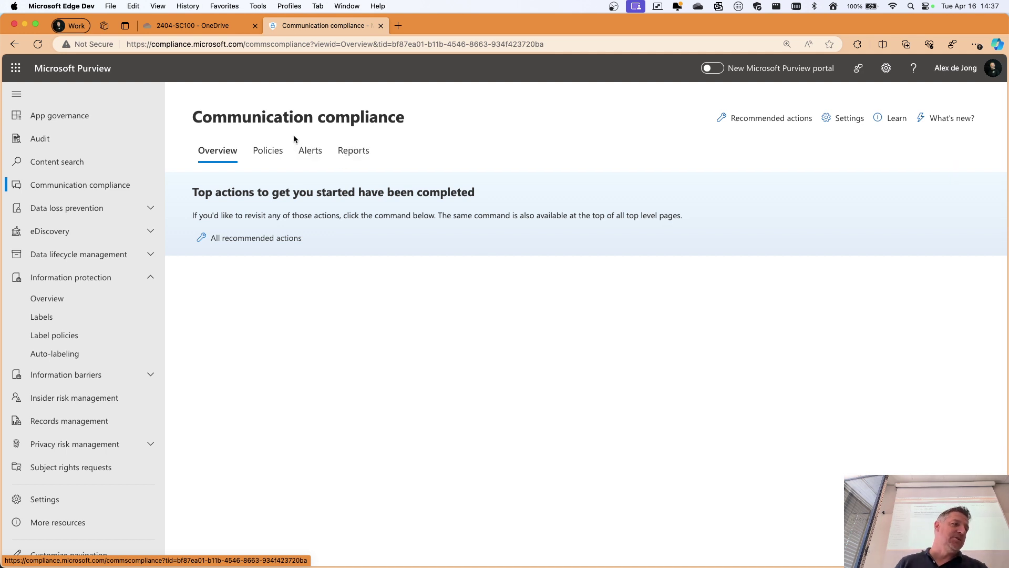
Open the list of communication compliance policies and look over the policy names
click(267, 150)
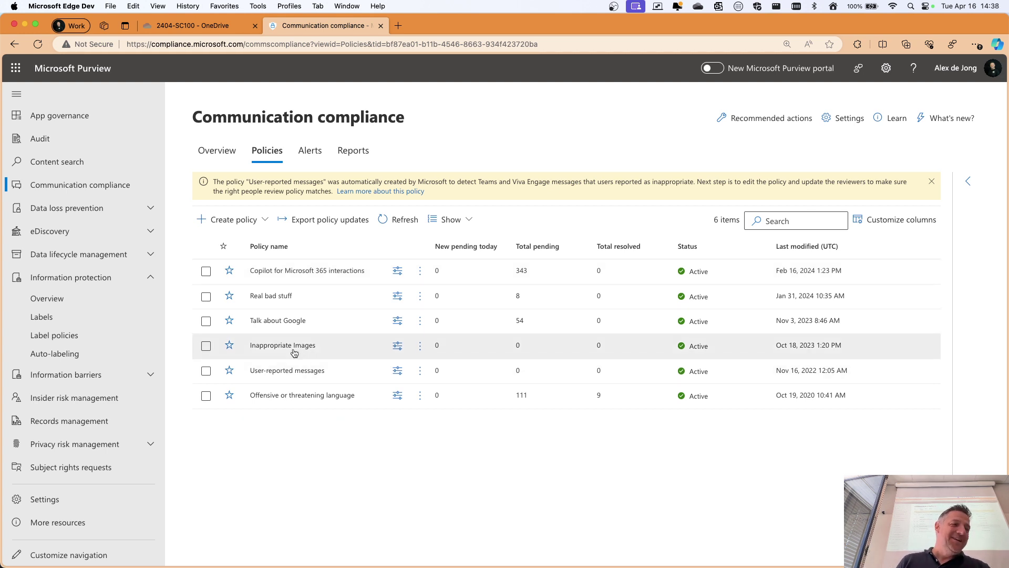
scroll(271, 355, up, 5)
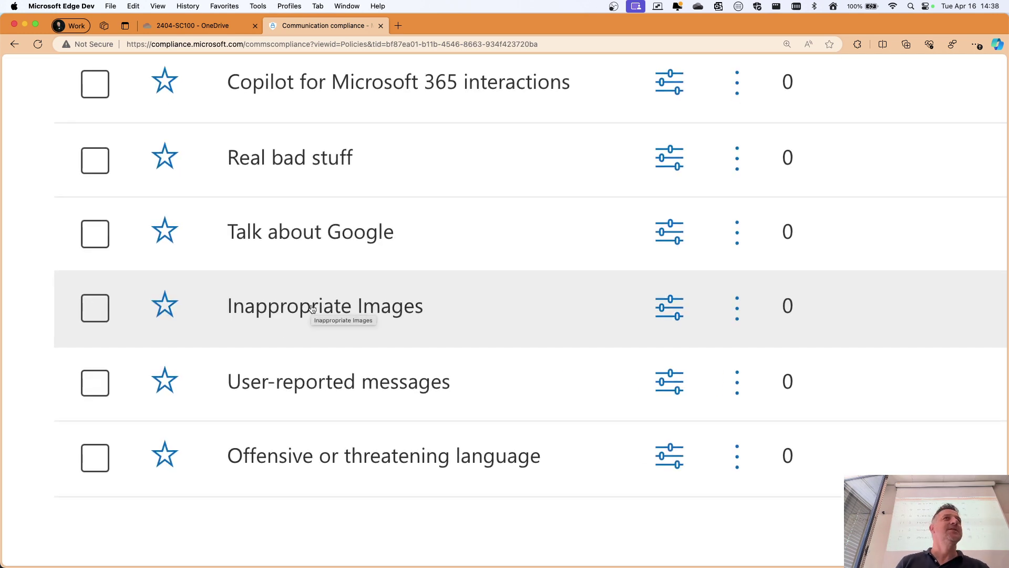
scroll(312, 308, down, 5)
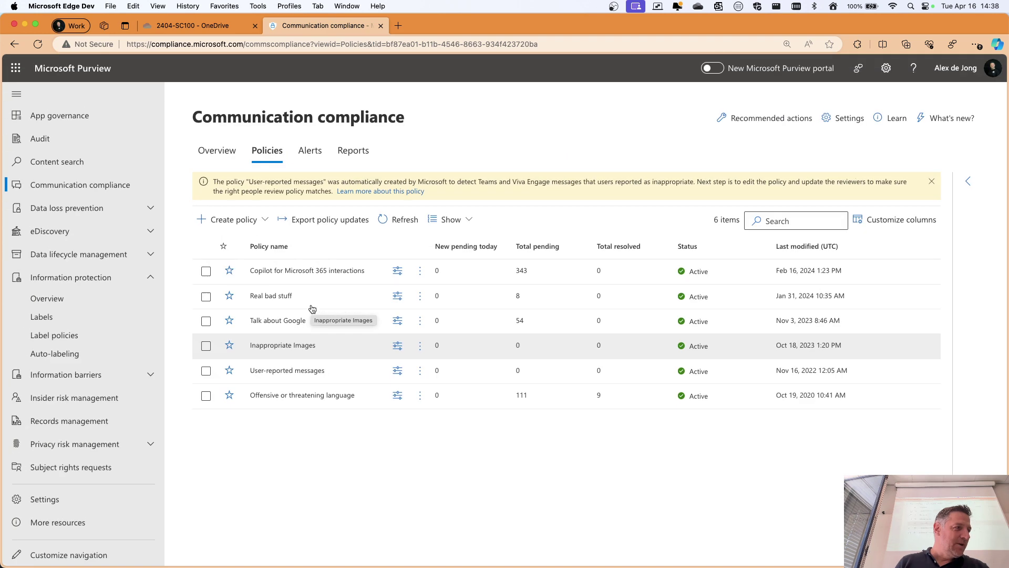
Examine the policy templates offered for creating a communication compliance policy, then close the list without choosing one
click(258, 220)
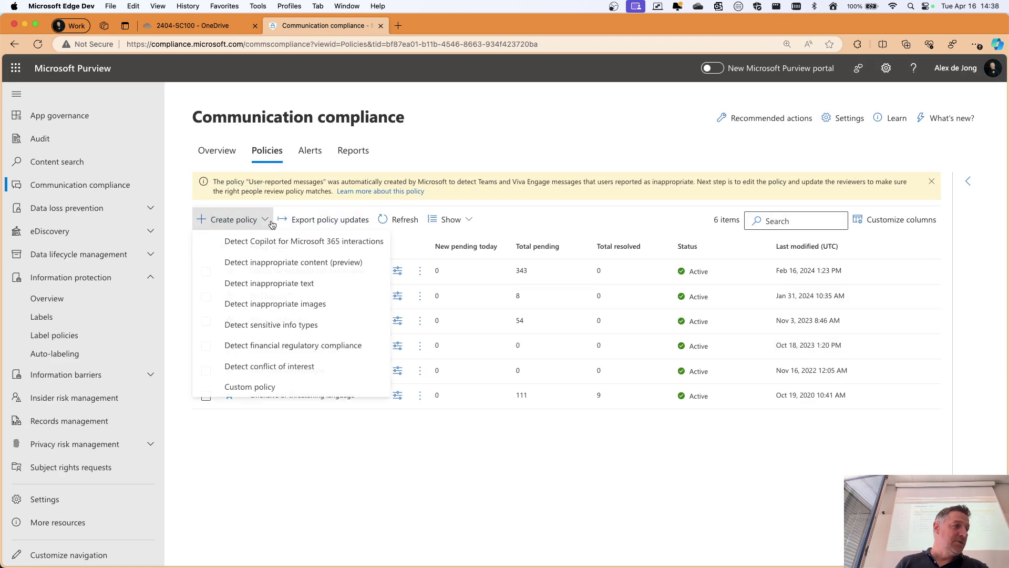
scroll(272, 267, up, 3)
scroll(272, 269, up, 5)
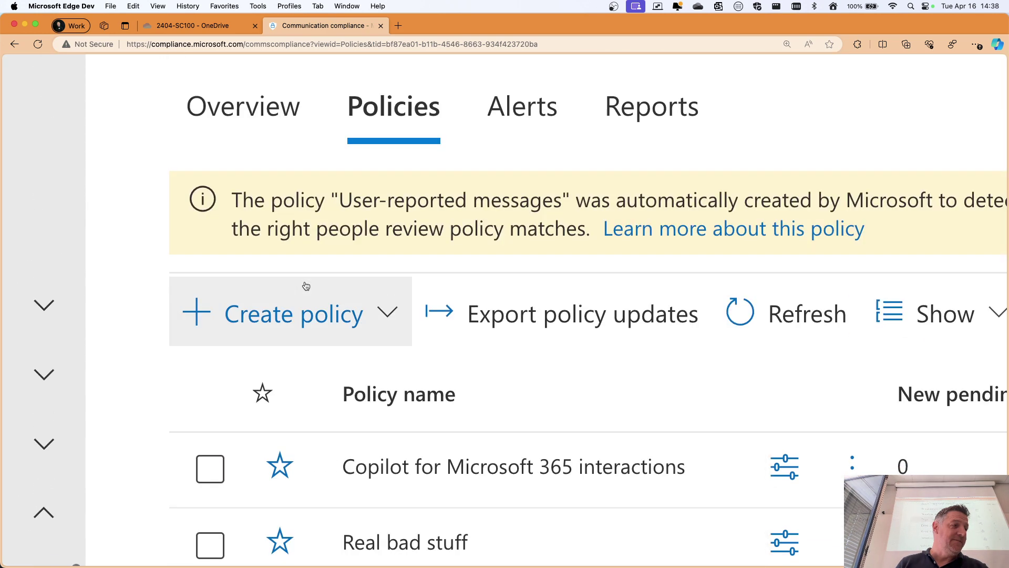
scroll(345, 157, down, 1)
scroll(345, 152, up, 1)
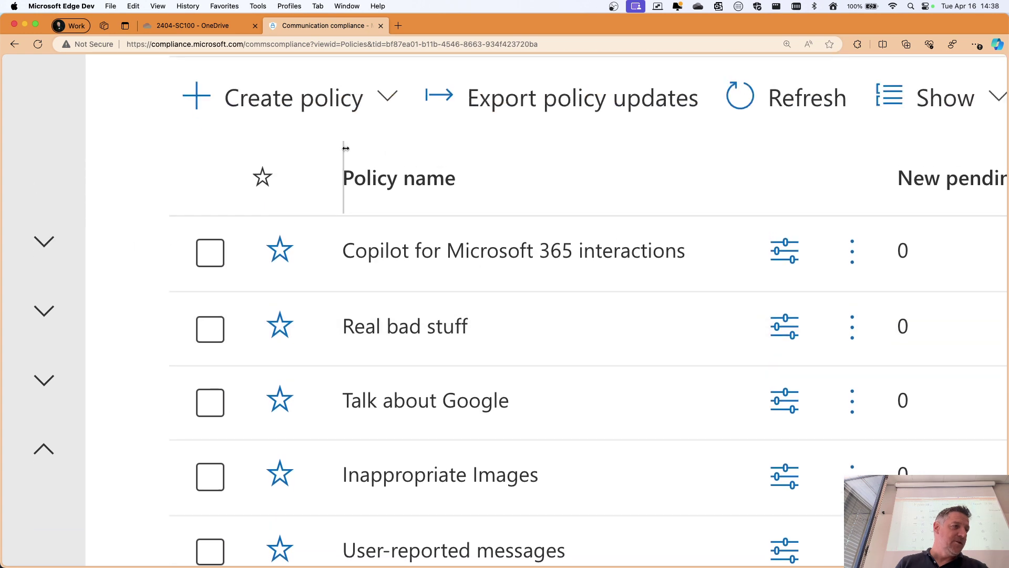
click(384, 99)
scroll(397, 143, down, 1)
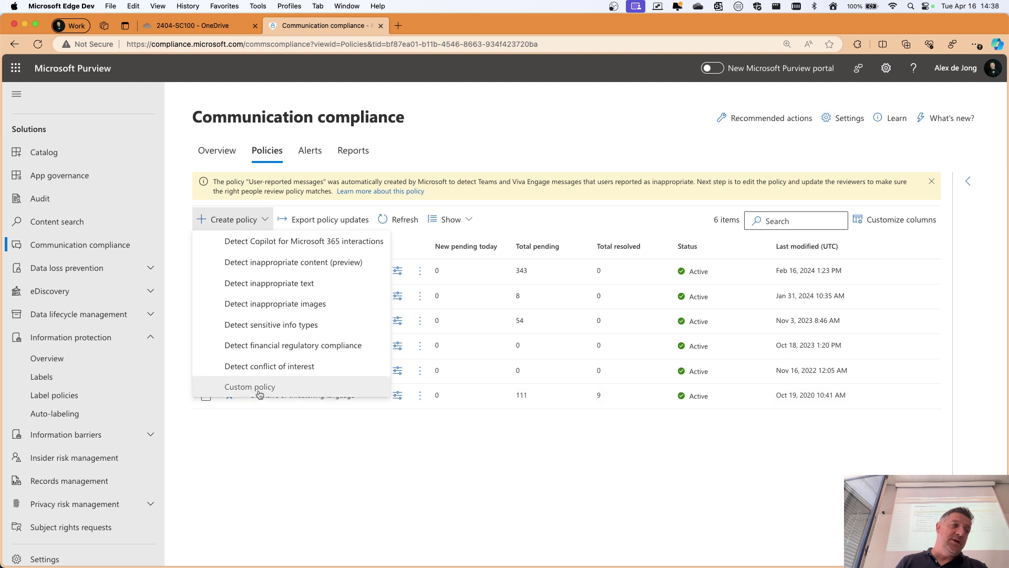
click(285, 485)
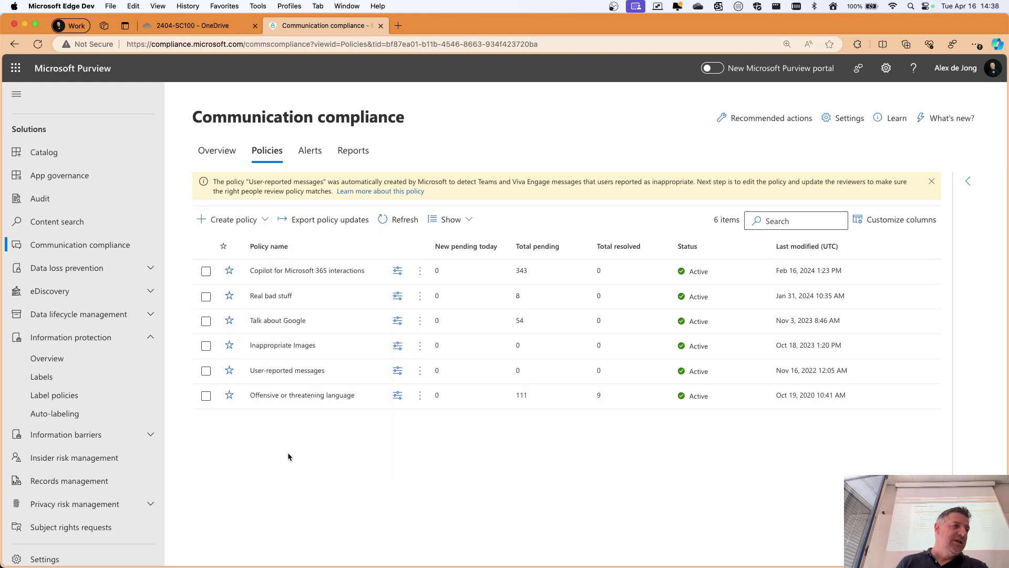
Open the "Talk about Google" policy and browse its pending items
click(279, 323)
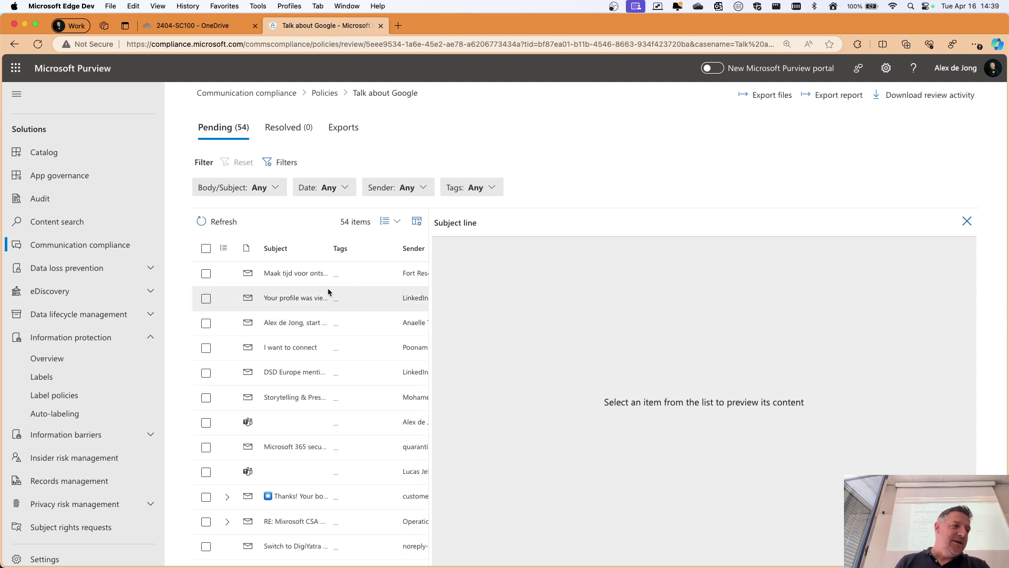
scroll(291, 340, down, 10)
scroll(291, 340, down, 5)
scroll(289, 341, up, 15)
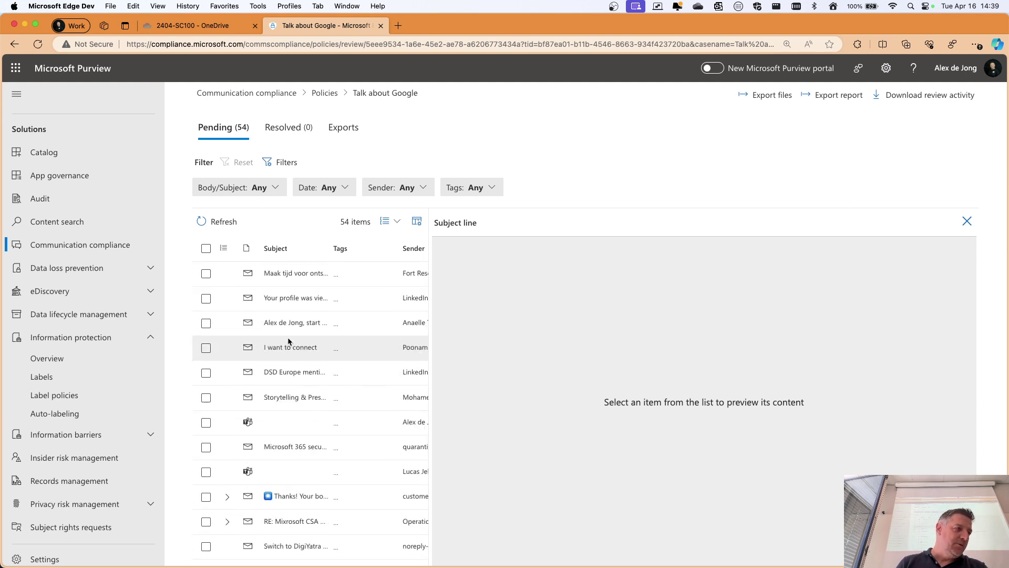
Inspect the Body/Subject, Date and Sender filter options for the pending items without applying any
click(276, 188)
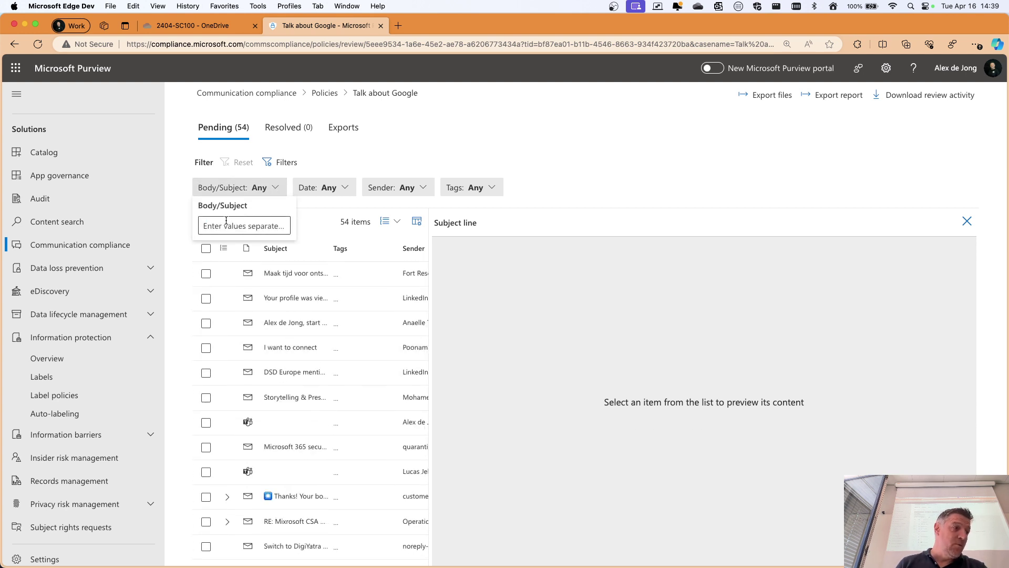
click(345, 188)
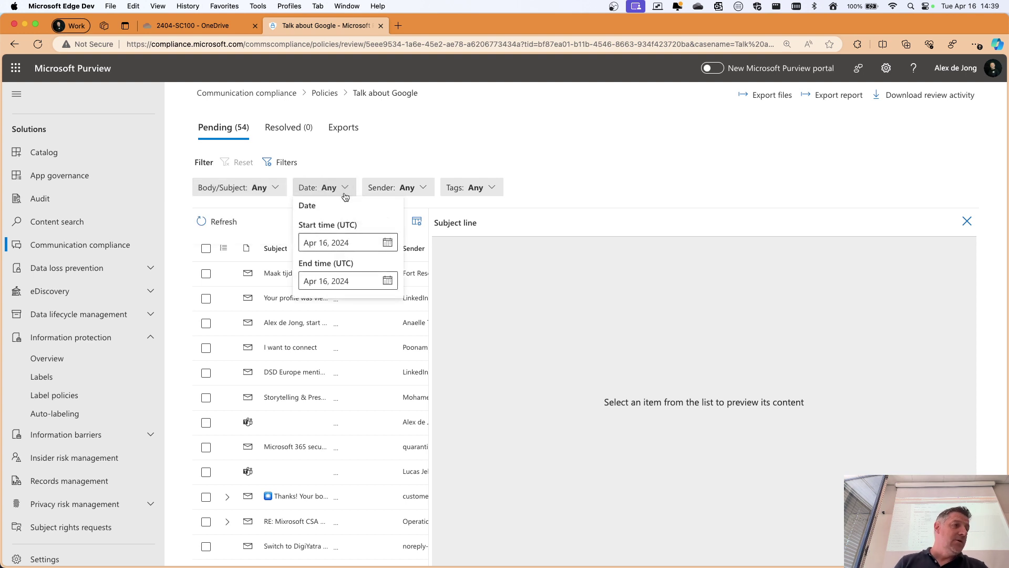
click(413, 188)
click(420, 190)
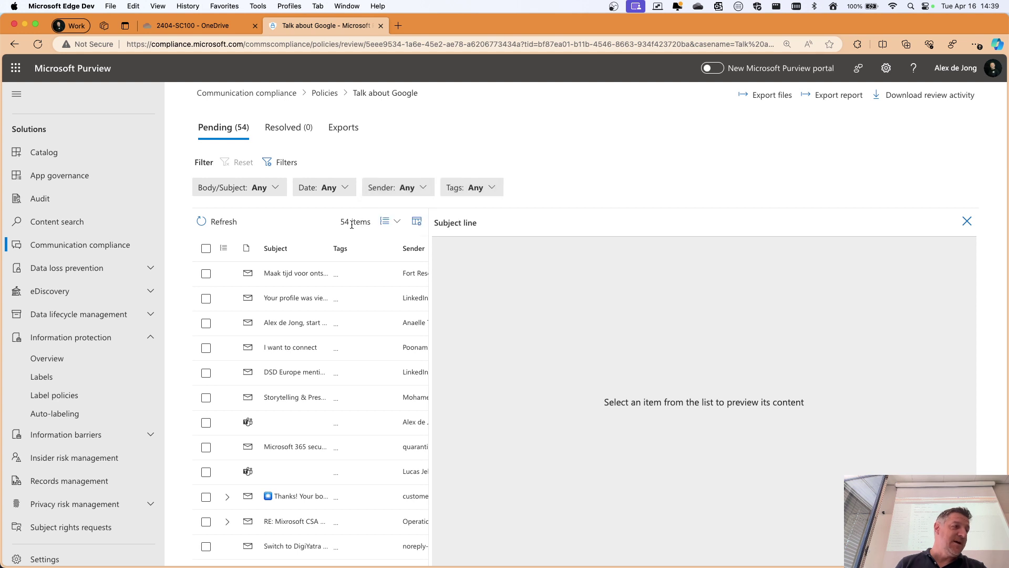
Review the pending LinkedIn e-mail about starting a conversation with a new connection, in both source and plain-text views
click(272, 323)
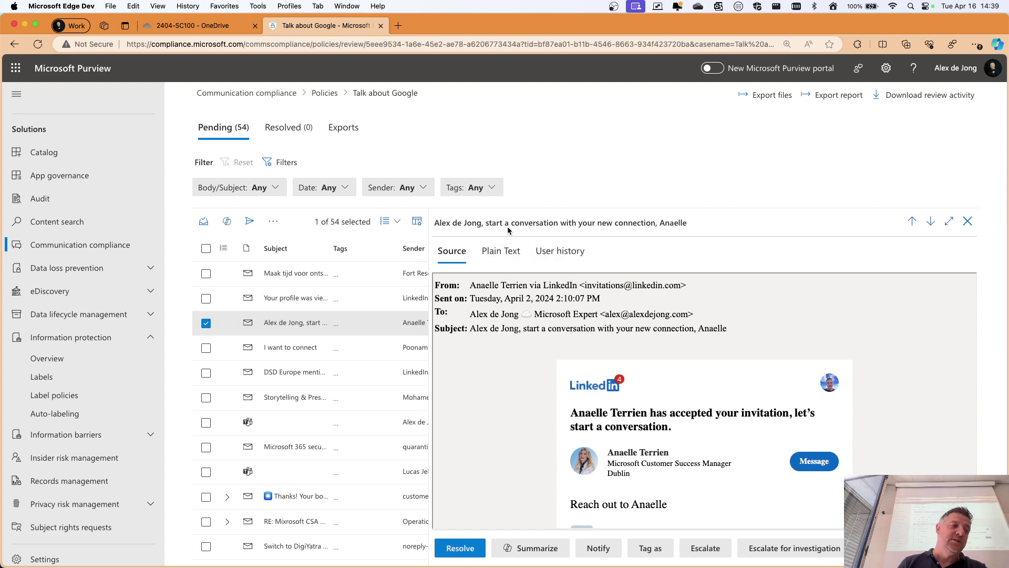
scroll(564, 352, down, 10)
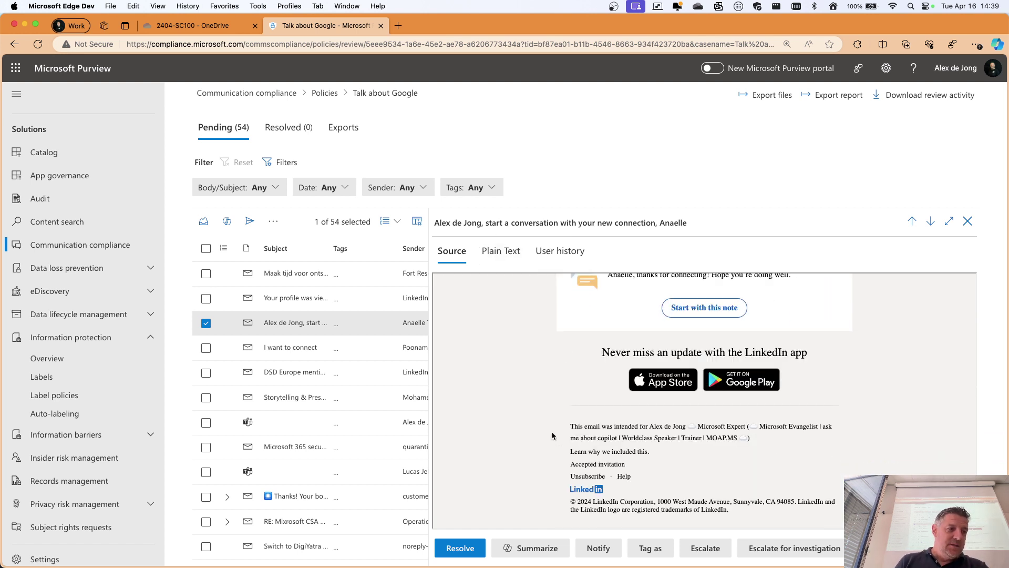
scroll(539, 431, up, 10)
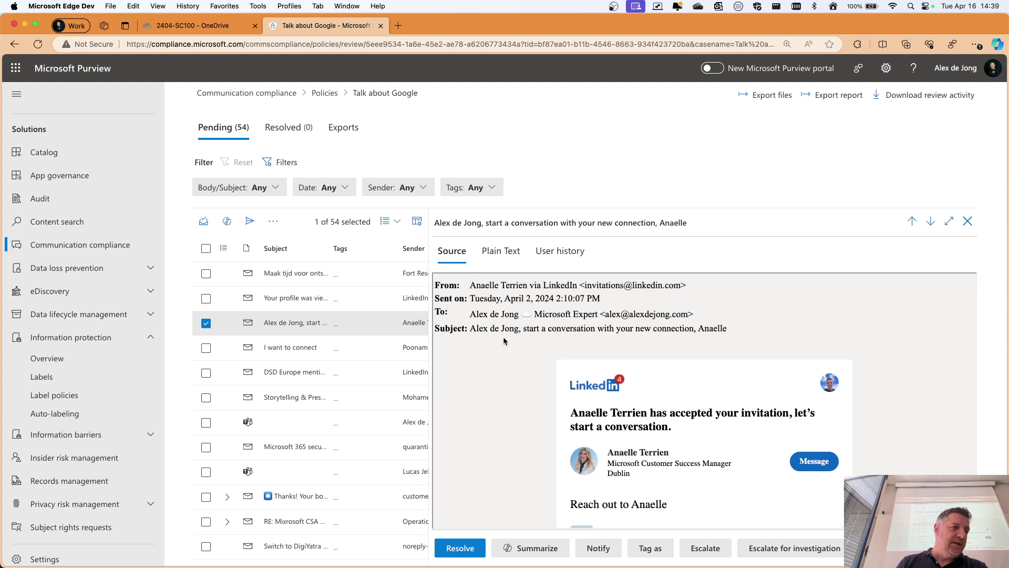
click(499, 251)
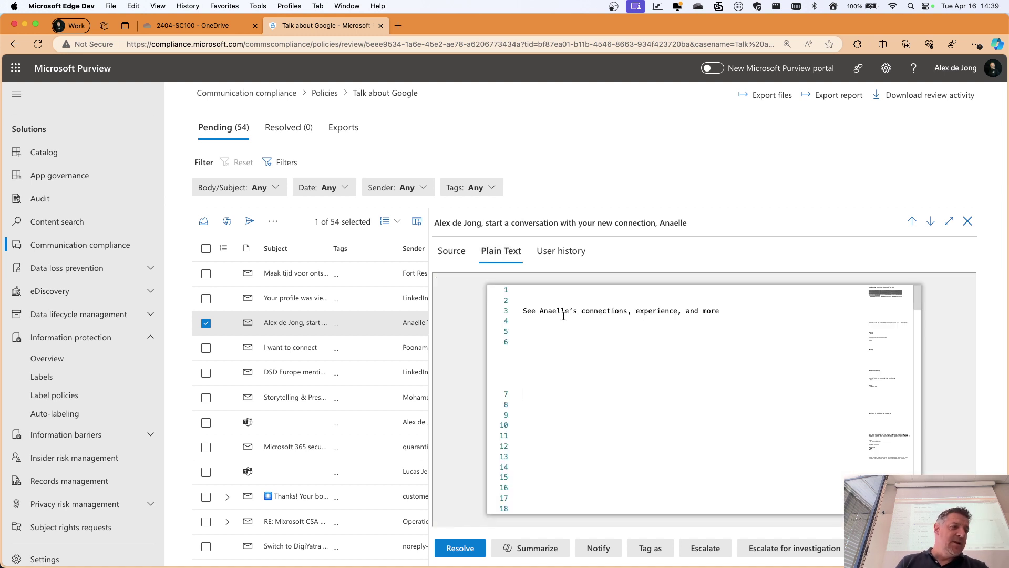
scroll(612, 320, down, 15)
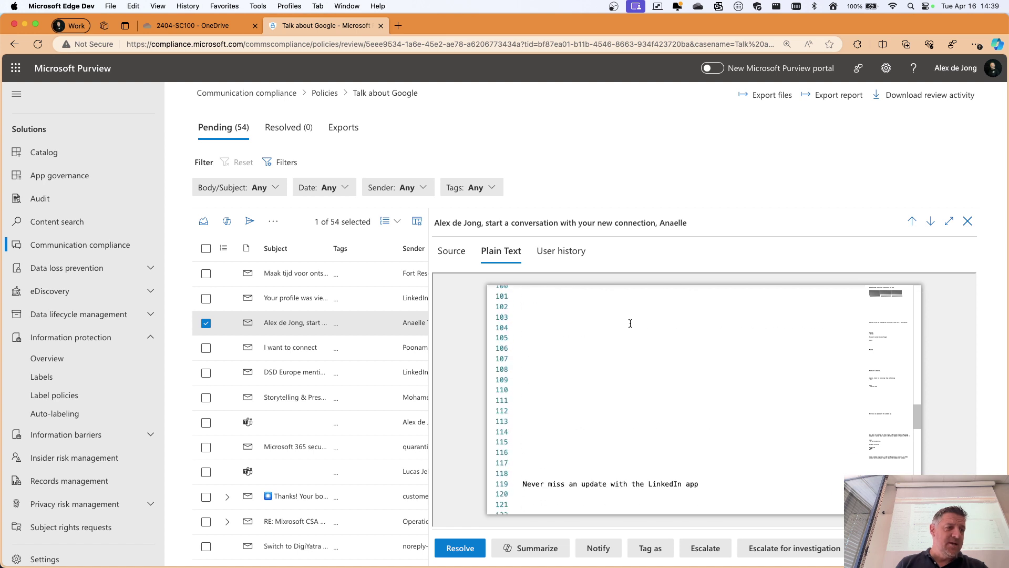
scroll(630, 323, up, 6)
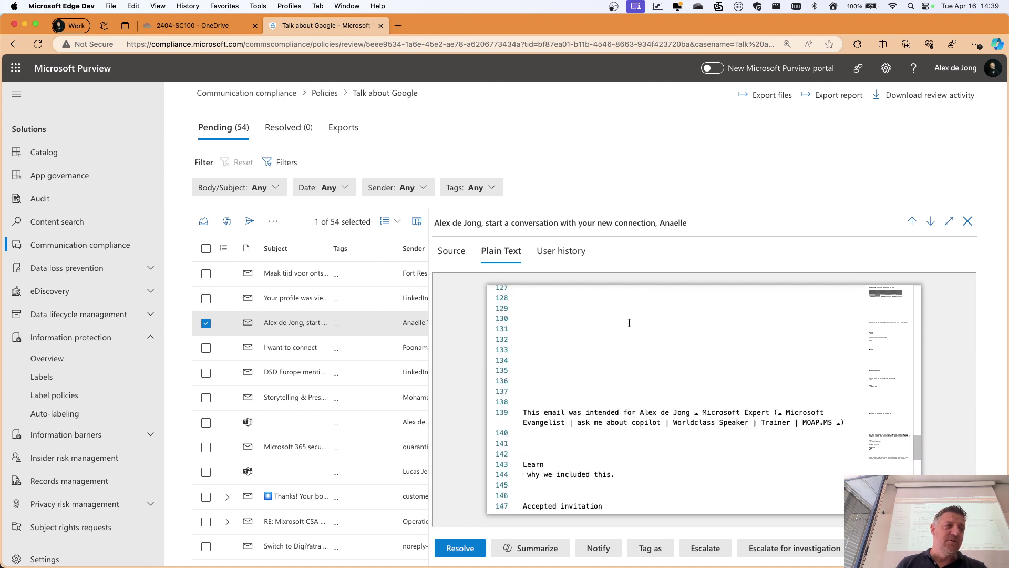
click(451, 251)
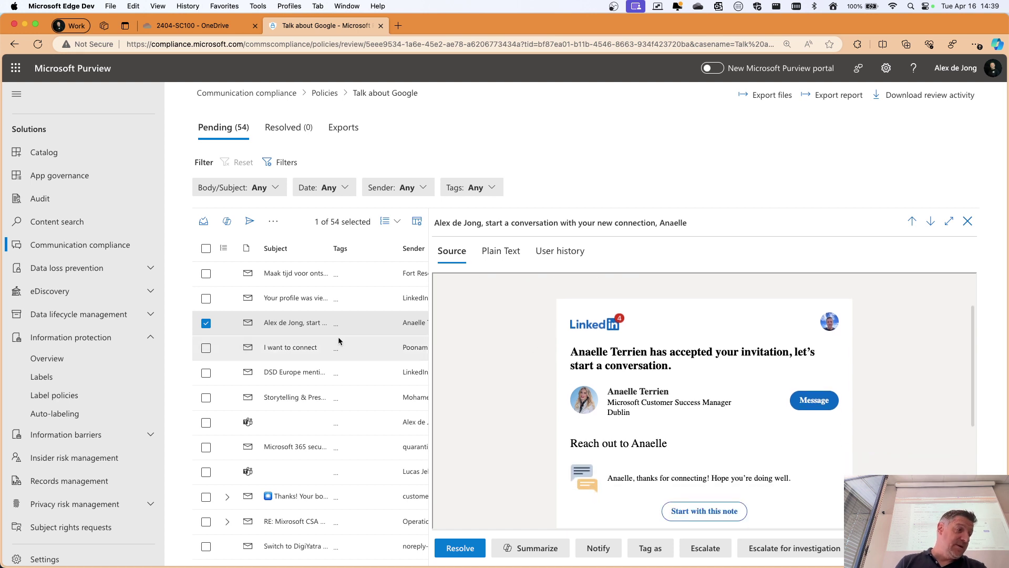
Review the pending "I want to connect" e-mail in its source and plain-text views
click(296, 352)
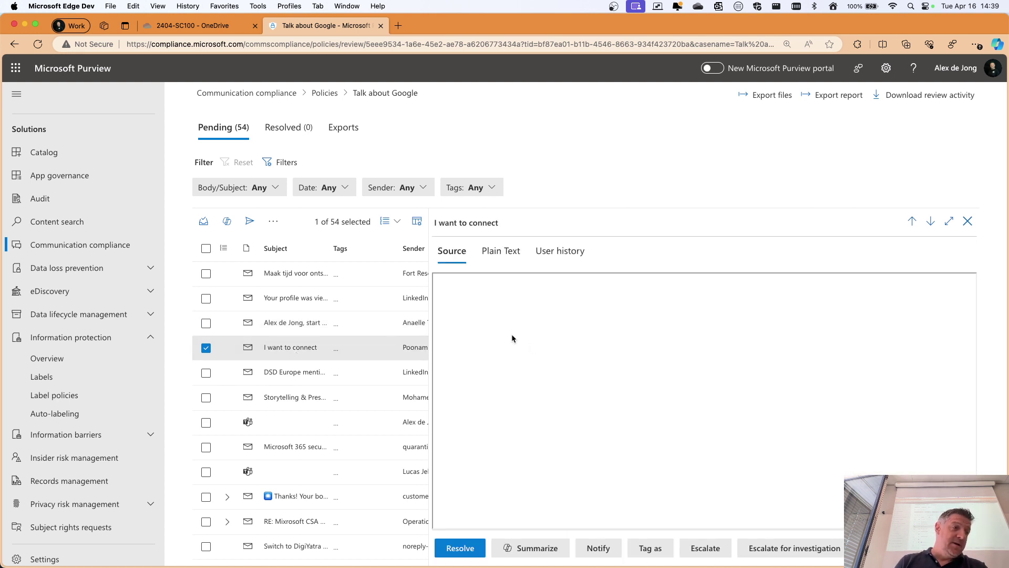
scroll(512, 305, down, 5)
scroll(512, 305, up, 2)
scroll(512, 302, up, 3)
click(501, 251)
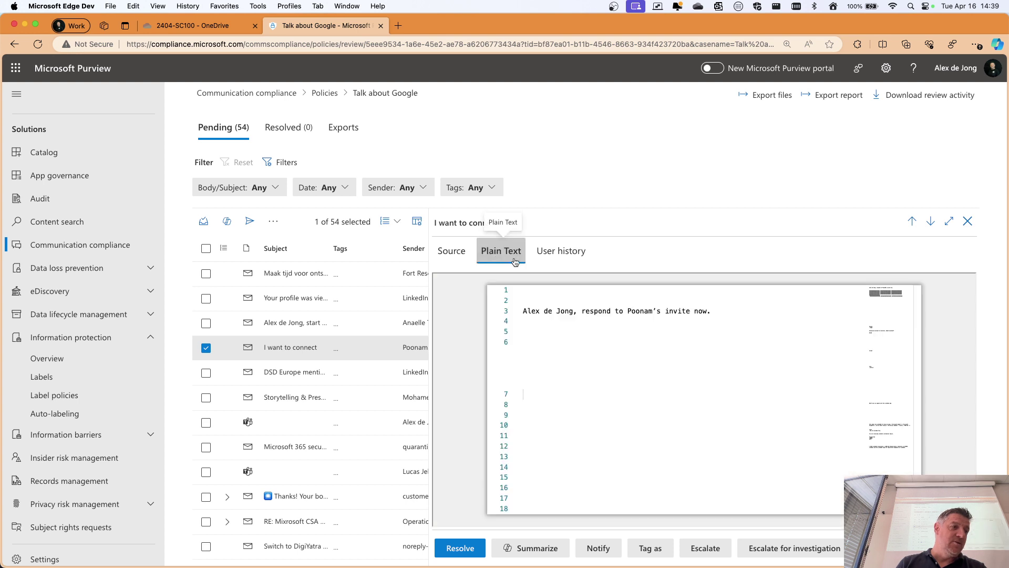
scroll(637, 336, down, 20)
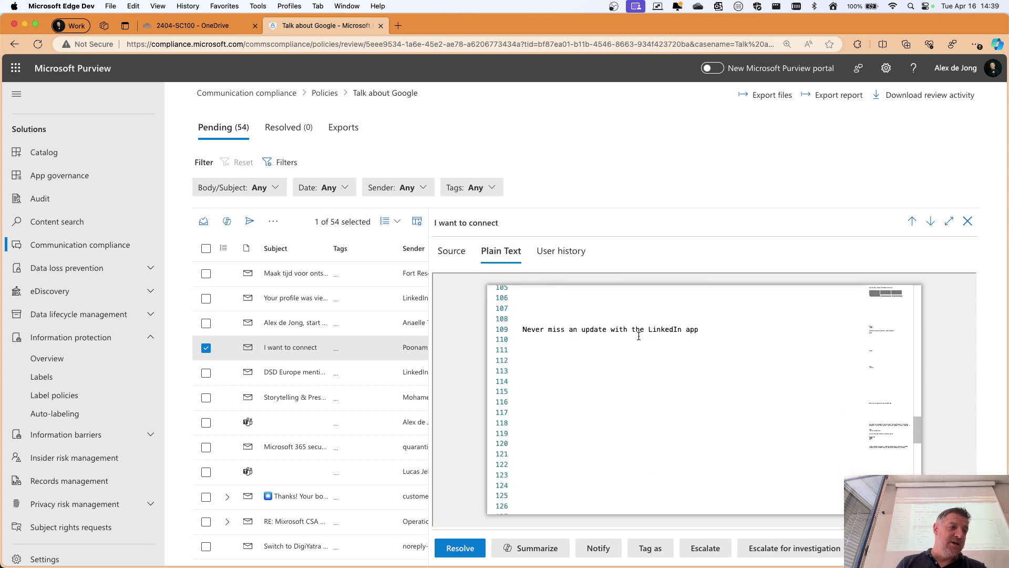
Open the pending "Leefsamen - Ontvangen van alarmmeldingen" e-mail and locate the highlighted policy match in its plain text
scroll(295, 368, down, 5)
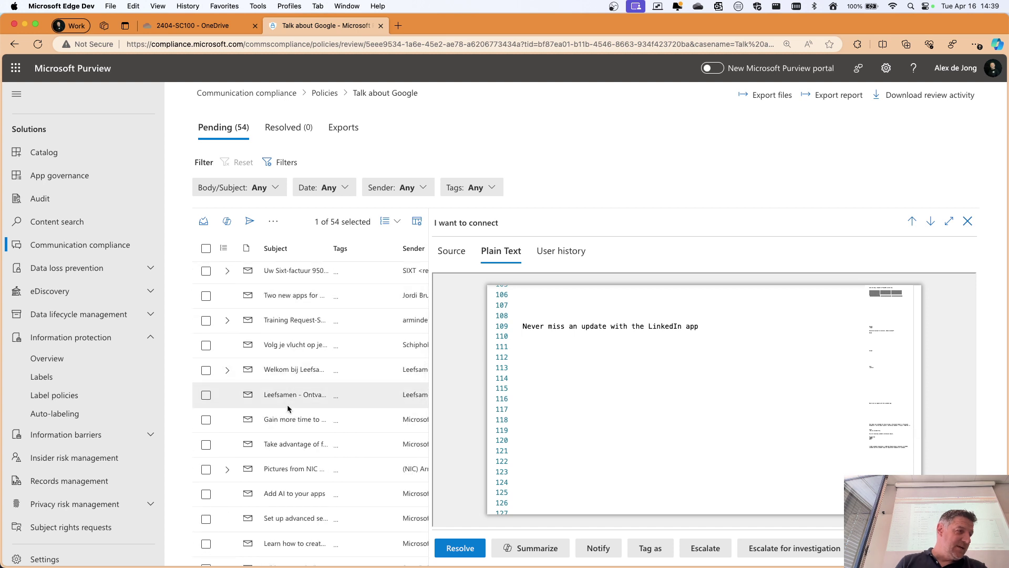
click(287, 395)
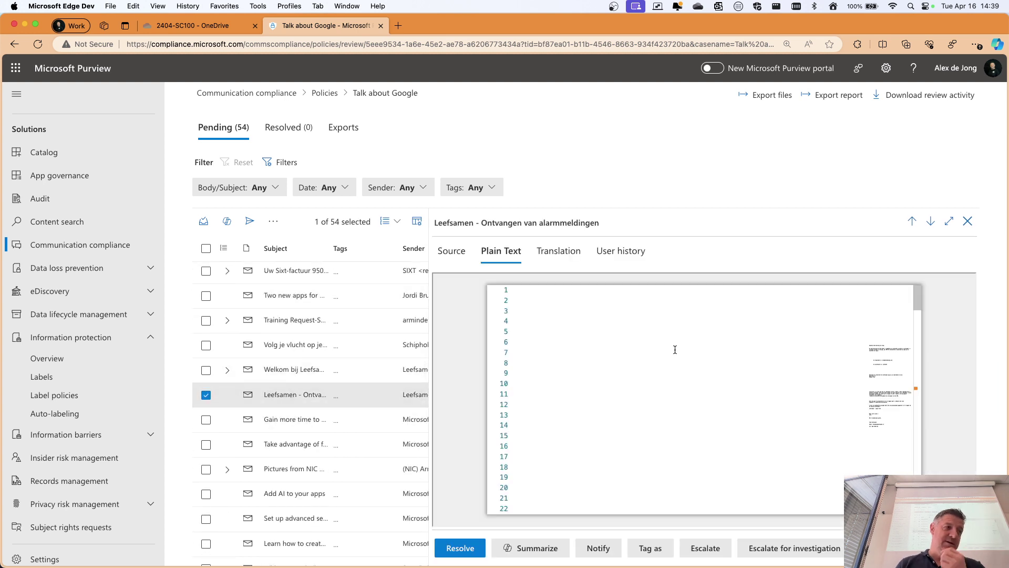
scroll(648, 357, down, 2)
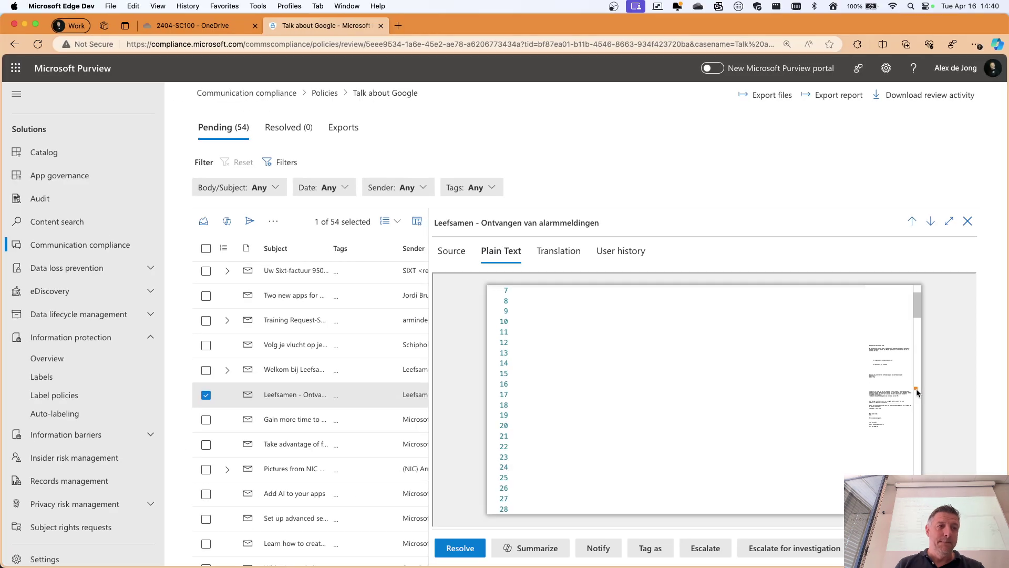
scroll(375, 402, down, 2)
scroll(844, 391, down, 10)
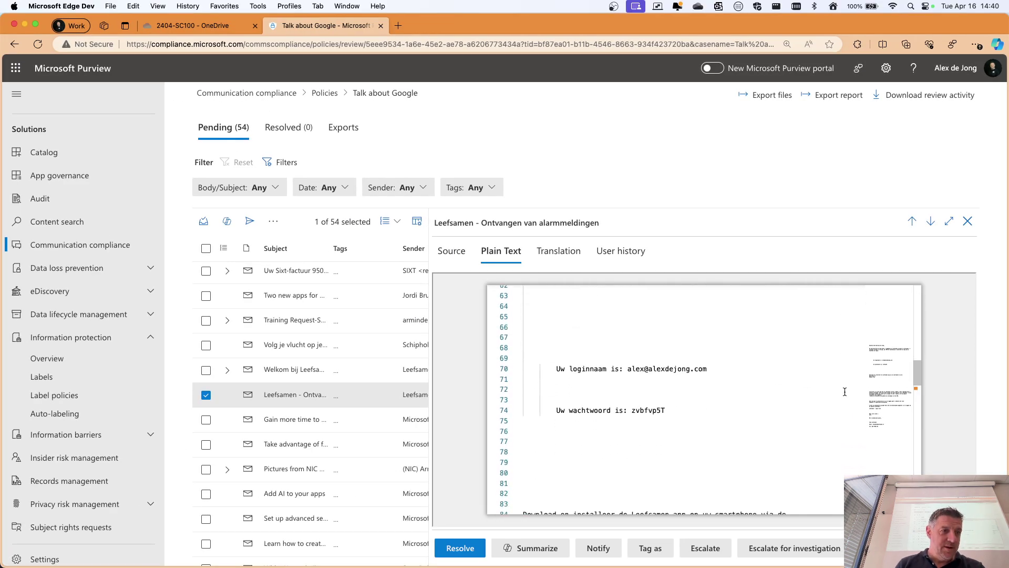
scroll(844, 391, down, 2)
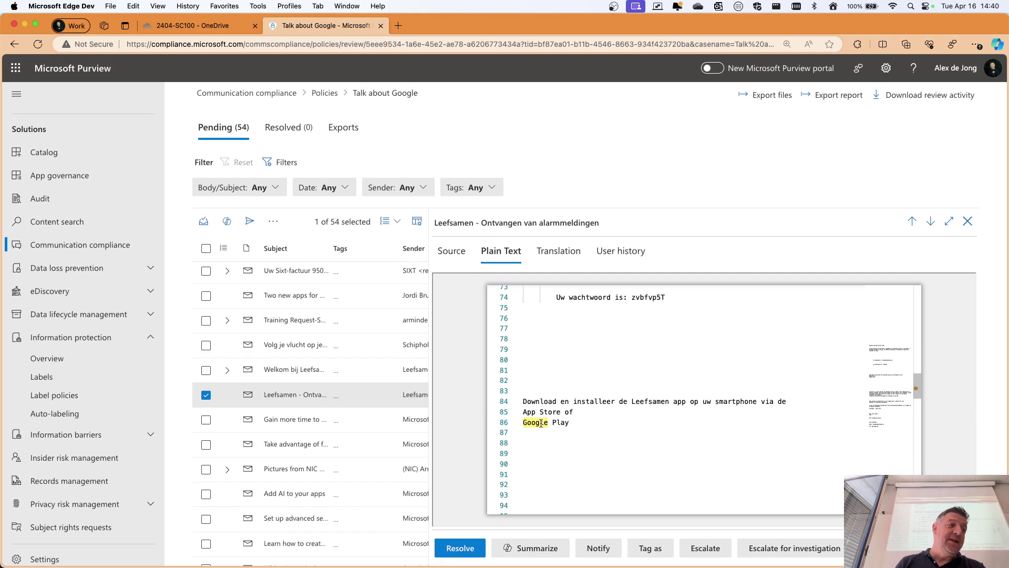
click(471, 259)
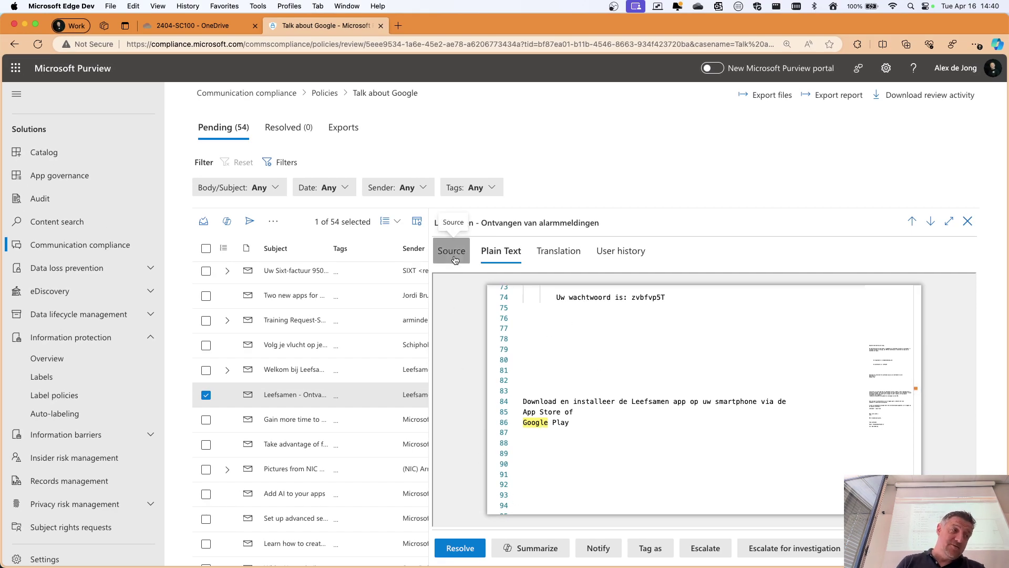
Read through the translation of the Leefsamen e-mail
click(550, 255)
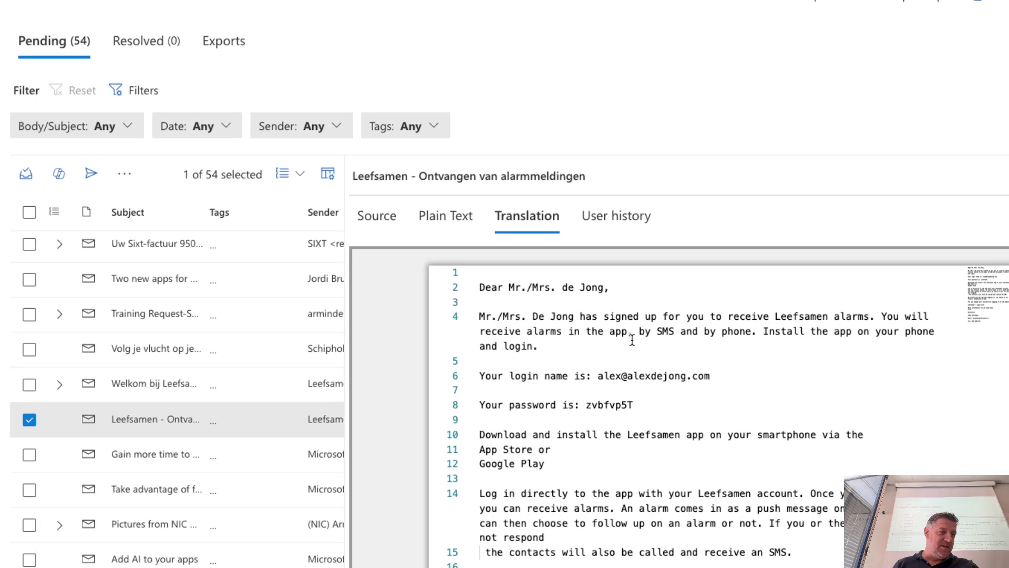
scroll(629, 335, down, 10)
scroll(634, 340, up, 5)
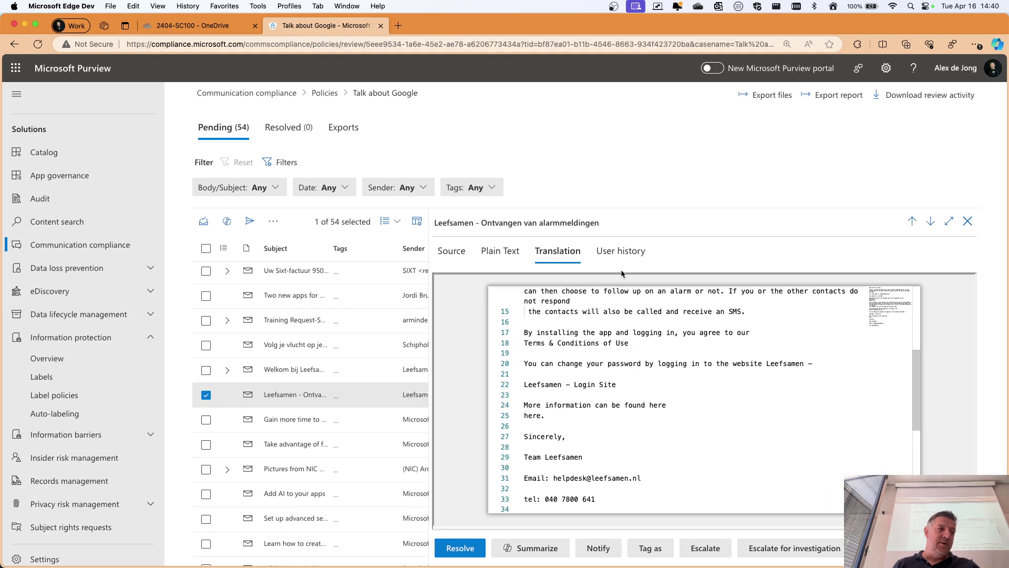
Check the Leefsamen sender's user history and view the original source of the e-mail
click(620, 251)
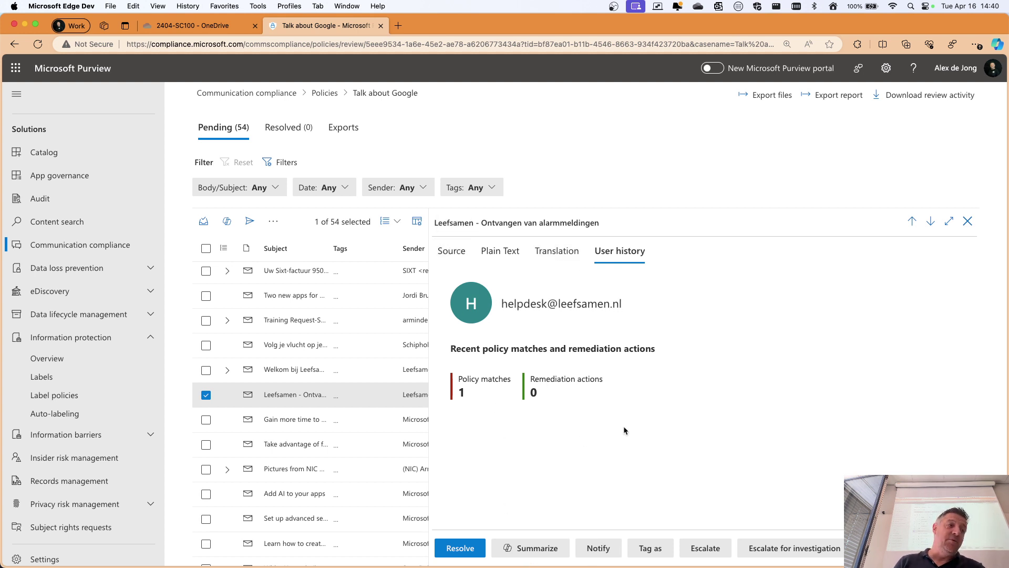
click(452, 251)
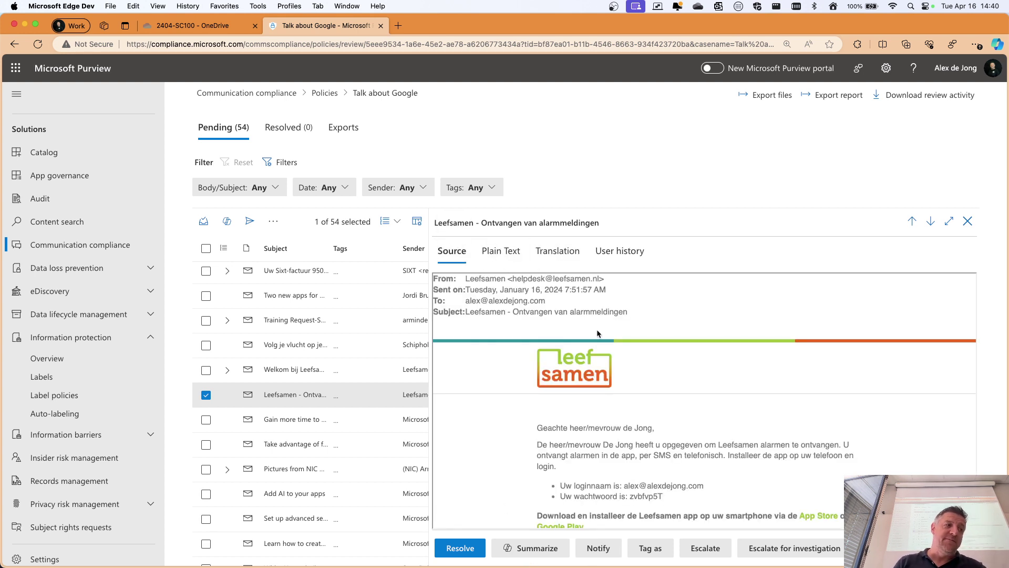
scroll(609, 345, down, 3)
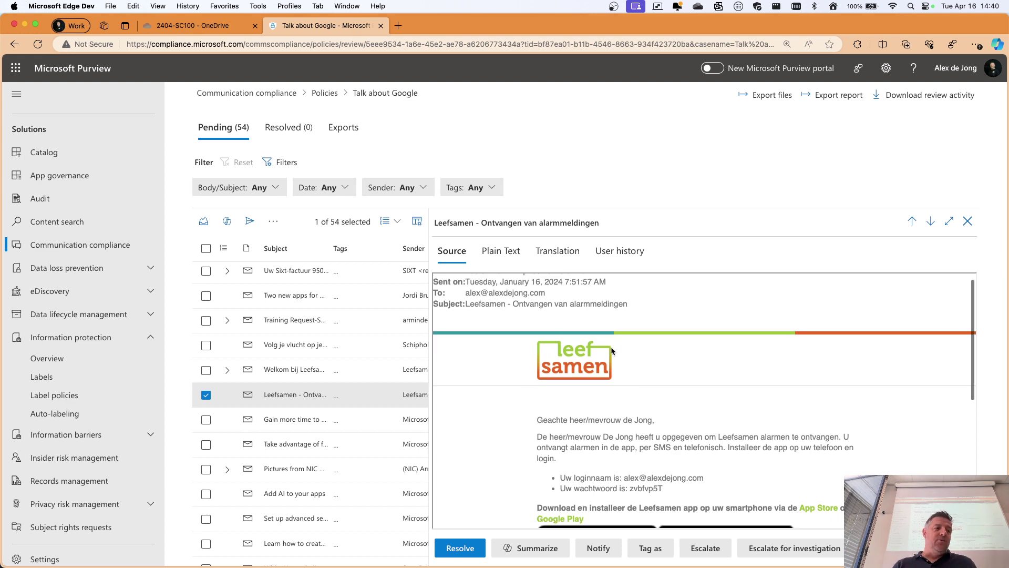
Check the sender notice form and the Compliant, Questionable and Non-Compliant tags for the Leefsamen e-mail, leaving both without saving
click(598, 548)
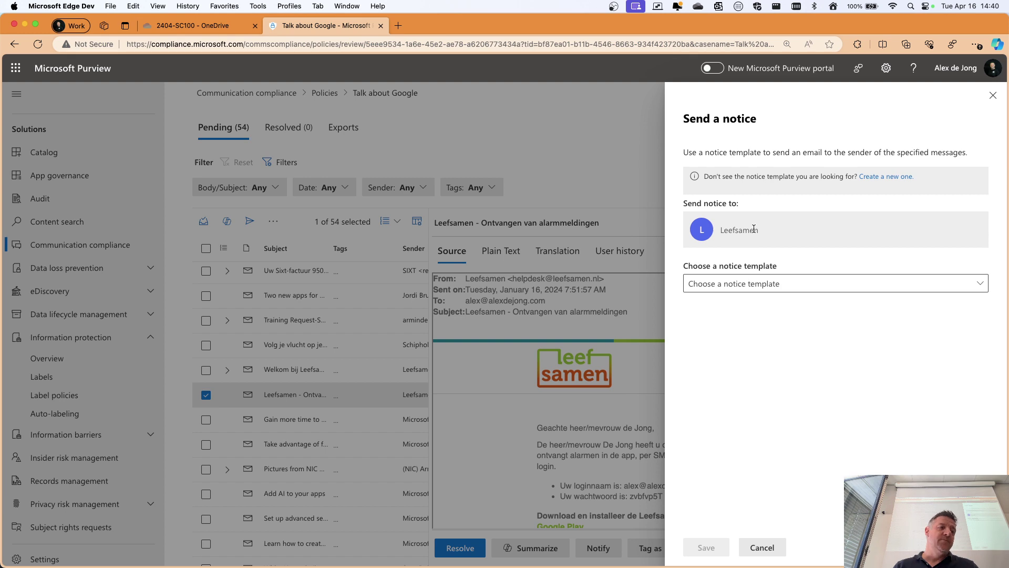
click(992, 95)
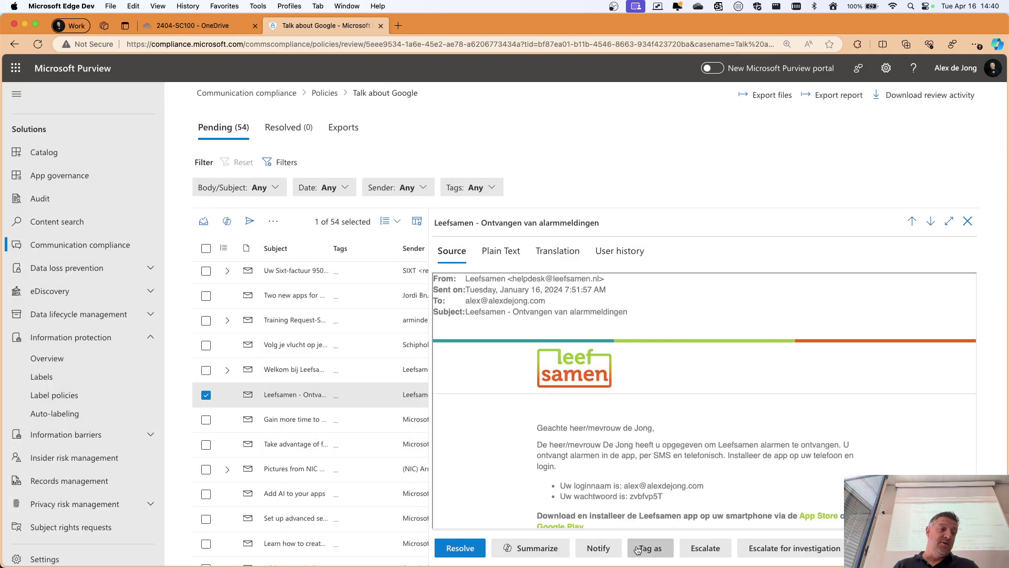
click(640, 547)
click(716, 210)
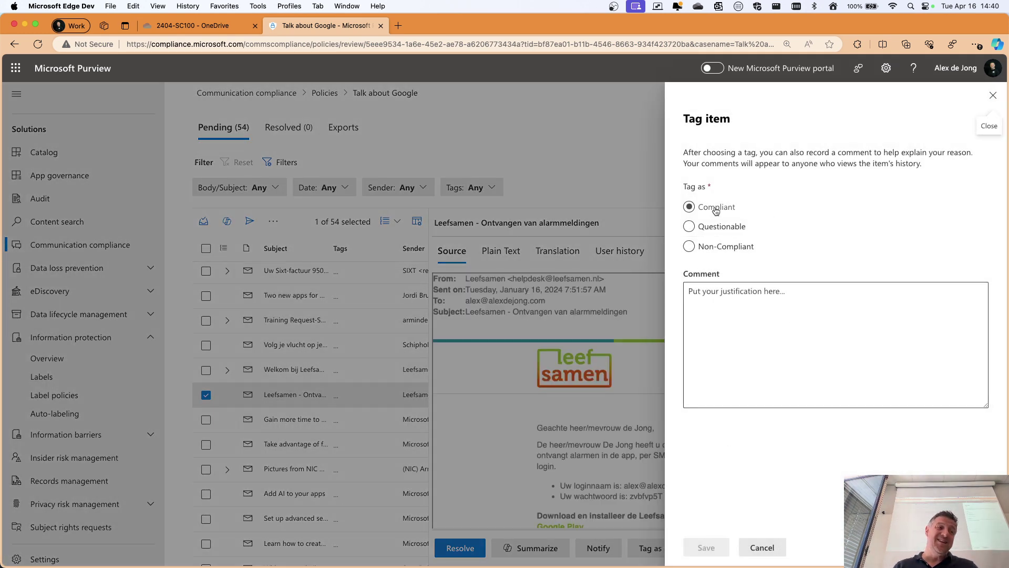
click(715, 246)
click(720, 228)
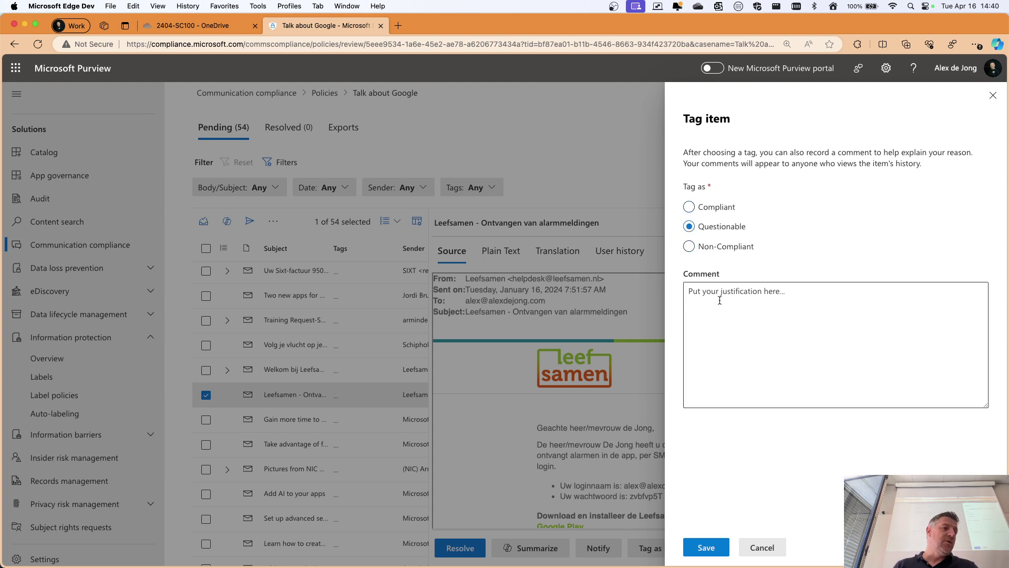
click(762, 547)
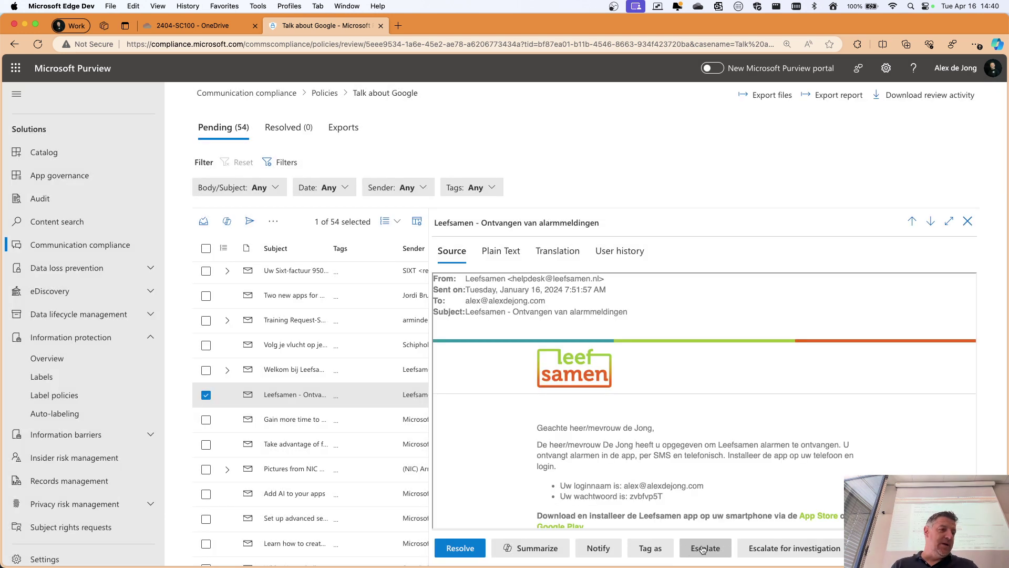
Look at the Escalate, Escalate for investigation and Power Automate forms for the Leefsamen e-mail, closing each without submitting
click(708, 549)
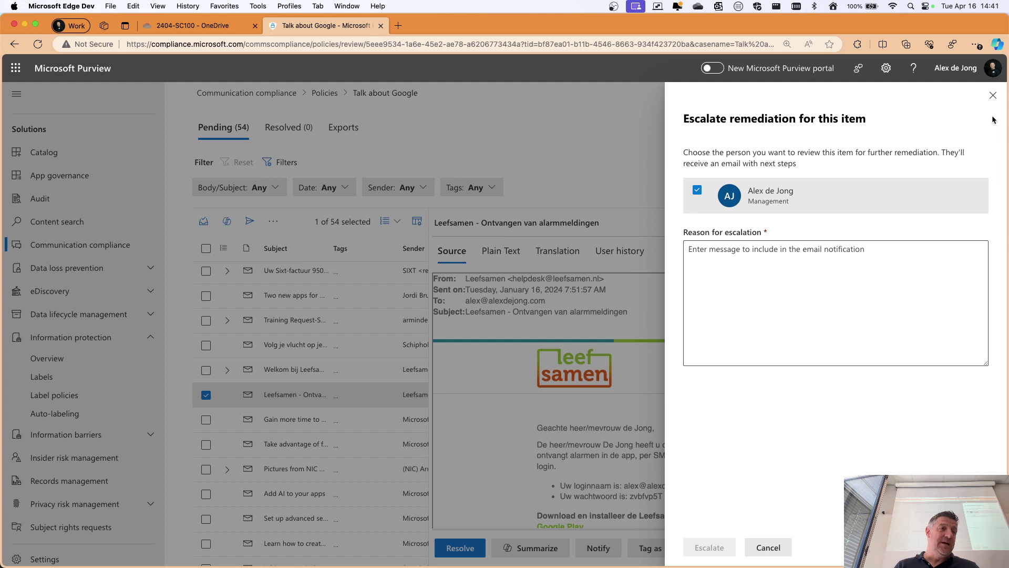
click(993, 95)
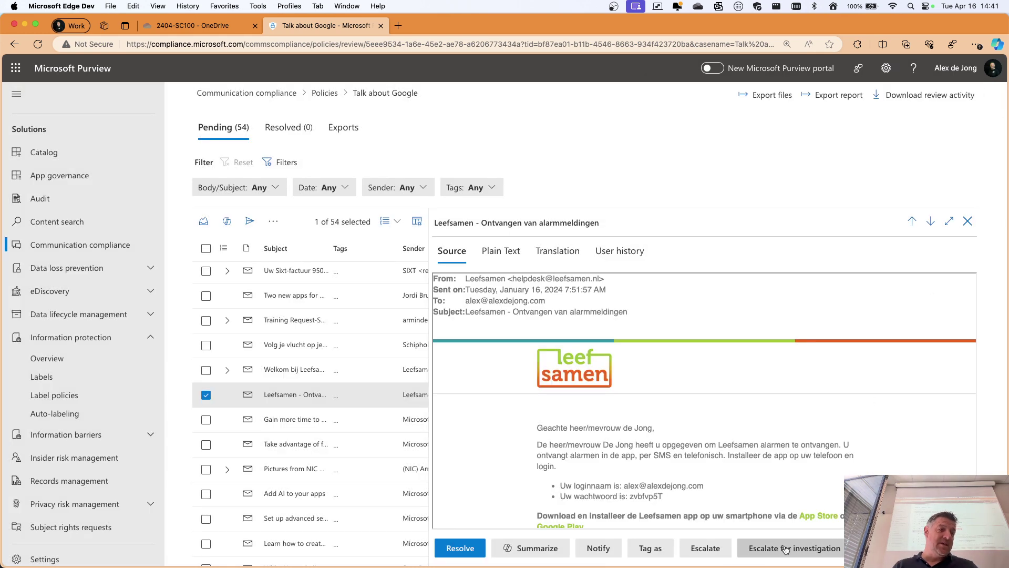
click(741, 549)
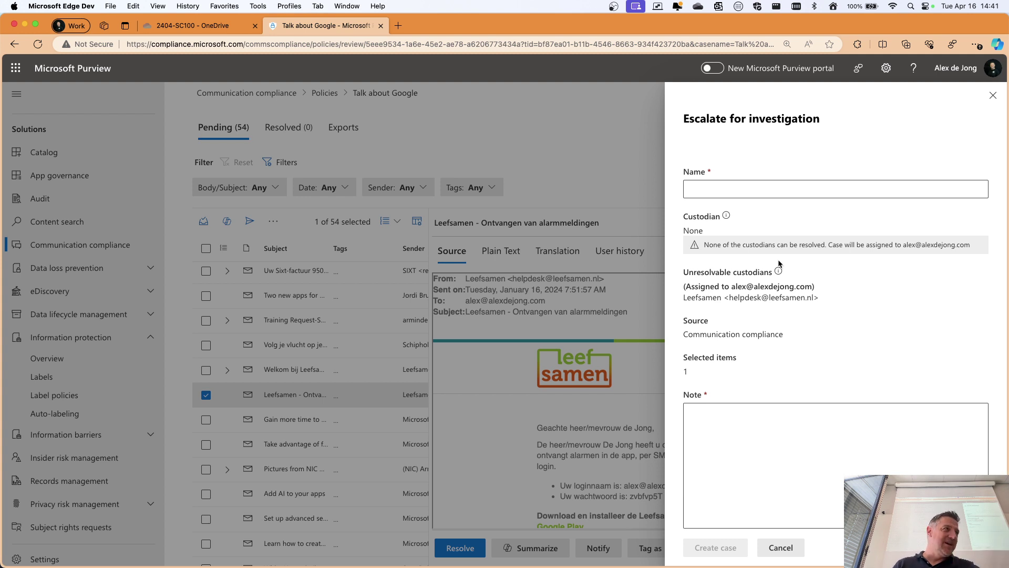
click(993, 95)
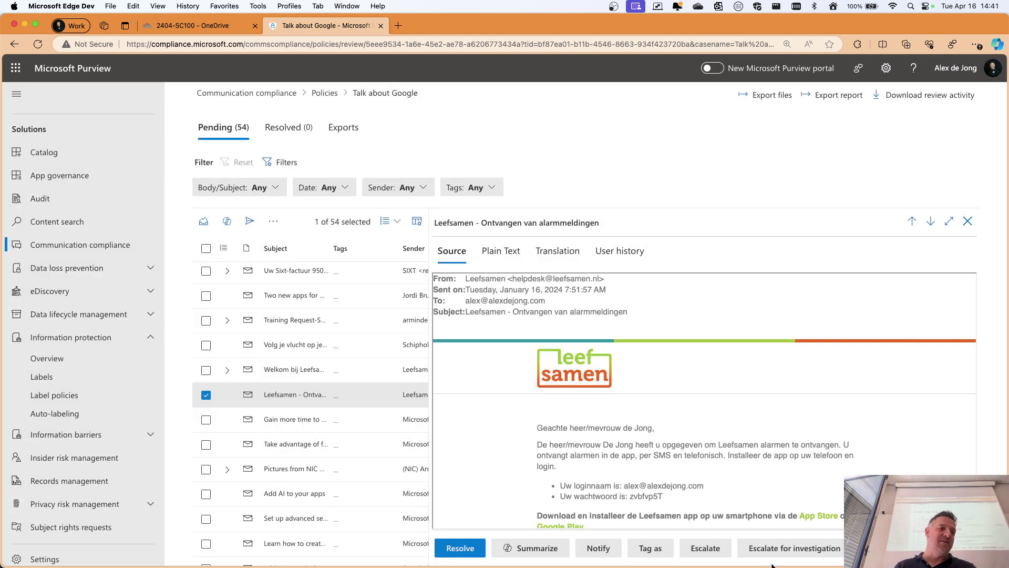
click(888, 547)
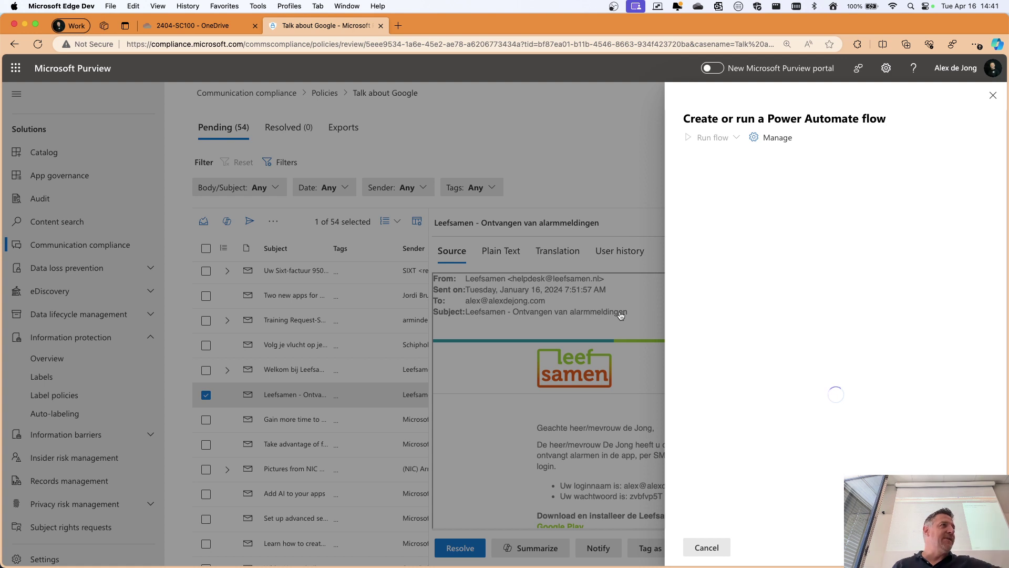
click(992, 96)
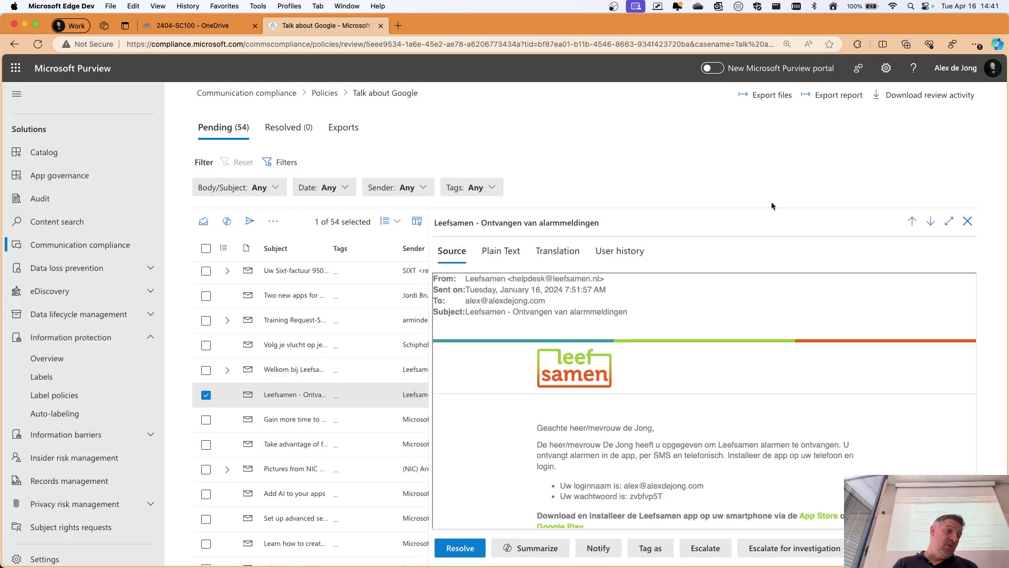
Open the Inappropriate Images policy, dismiss its quick tour and view the Communication Compliance Sample Message
click(336, 96)
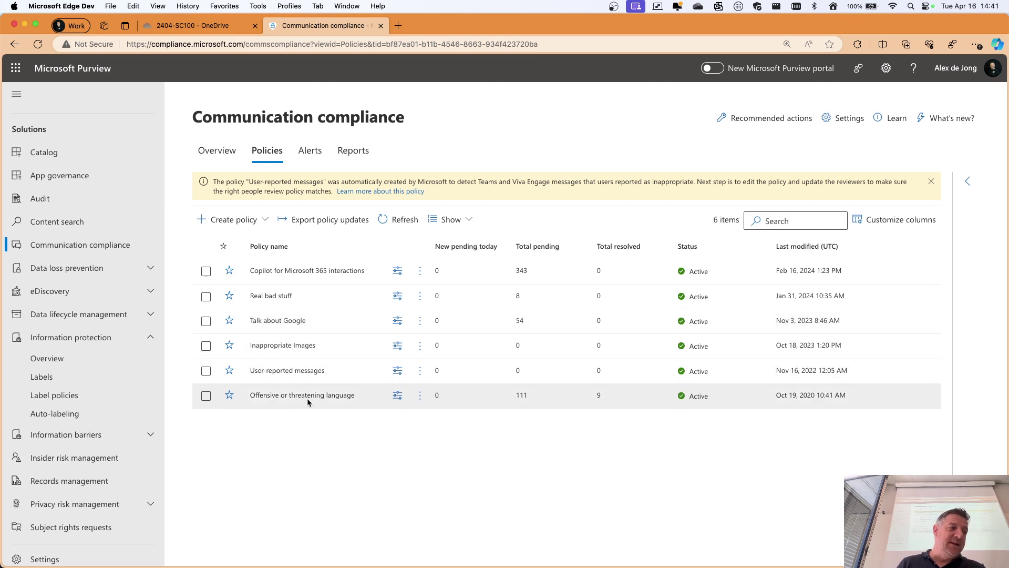
click(283, 345)
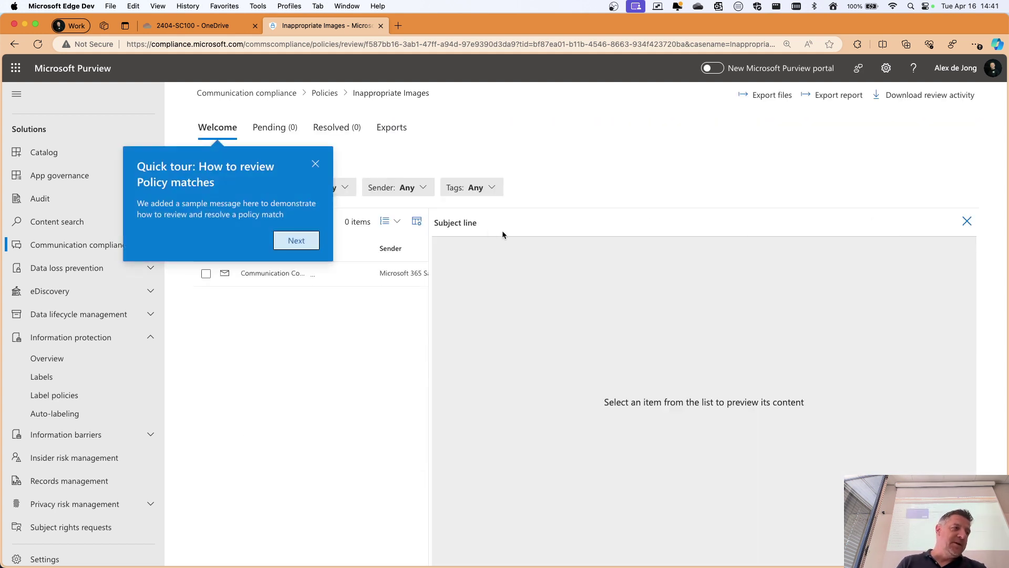
click(316, 163)
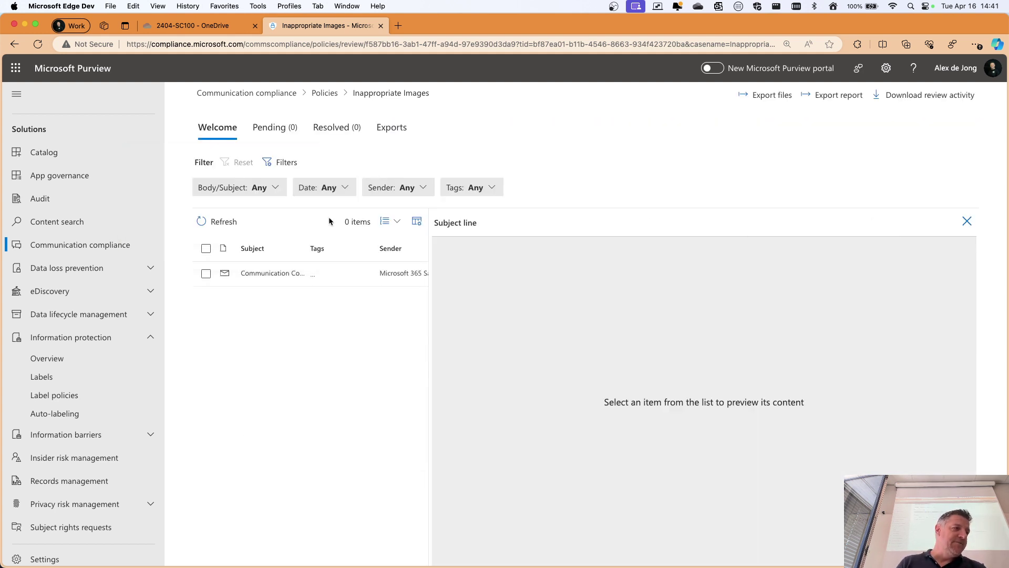
click(300, 273)
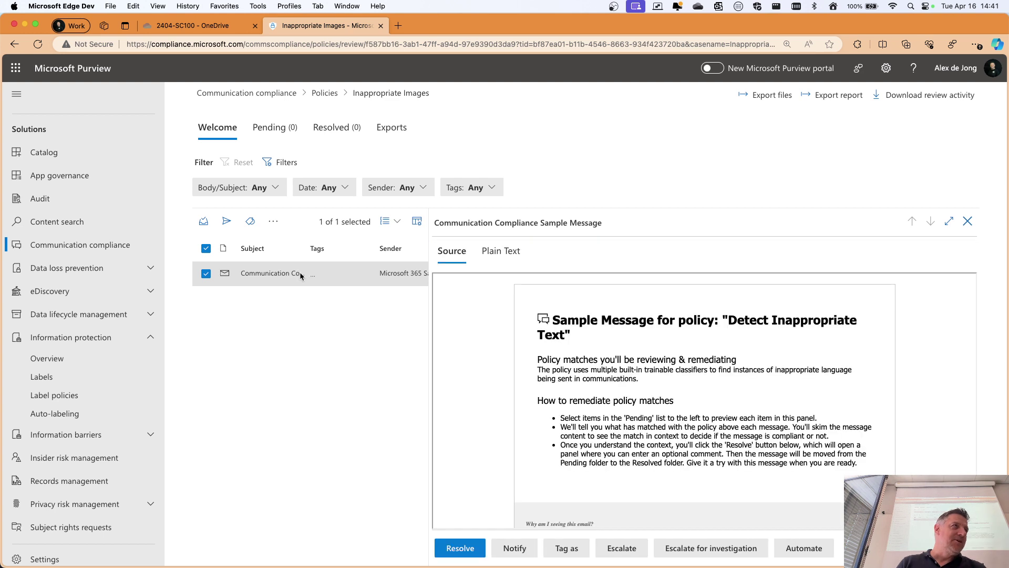
scroll(632, 330, down, 2)
scroll(578, 315, up, 2)
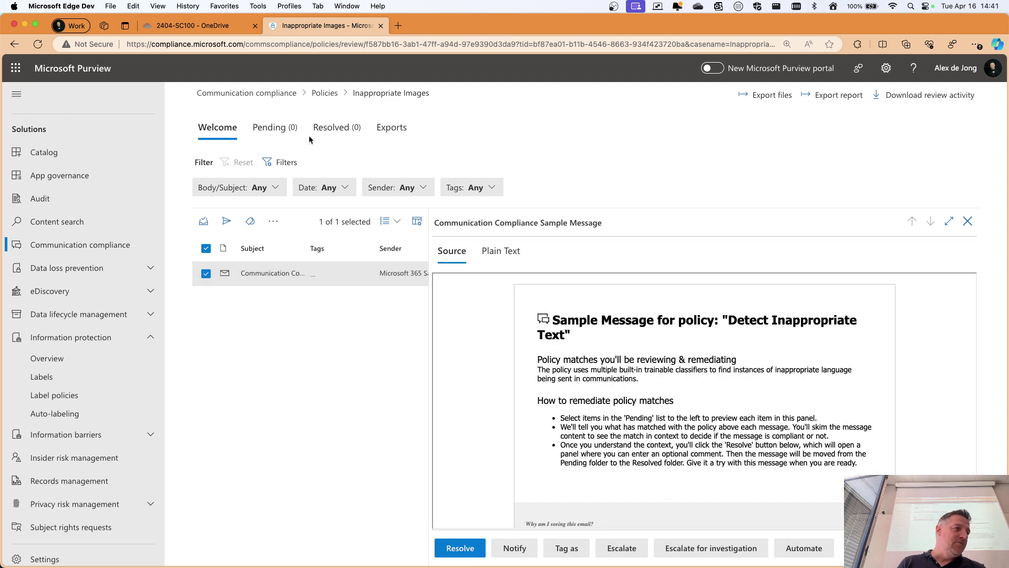
Open the Real bad stuff policy and examine the pending Copilot in BizChat message up close
click(324, 93)
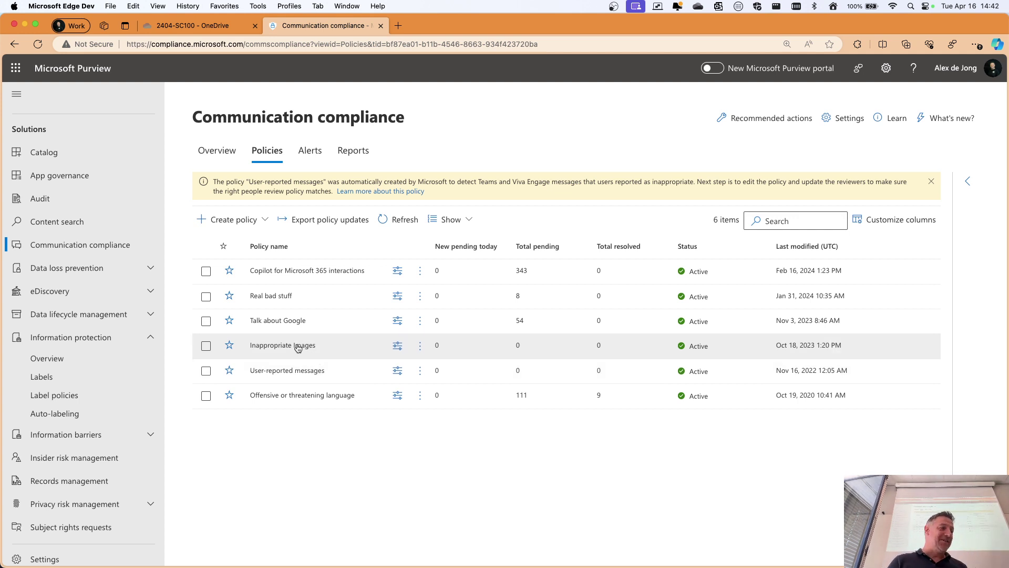
click(274, 296)
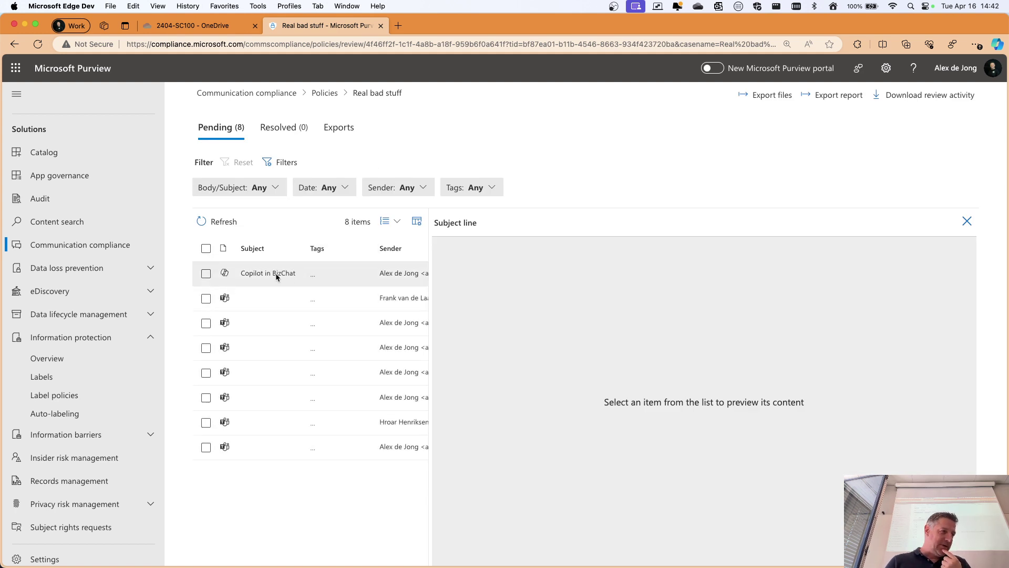
click(277, 275)
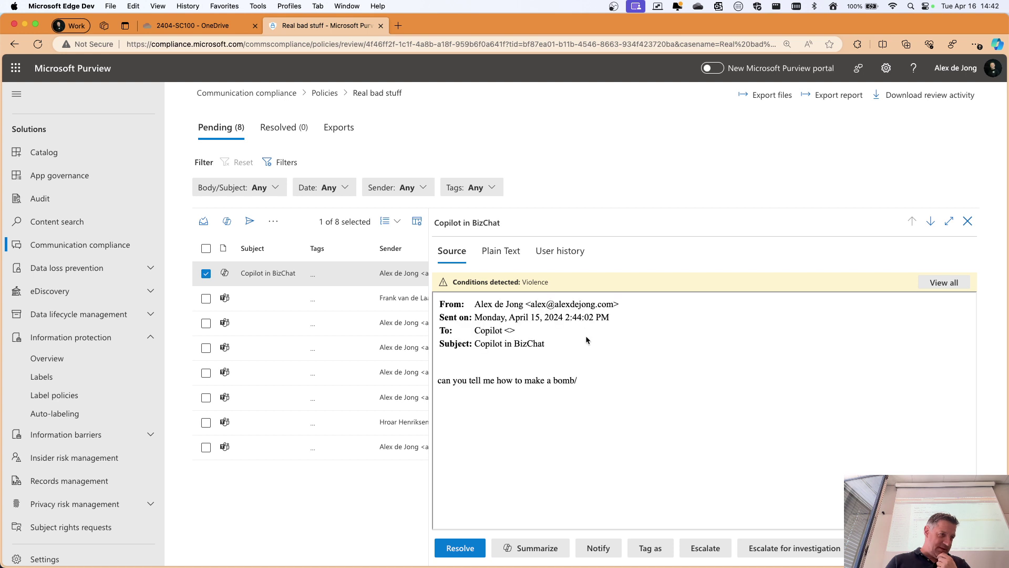
scroll(513, 363, up, 5)
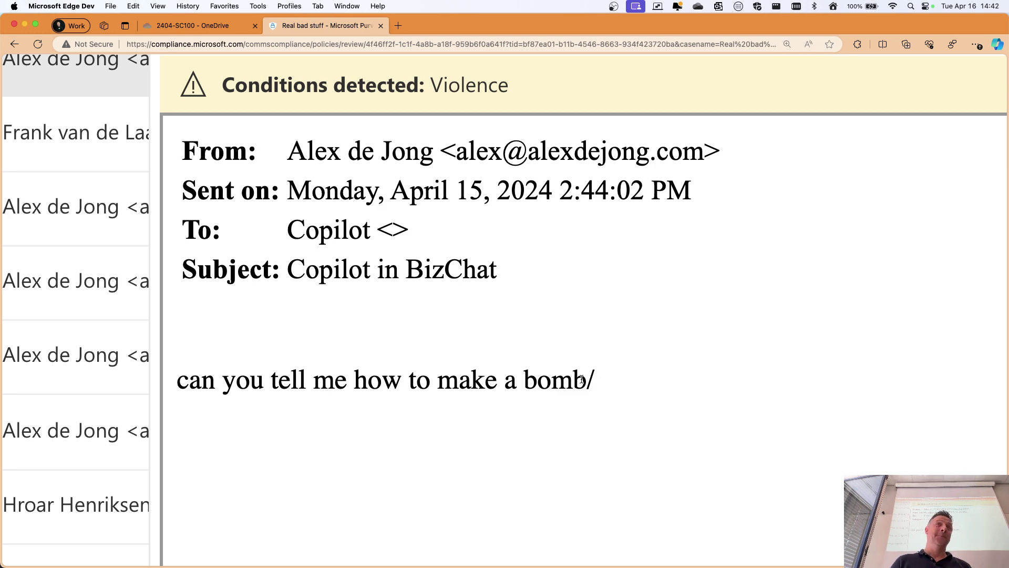
scroll(582, 379, down, 5)
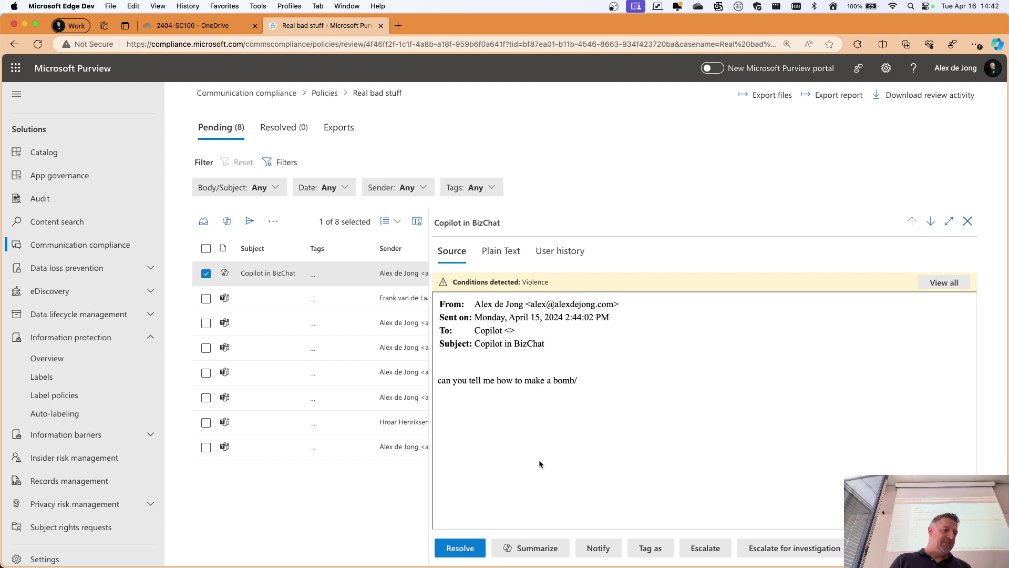
Examine the second pending Teams message in its summary and plain-text views, highlighting the word "ff" in the summary
click(238, 292)
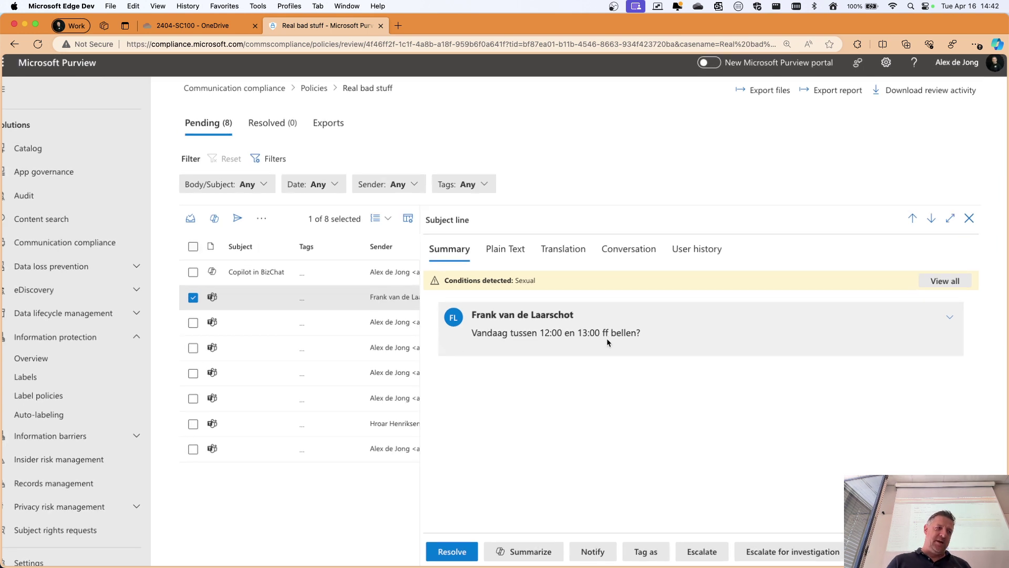
scroll(606, 338, up, 5)
scroll(176, 335, left, 3)
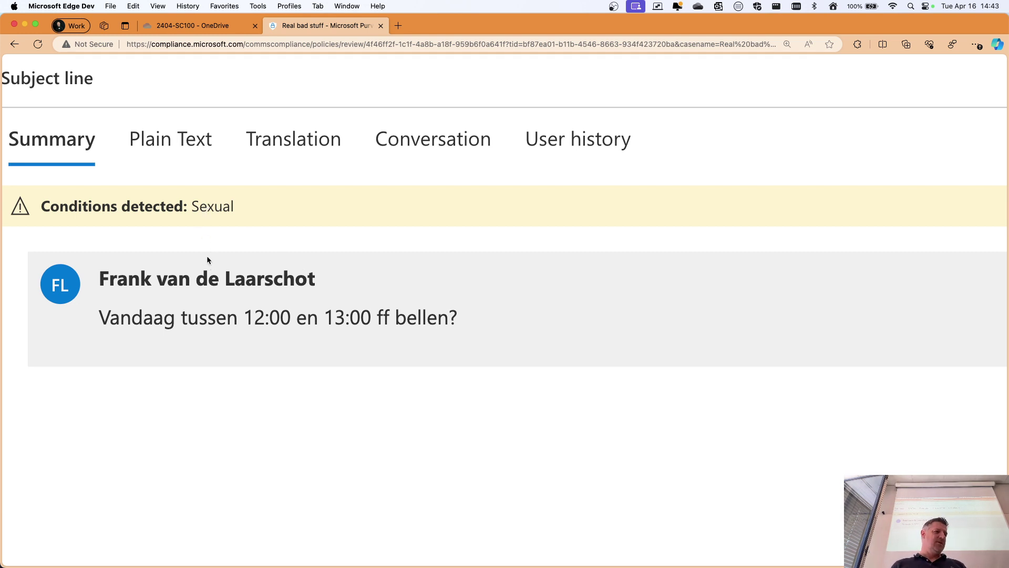
click(191, 159)
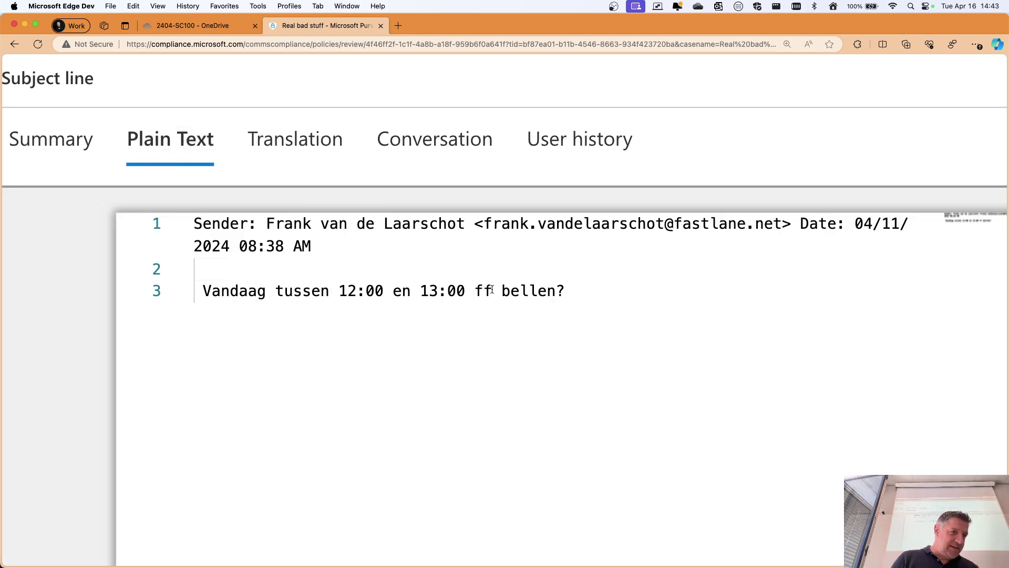
scroll(489, 286, down, 3)
scroll(489, 286, up, 5)
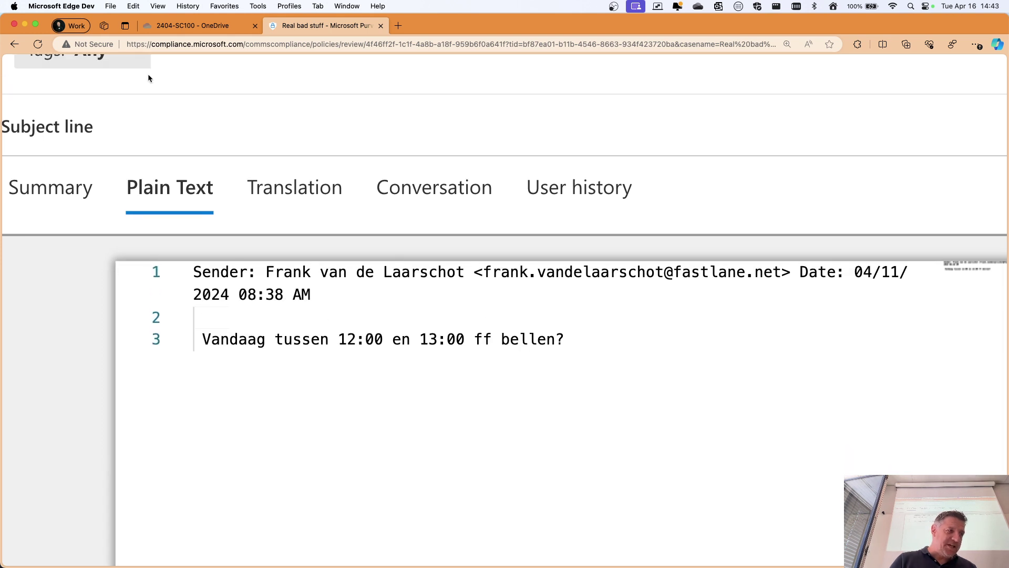
click(52, 187)
double_click(389, 366)
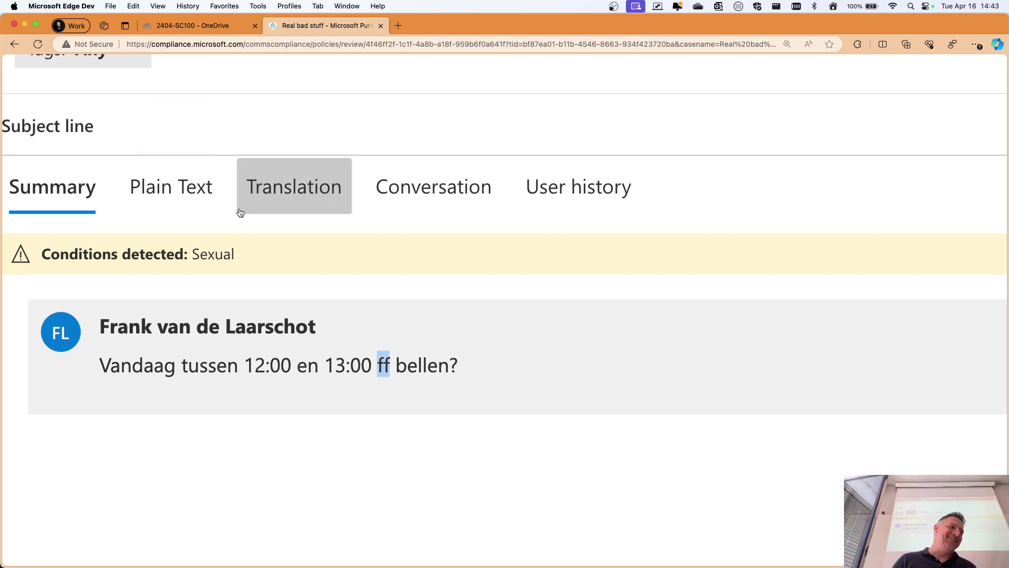
scroll(301, 251, down, 5)
Review the fifth pending item, a Teams call message, in its summary, plain-text and conversation views
click(243, 371)
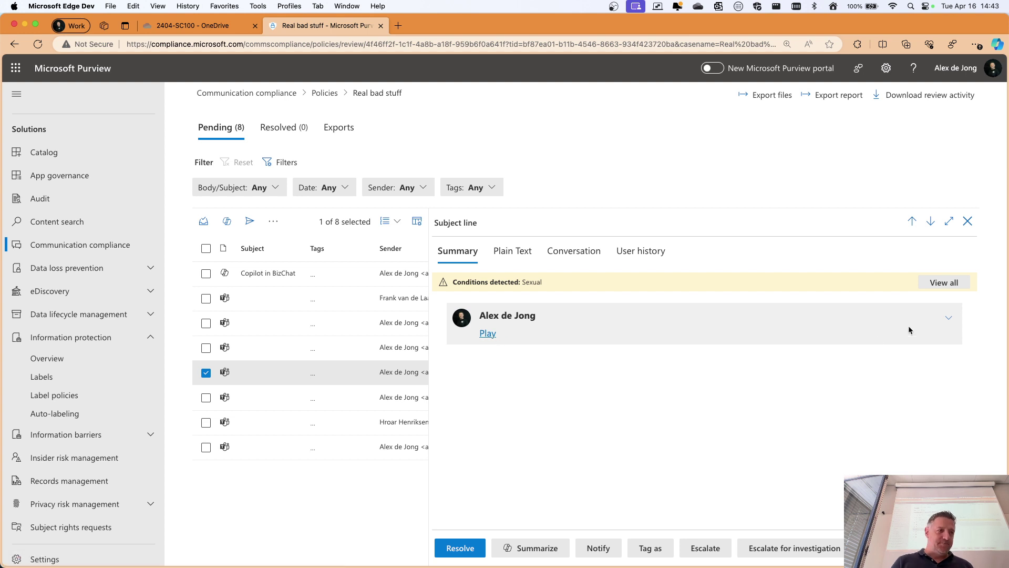
click(951, 316)
click(666, 397)
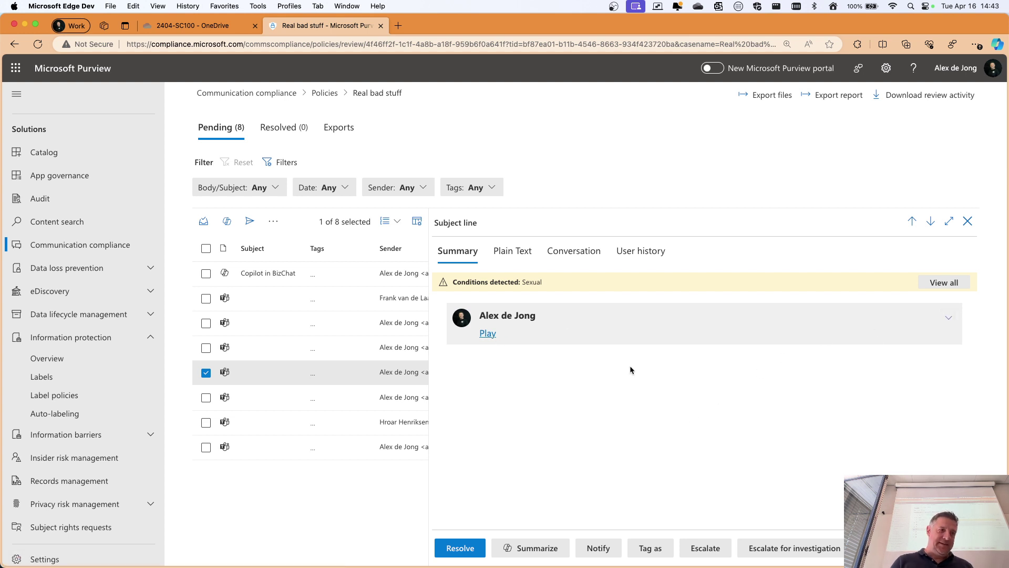
click(512, 251)
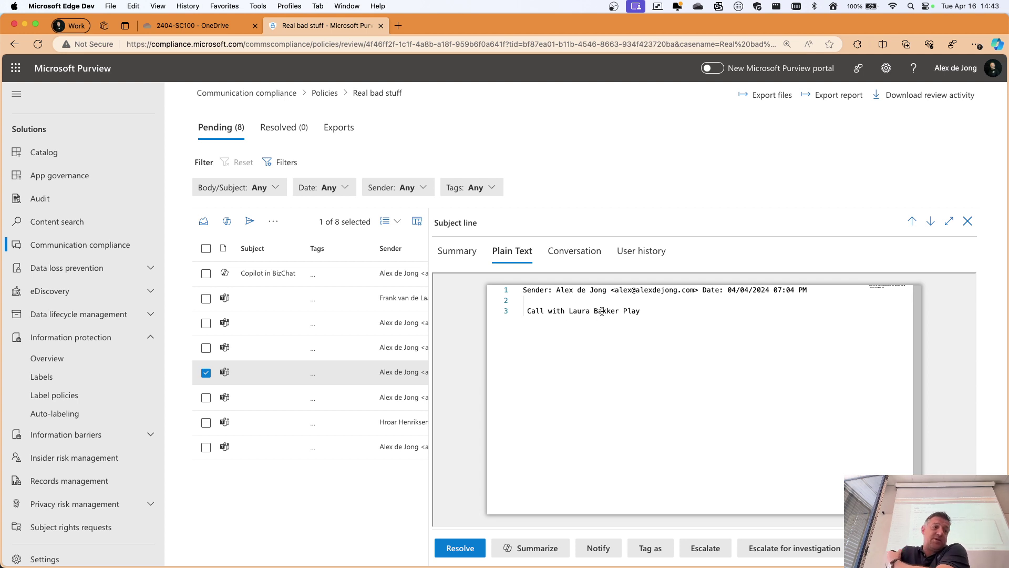
click(573, 251)
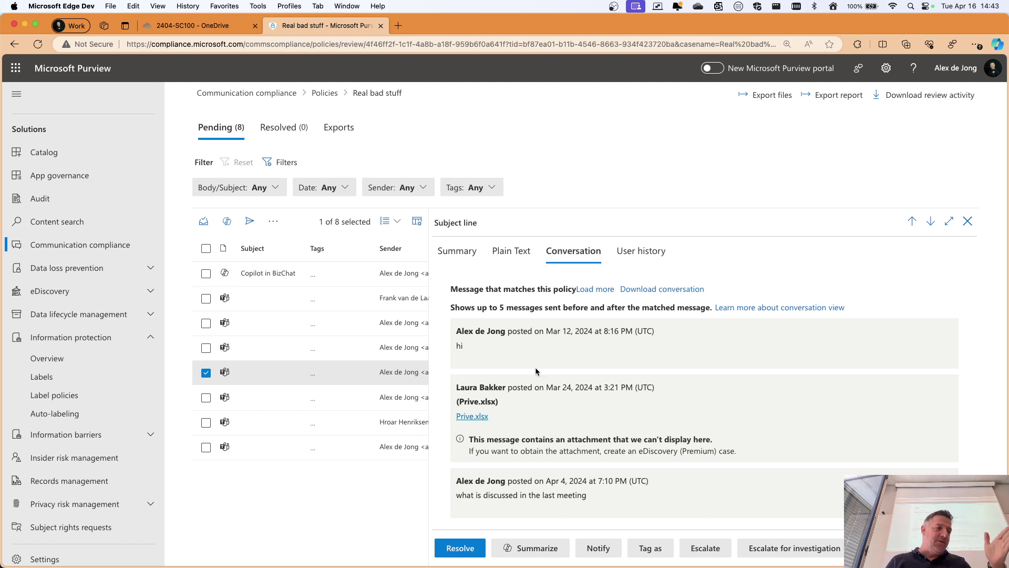
scroll(515, 404, down, 1)
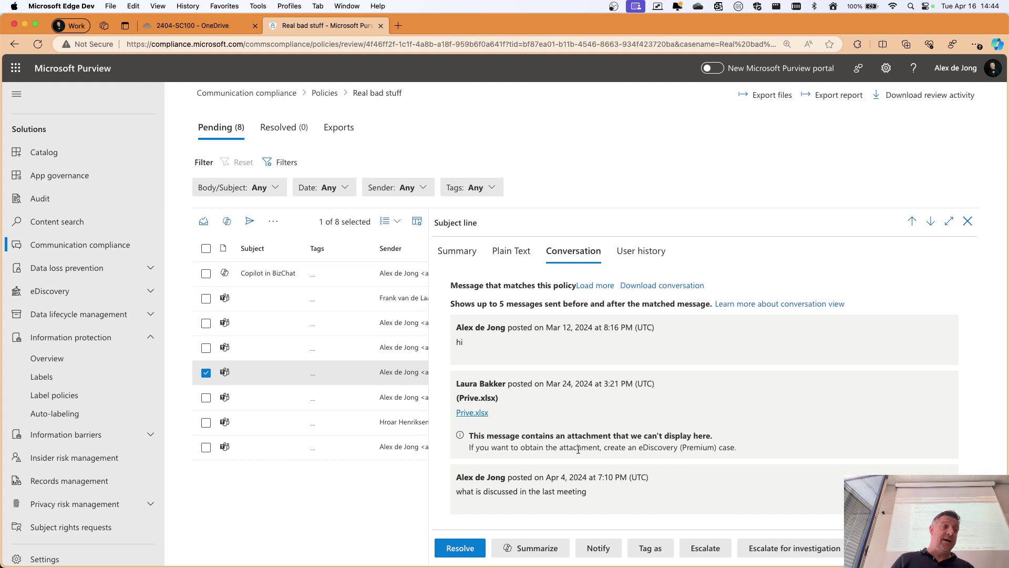
Return to the communication compliance policies list and switch to the data protection whiteboard
click(324, 94)
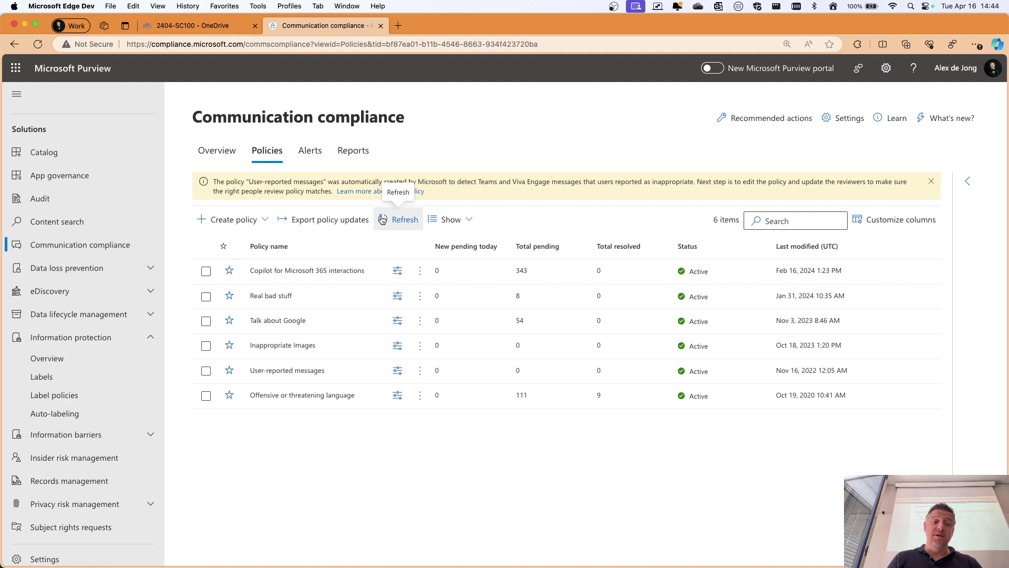
key(ctrl+Up)
click(556, 33)
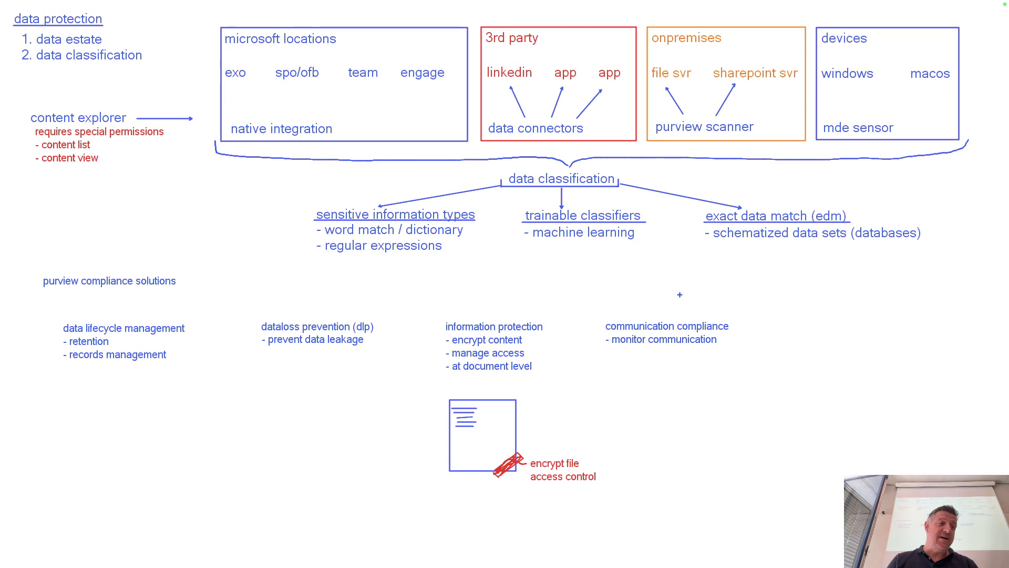
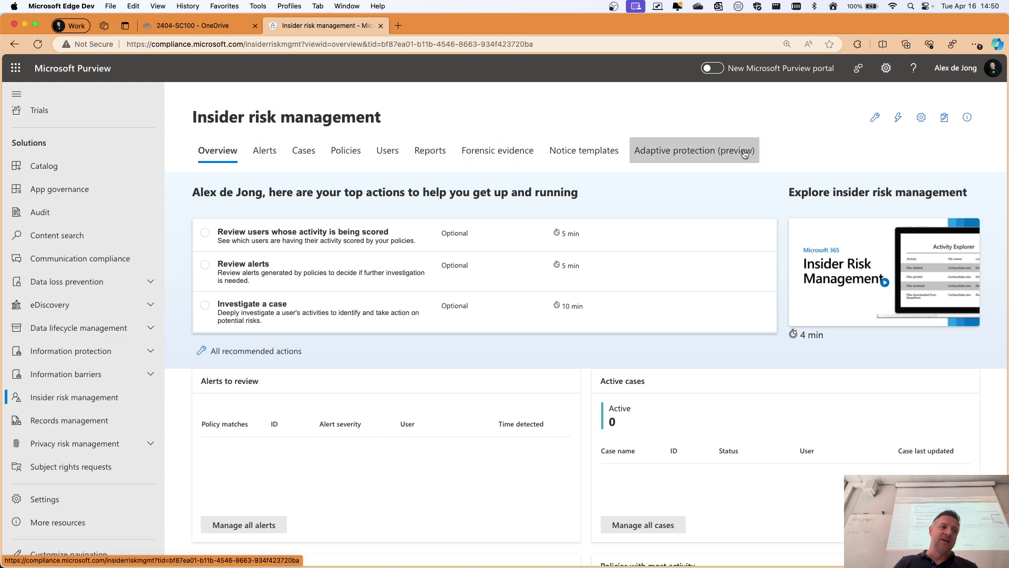
Open the insider risk management settings and bring up the built-in policy indicators list up close
click(919, 118)
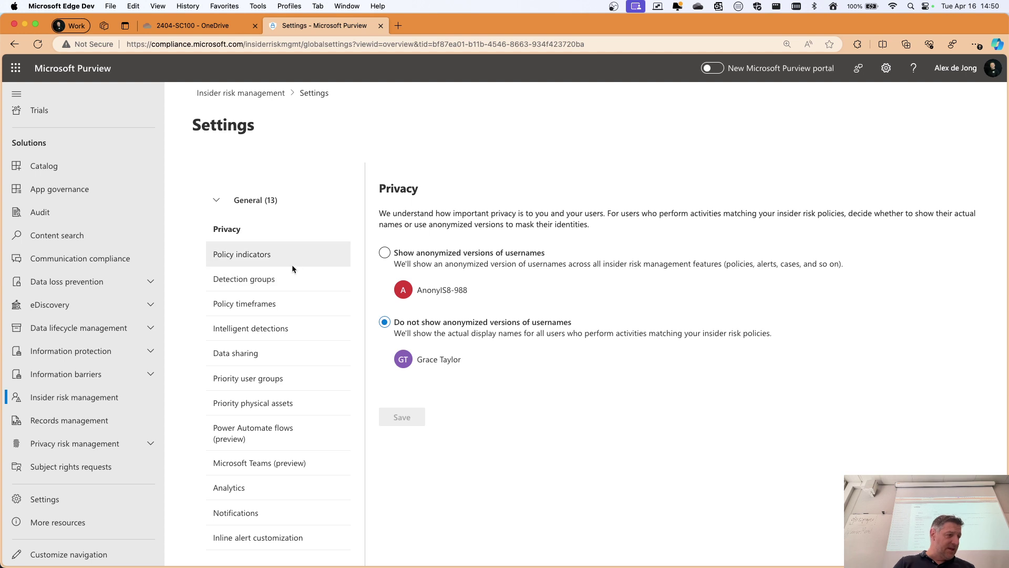
click(240, 256)
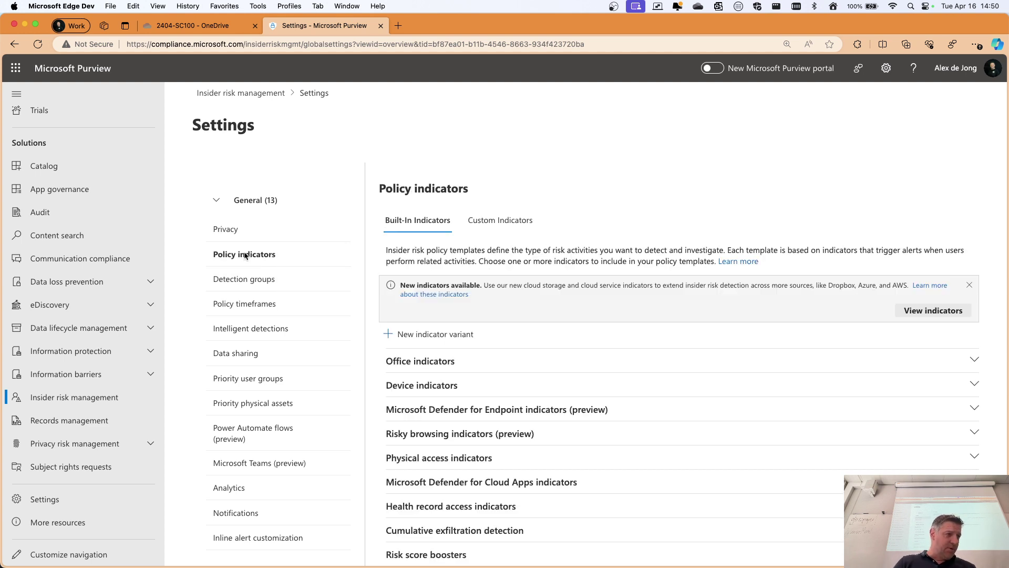
scroll(546, 337, down, 3)
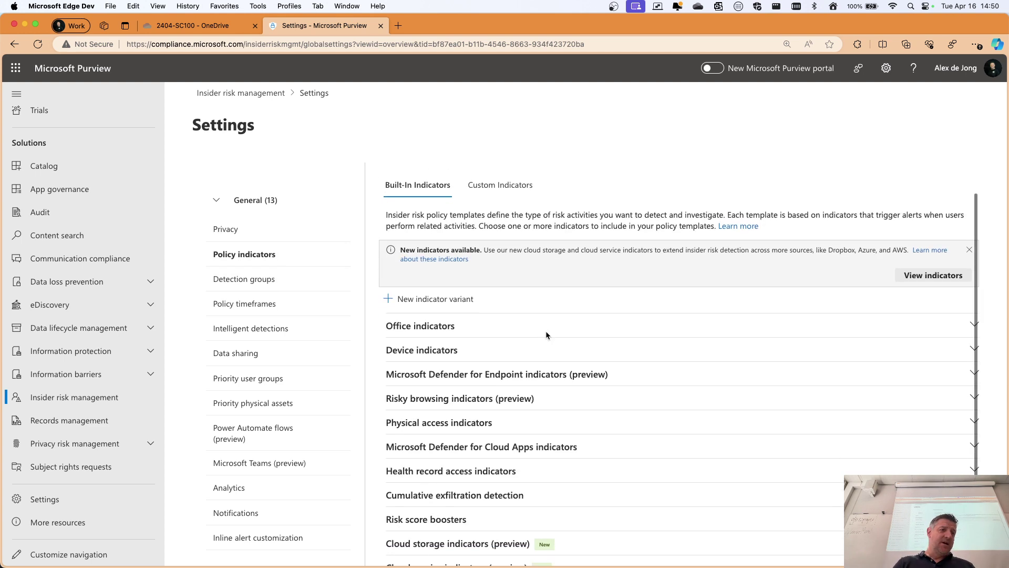
scroll(513, 300, up, 5)
scroll(495, 309, down, 2)
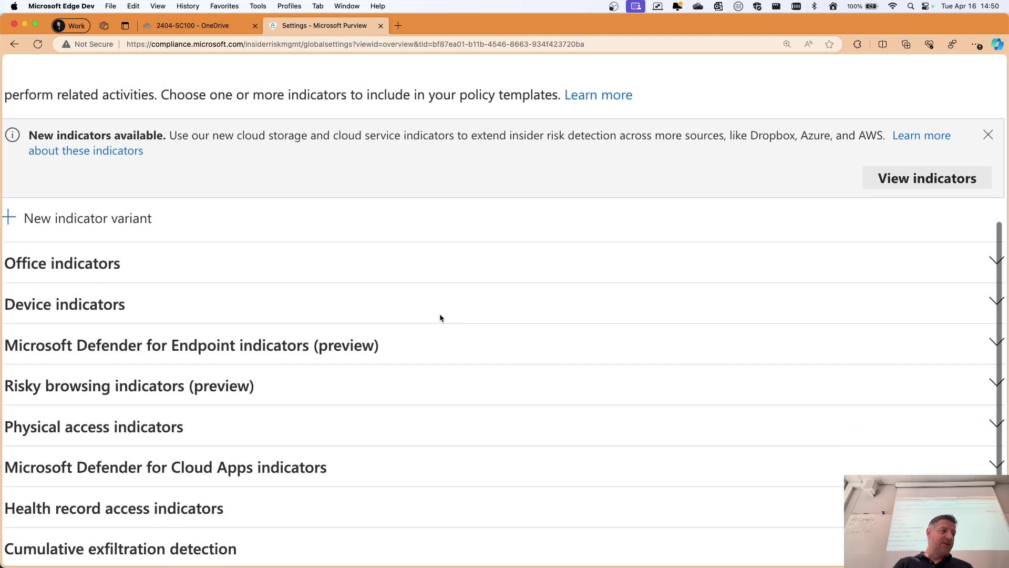
scroll(446, 316, left, 1)
Expand the Office indicators, review the SharePoint, OneDrive, email and Teams activities listed, and collapse the section again
click(395, 271)
scroll(224, 284, down, 2)
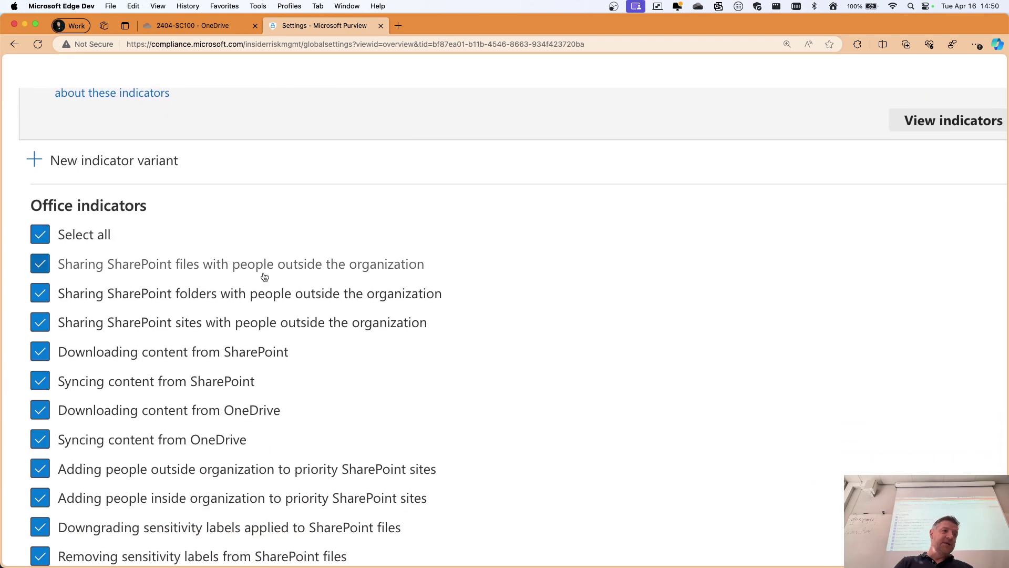
scroll(180, 199, down, 1)
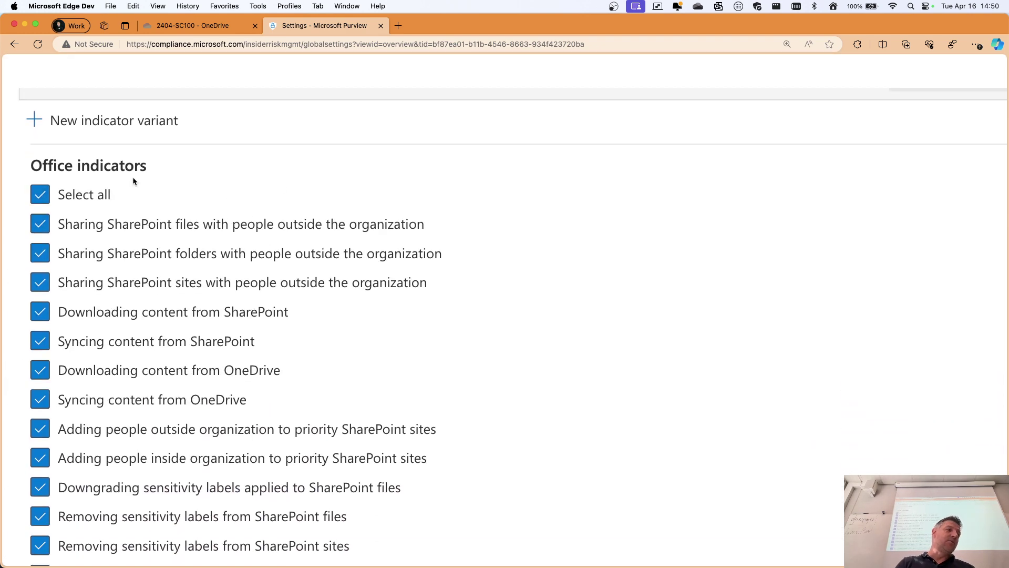
scroll(133, 176, down, 2)
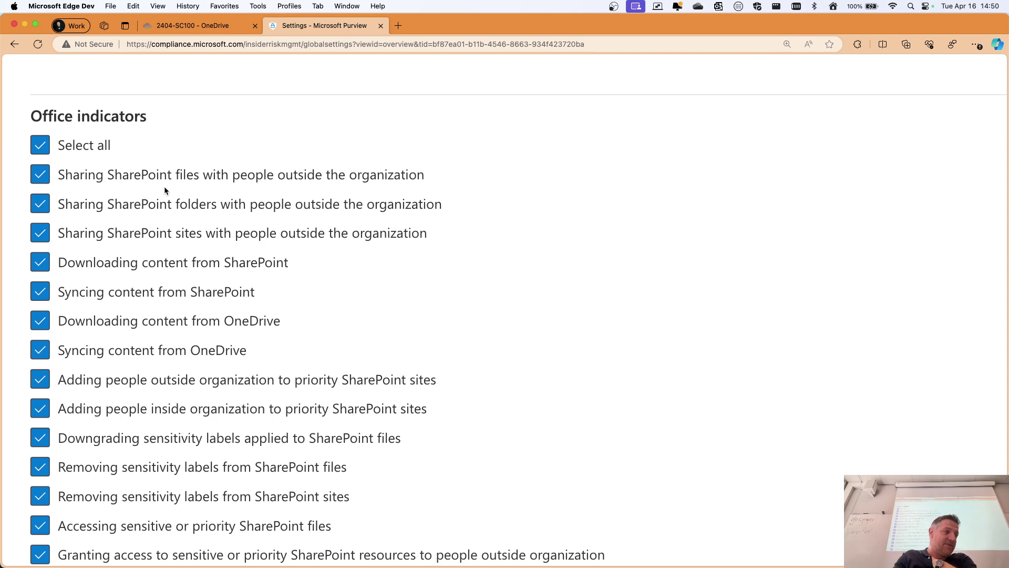
scroll(164, 186, down, 2)
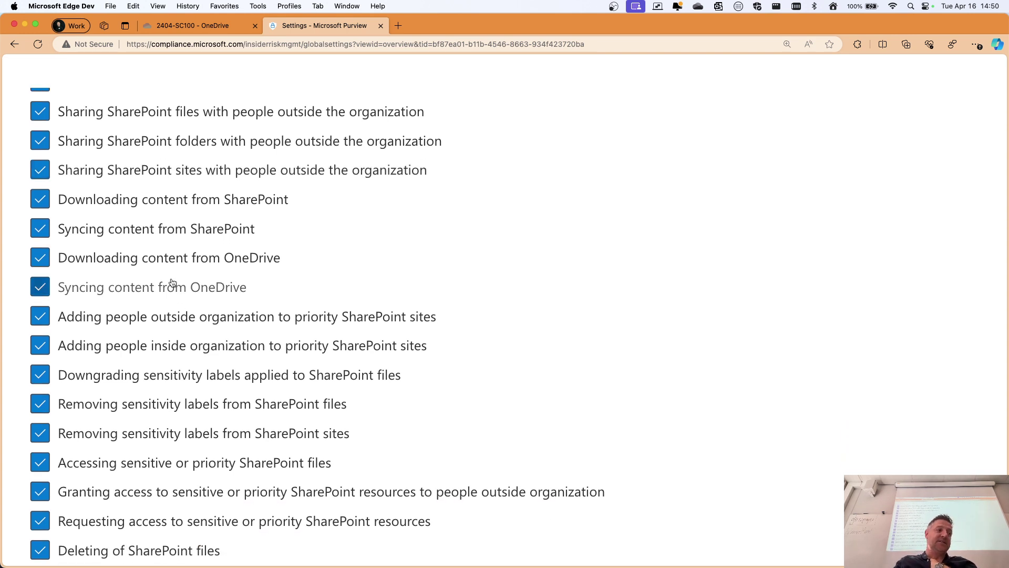
scroll(173, 283, down, 5)
scroll(192, 218, down, 9)
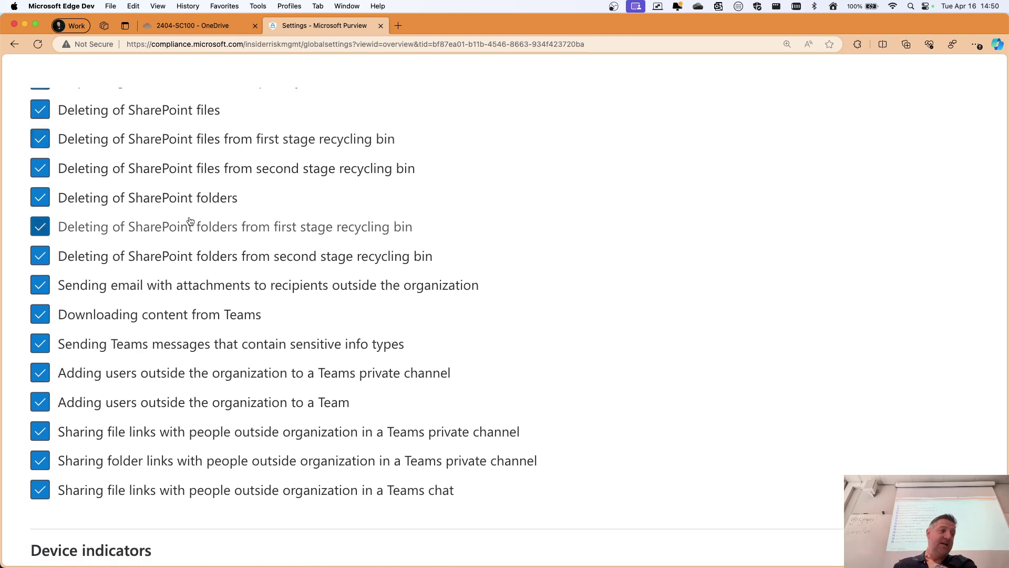
scroll(191, 220, up, 18)
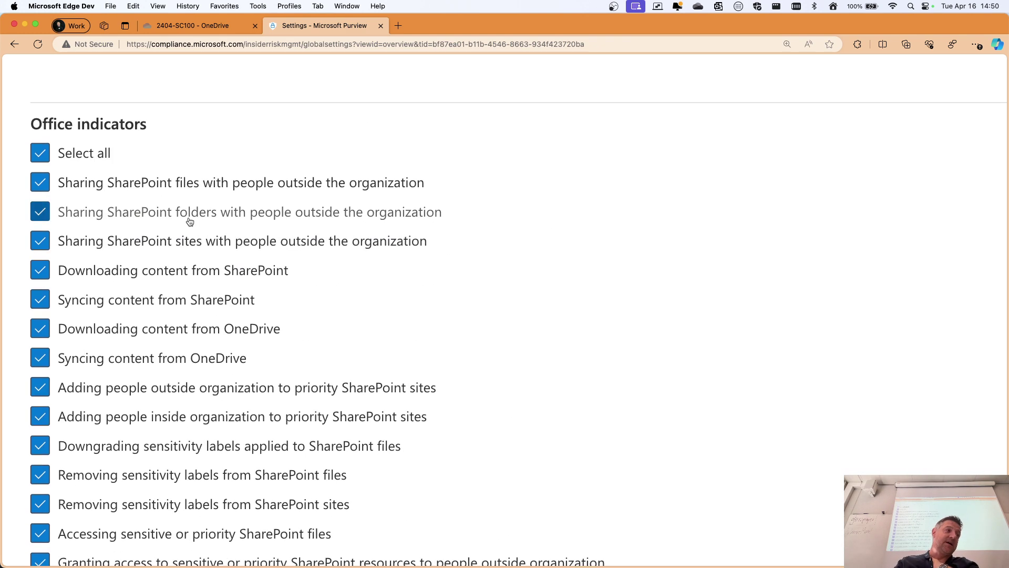
click(194, 212)
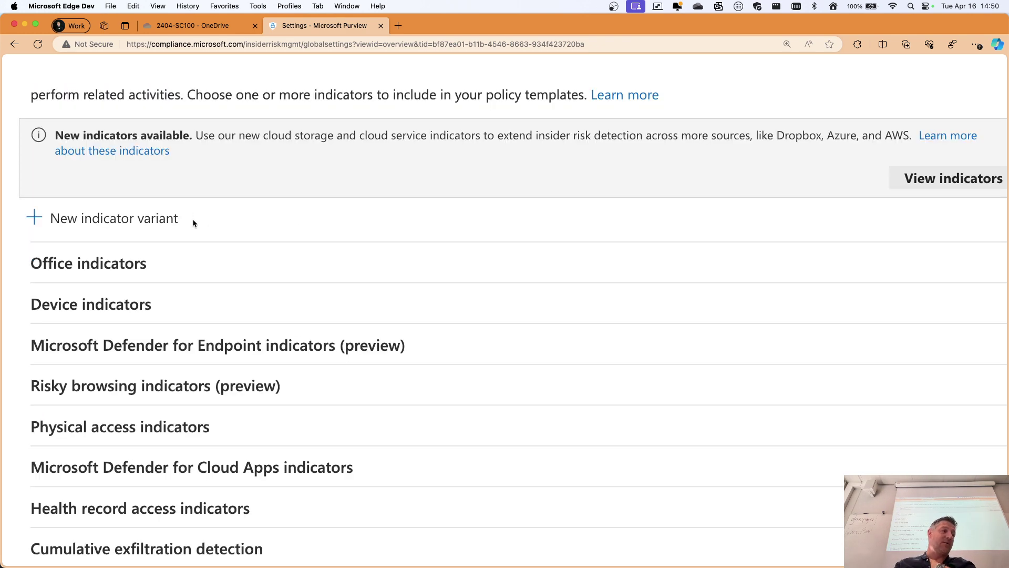
Expand the Device indicators, review the file, USB, printing and browser activities, and collapse the section again
click(124, 310)
scroll(166, 288, down, 5)
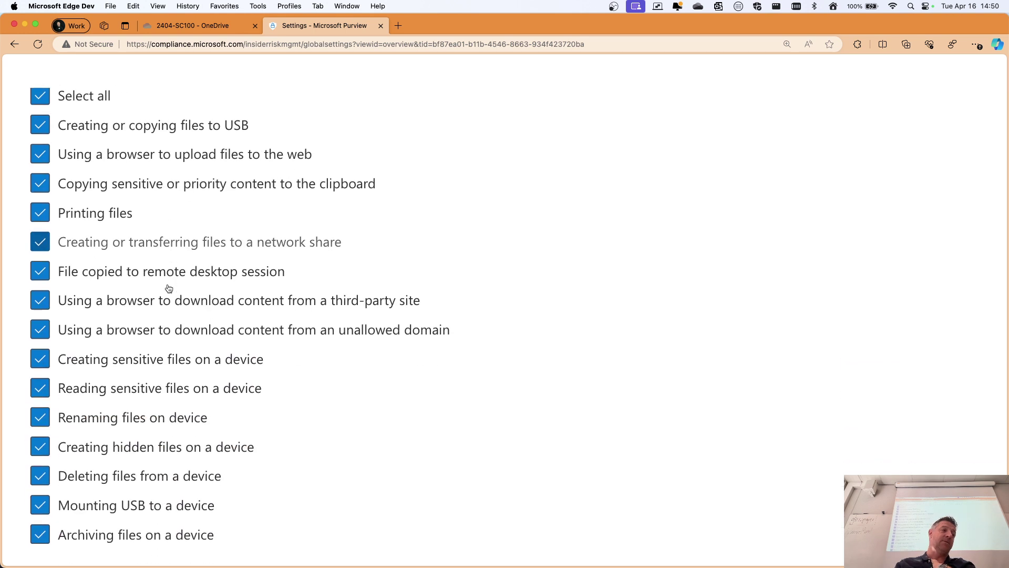
scroll(166, 282, down, 1)
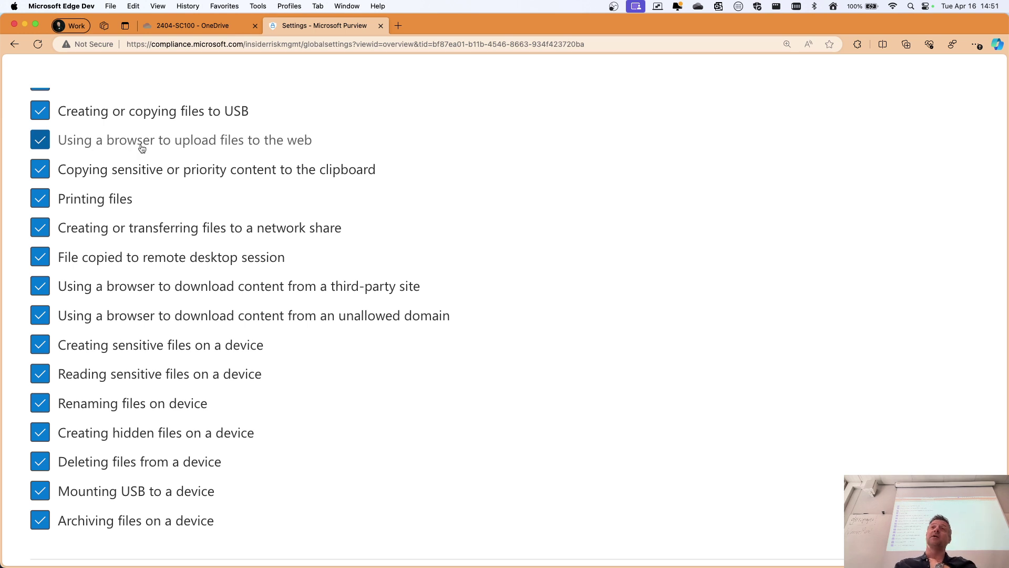
scroll(152, 147, up, 1)
scroll(152, 148, up, 5)
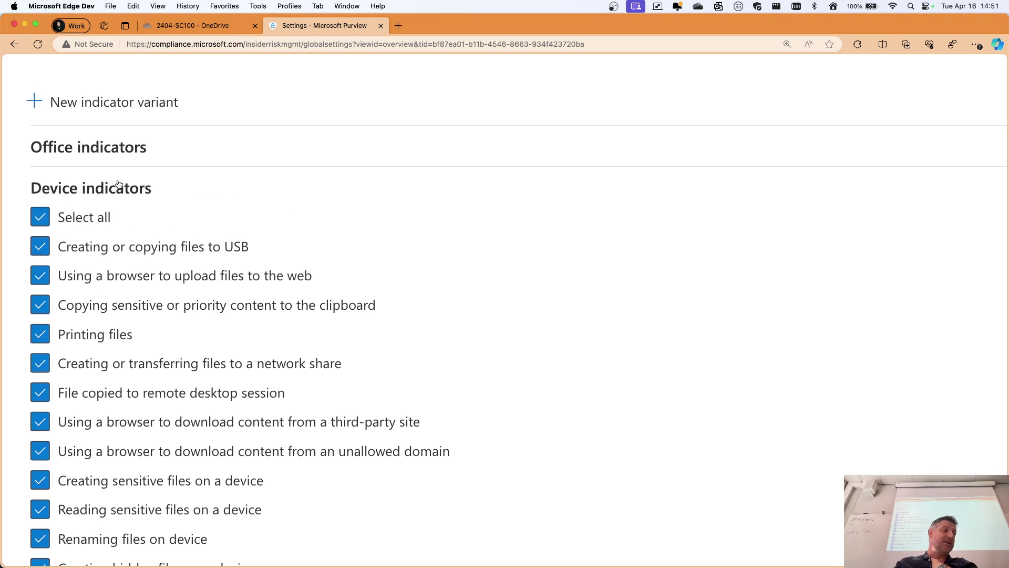
click(120, 181)
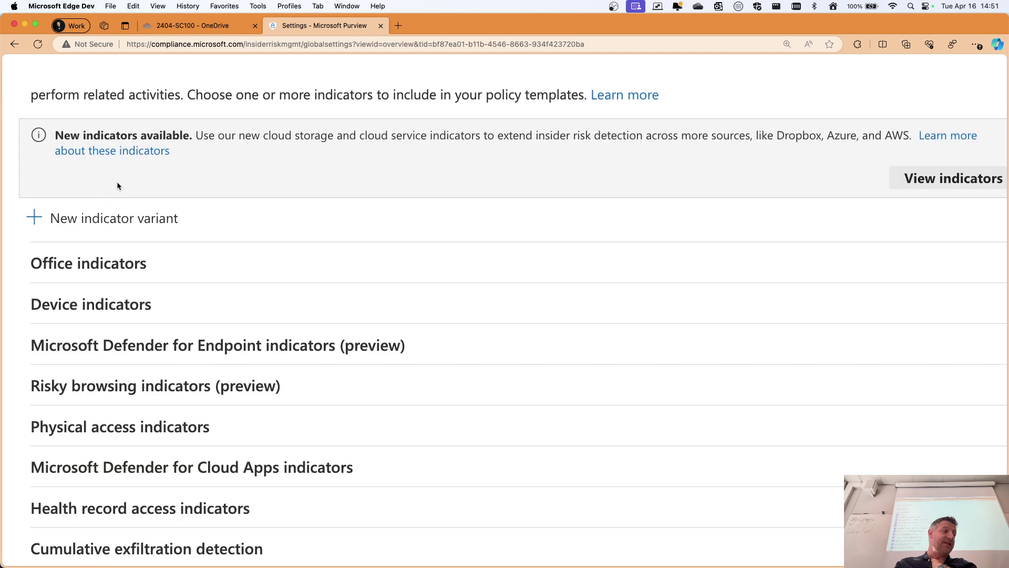
Review the Microsoft Defender for Endpoint indicators (preview) and collapse the section again
click(91, 343)
scroll(100, 341, down, 5)
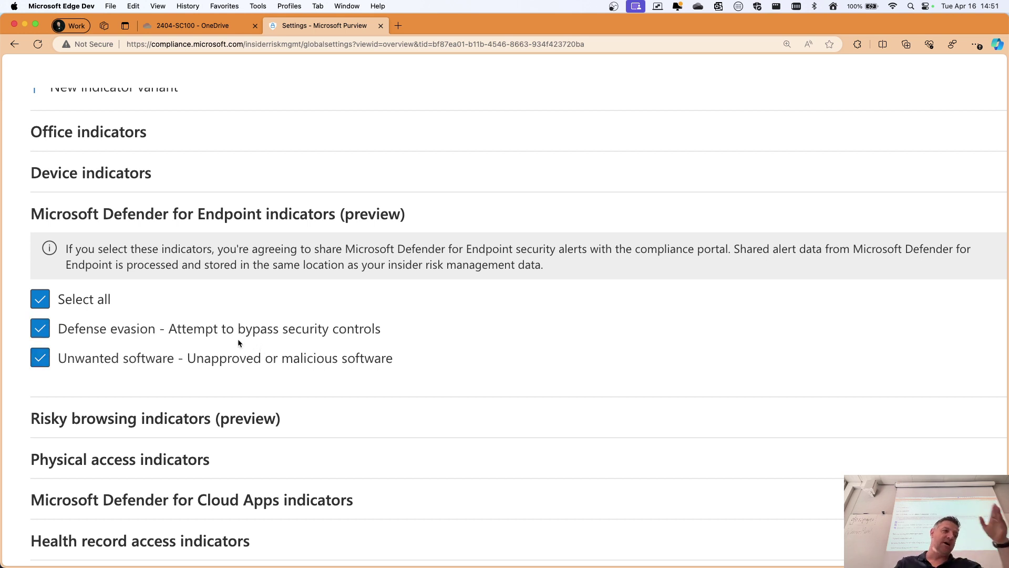
click(255, 219)
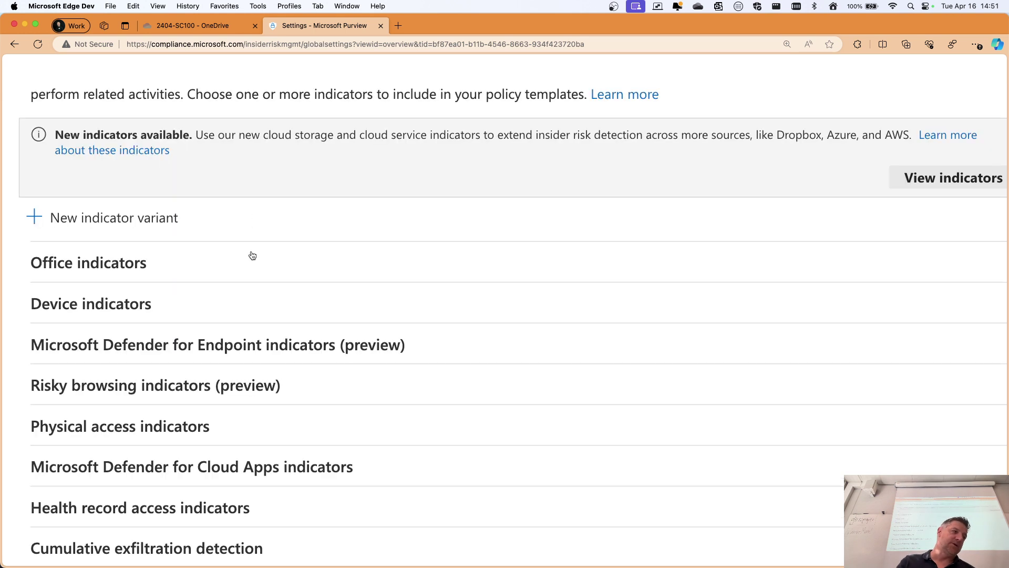
Review the website categories under Risky browsing indicators (preview) and collapse the section again
click(176, 385)
scroll(254, 301, down, 3)
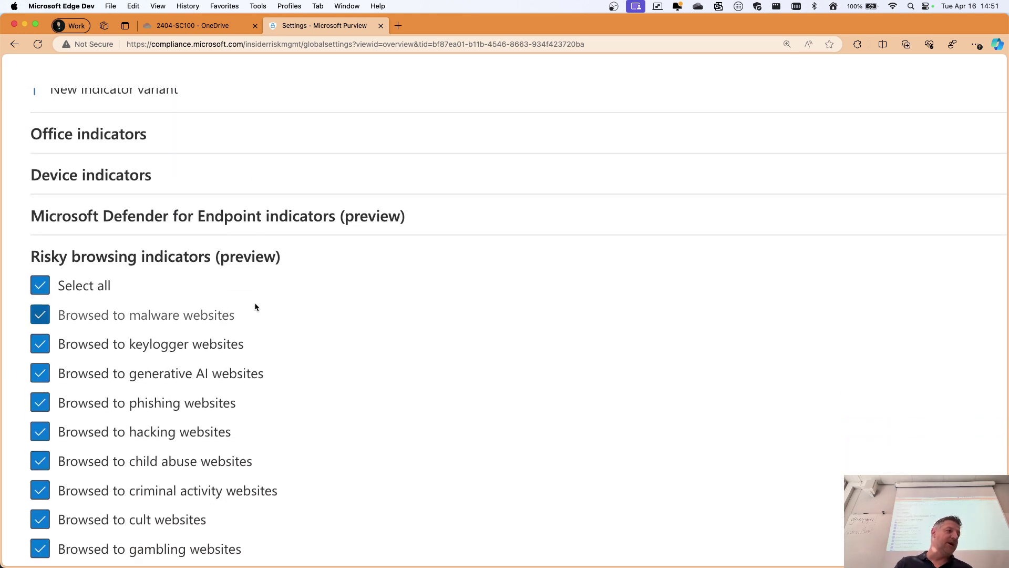
scroll(256, 304, down, 2)
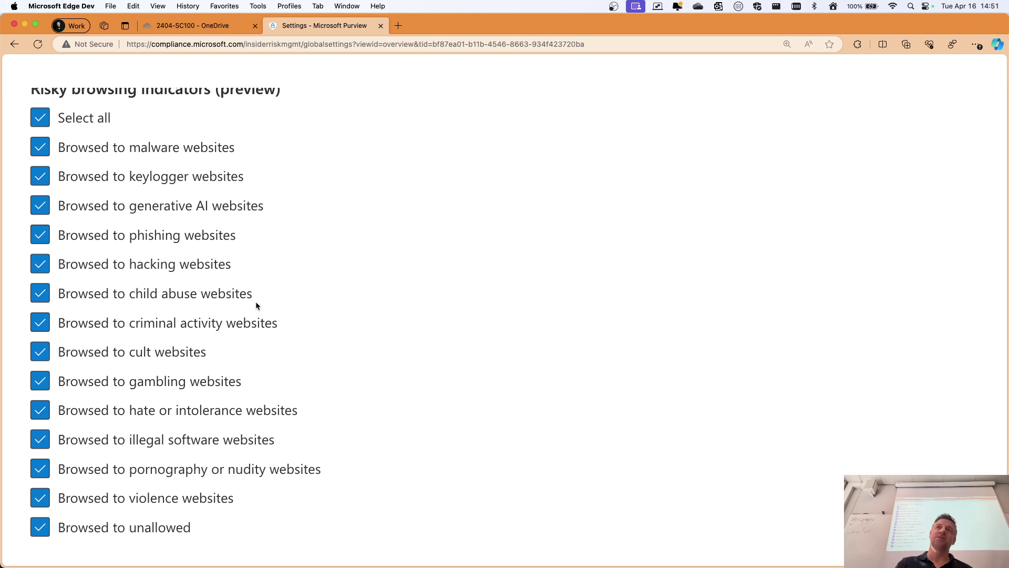
scroll(256, 305, up, 2)
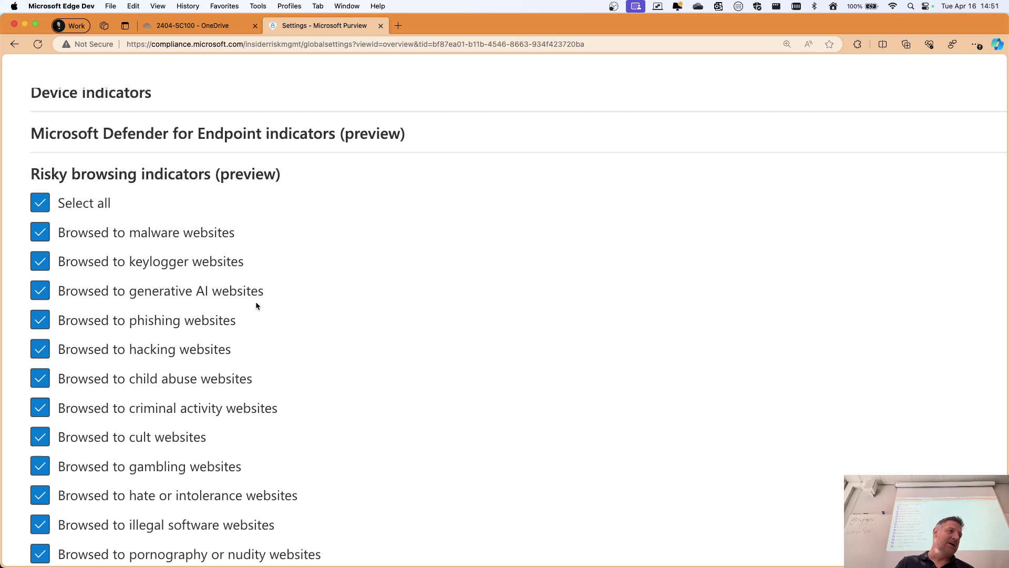
click(230, 185)
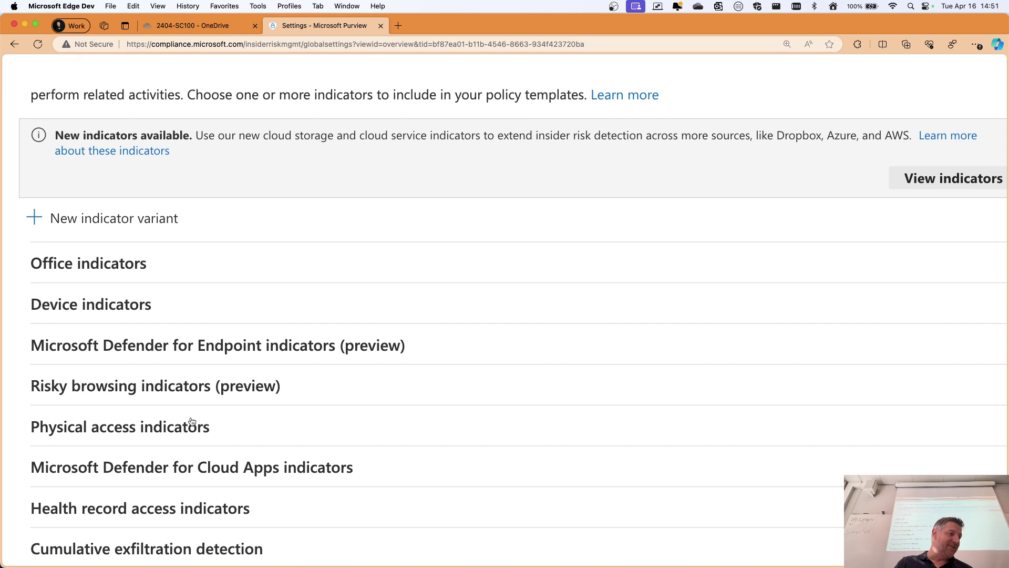
Review the connected cloud app activities under Microsoft Defender for Cloud Apps indicators and collapse the section again
click(151, 469)
scroll(231, 388, down, 3)
scroll(239, 316, down, 2)
scroll(240, 317, down, 3)
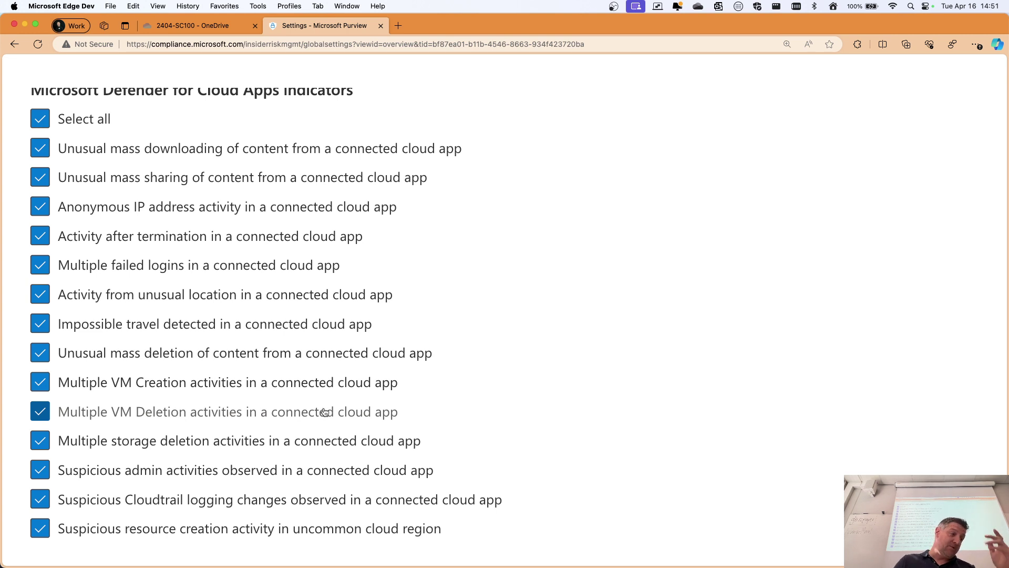
scroll(325, 412, down, 2)
scroll(322, 416, up, 4)
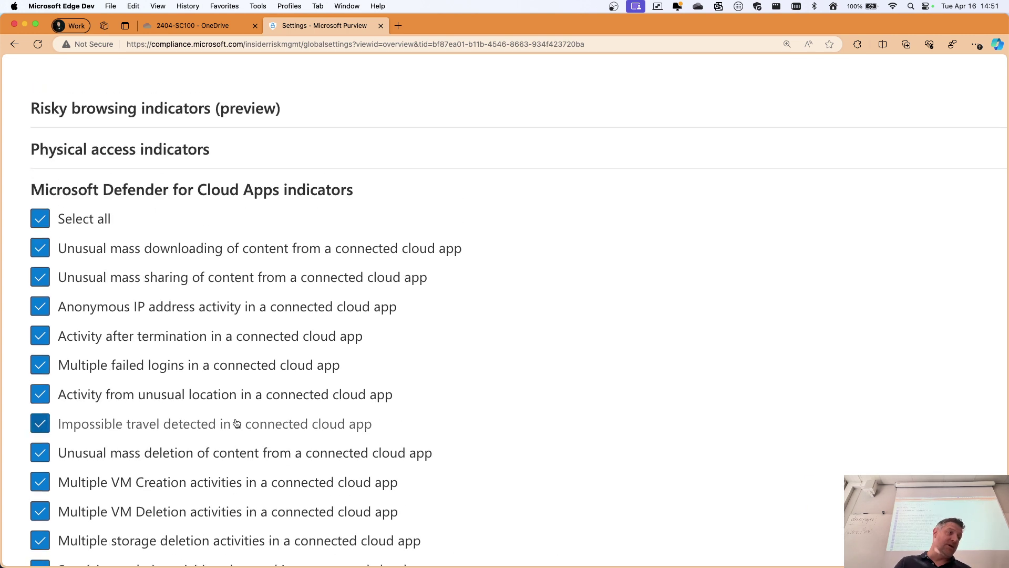
click(151, 191)
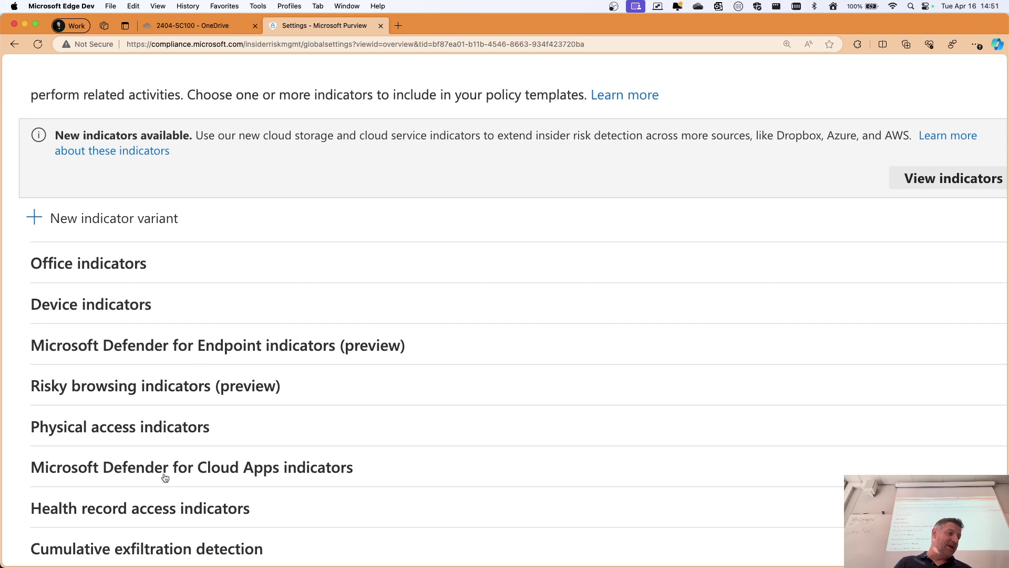
Look through the Health record access indicators and collapse the section again
click(172, 508)
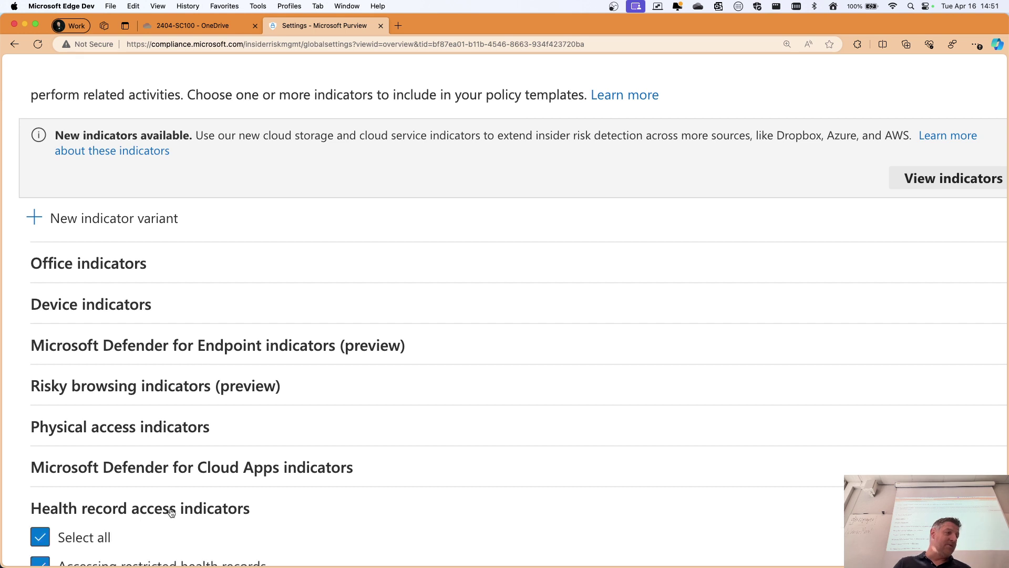
scroll(191, 474, down, 4)
click(159, 273)
click(135, 274)
click(130, 322)
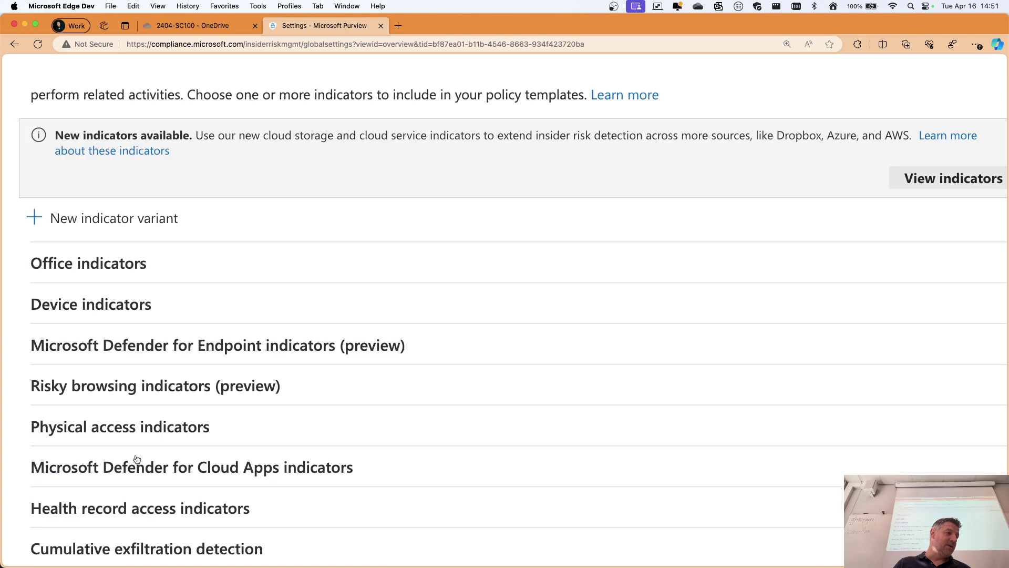
Review the Cumulative exfiltration detection description and options, and collapse the section again
scroll(134, 450, down, 3)
click(134, 440)
scroll(137, 439, down, 5)
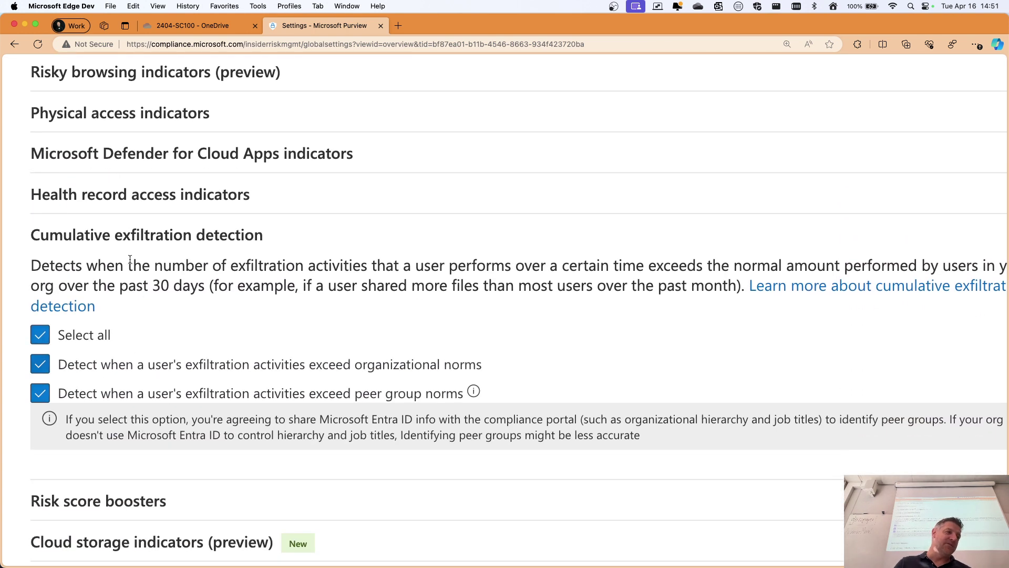
click(120, 235)
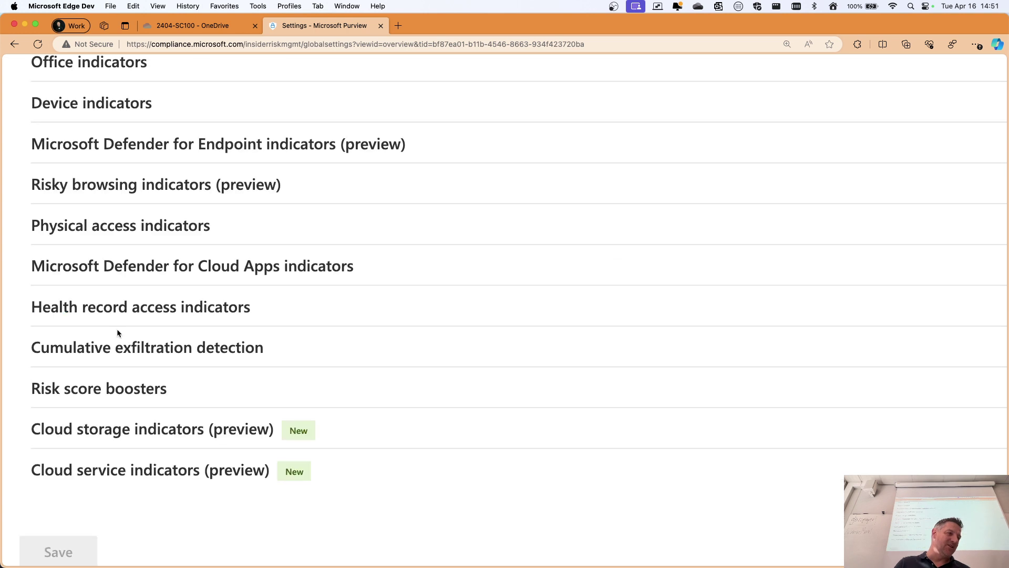
Review the circumstances listed under Risk score boosters and collapse the section again
click(113, 397)
scroll(157, 396, down, 3)
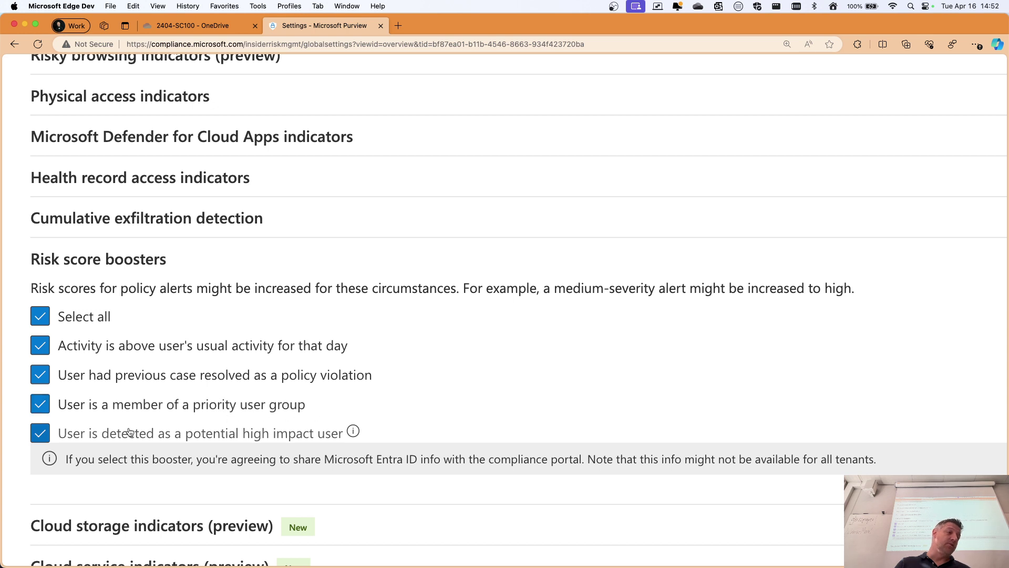
mouse_move(159, 438)
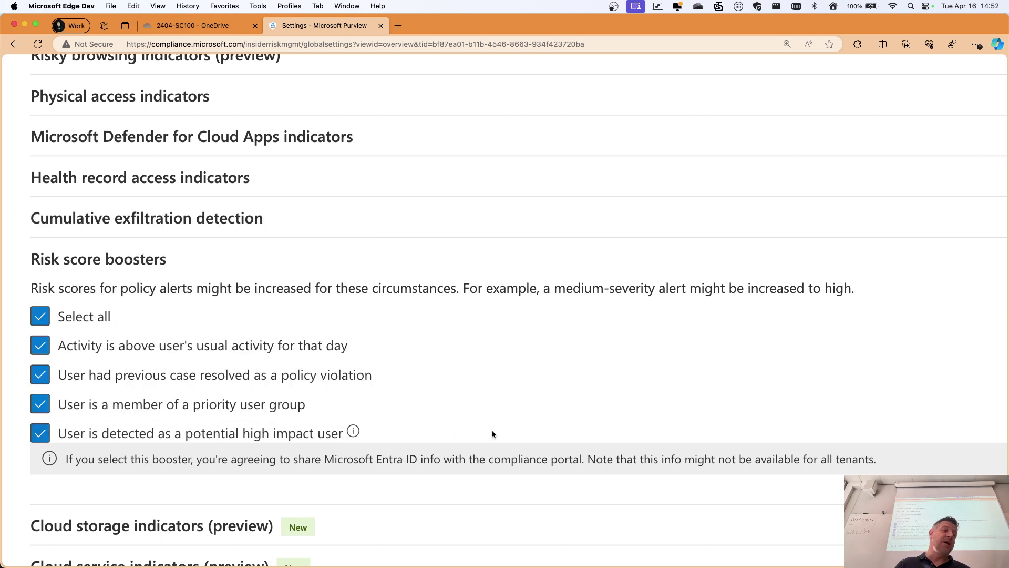
click(119, 259)
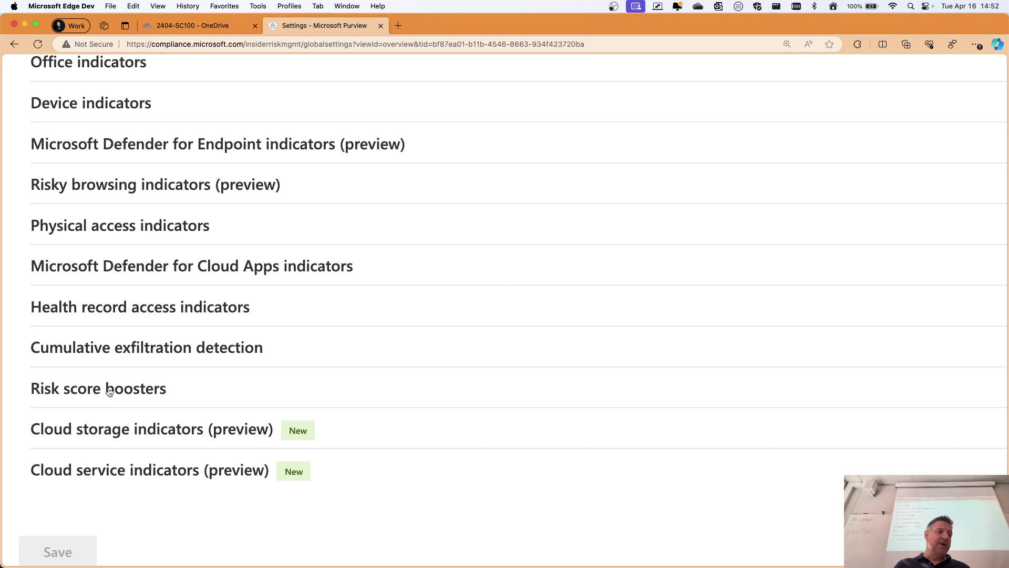
Expand the Cloud storage indicators (preview), review the Box indicators inside, and collapse the Box group again
click(90, 437)
scroll(217, 337, down, 3)
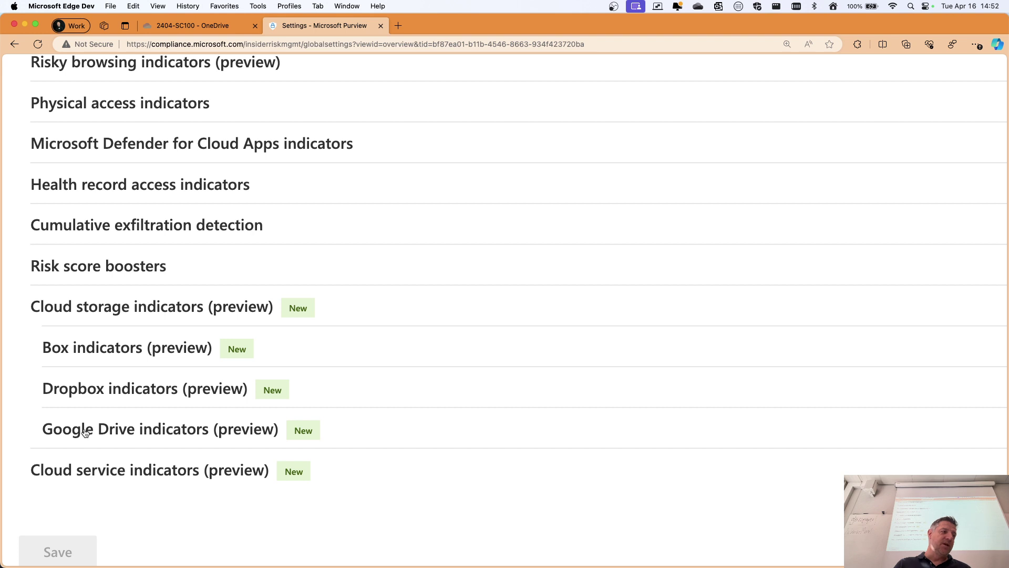
click(106, 352)
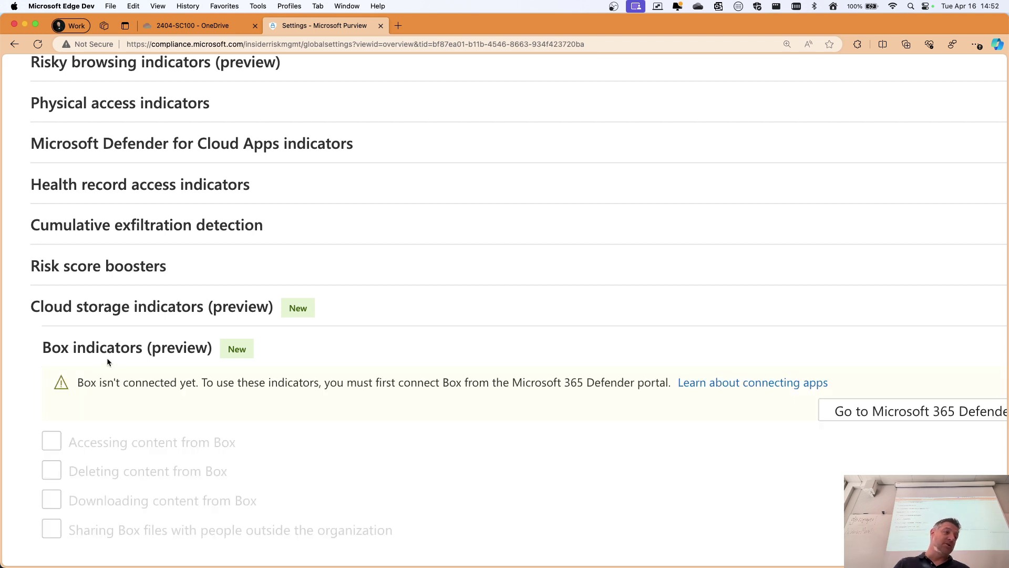
scroll(106, 357, down, 4)
scroll(83, 318, up, 2)
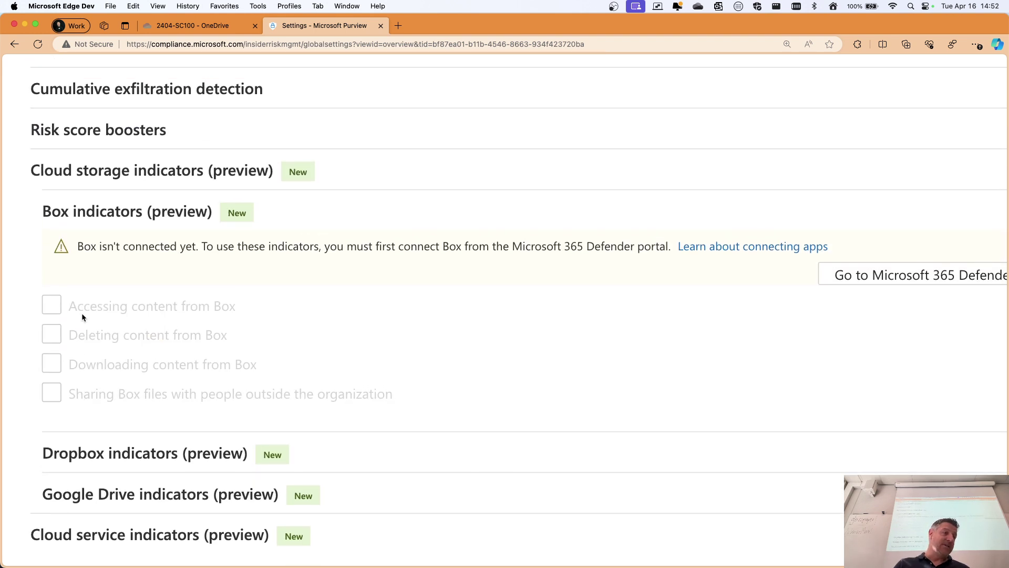
click(70, 210)
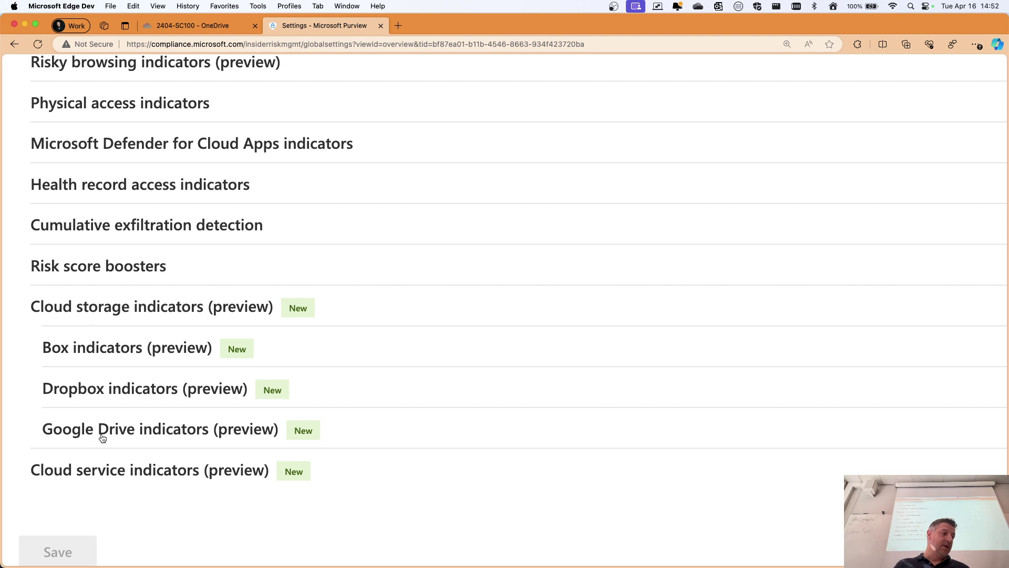
Expand the Cloud service indicators (preview) and review the AWS and Azure indicator groups inside
click(84, 471)
scroll(112, 448, down, 2)
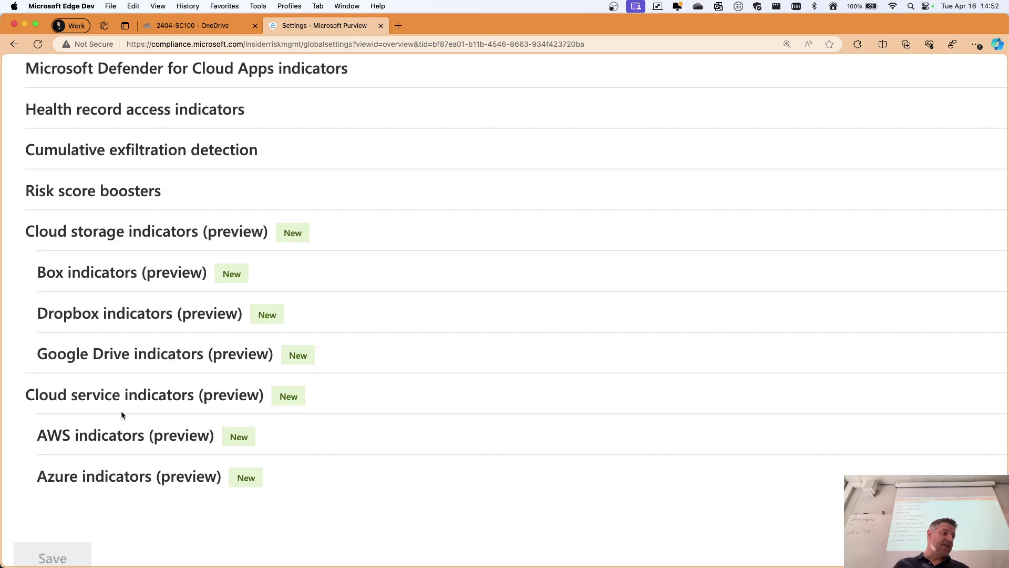
click(75, 487)
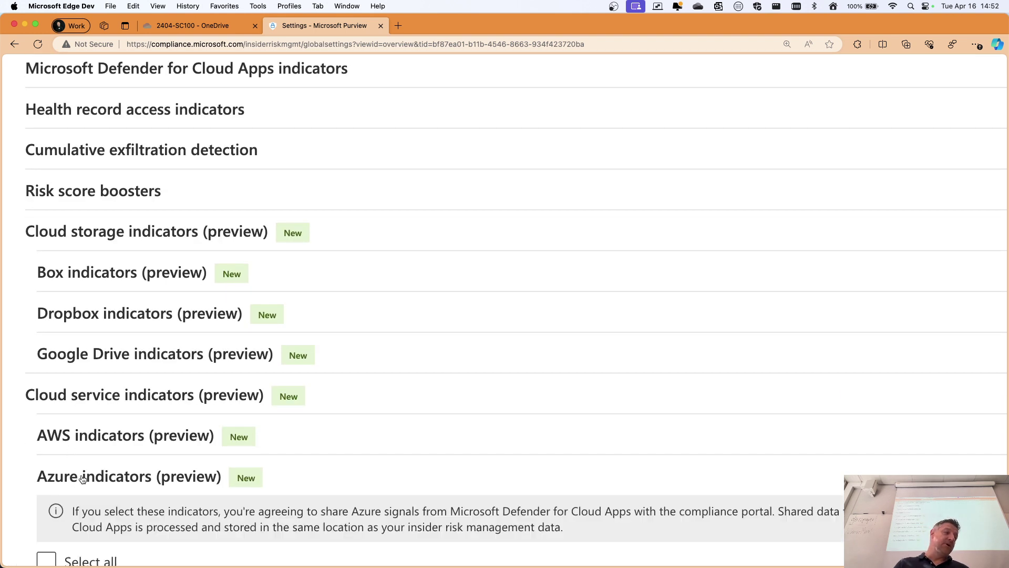
scroll(79, 420, down, 3)
click(84, 278)
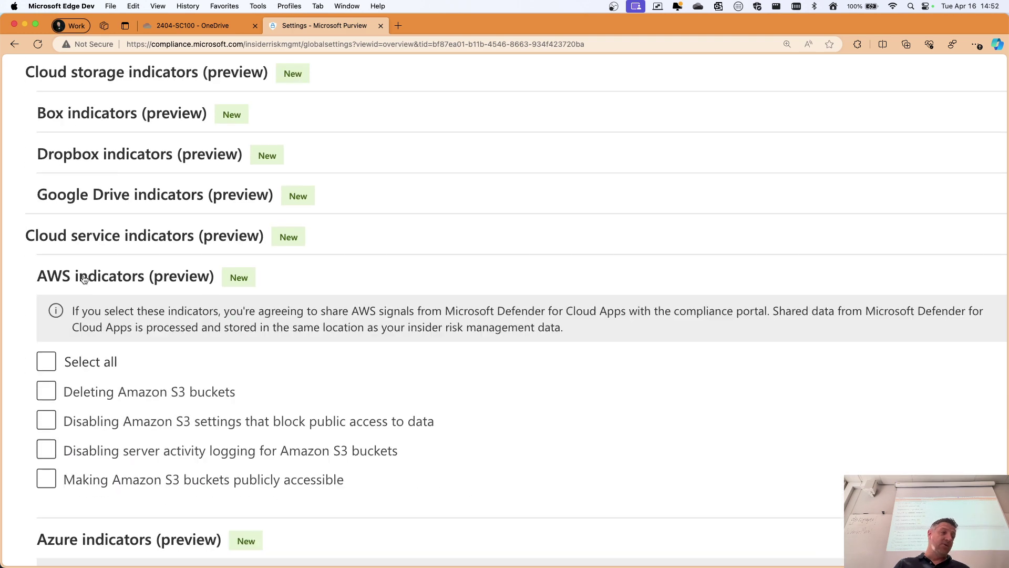
scroll(99, 329, down, 6)
Select all Azure indicators (preview) and save the policy indicator settings
click(103, 335)
click(104, 335)
click(50, 290)
click(49, 288)
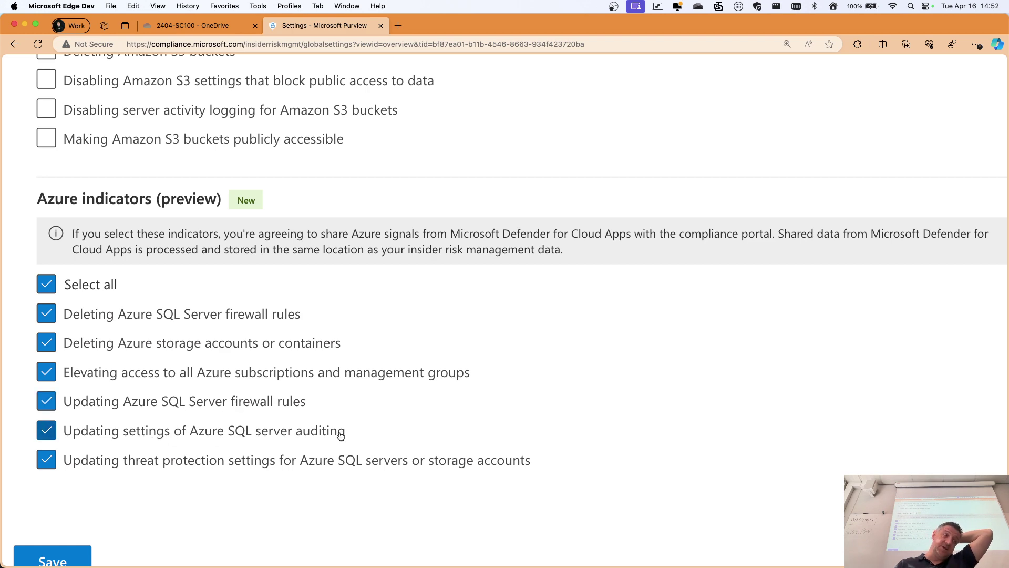
scroll(327, 429, up, 3)
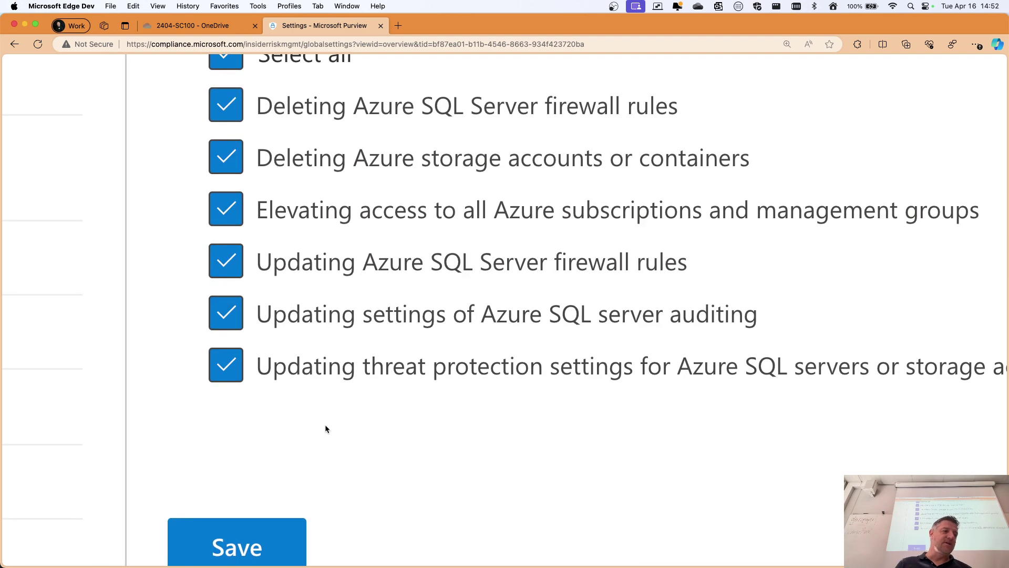
scroll(325, 429, down, 10)
click(401, 559)
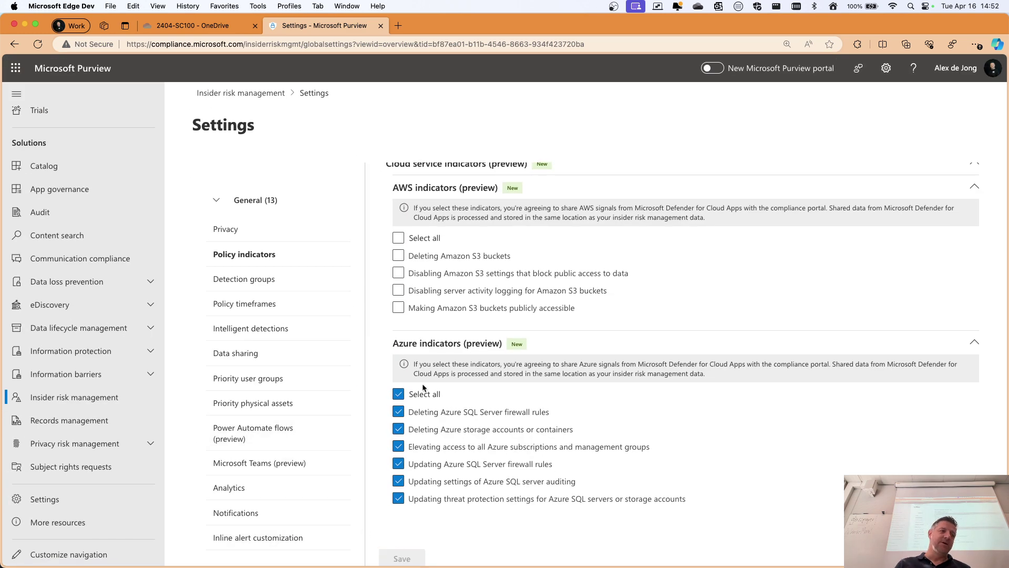
Return from the settings to Insider risk management and look at its alerts, users and cases
scroll(604, 312, up, 3)
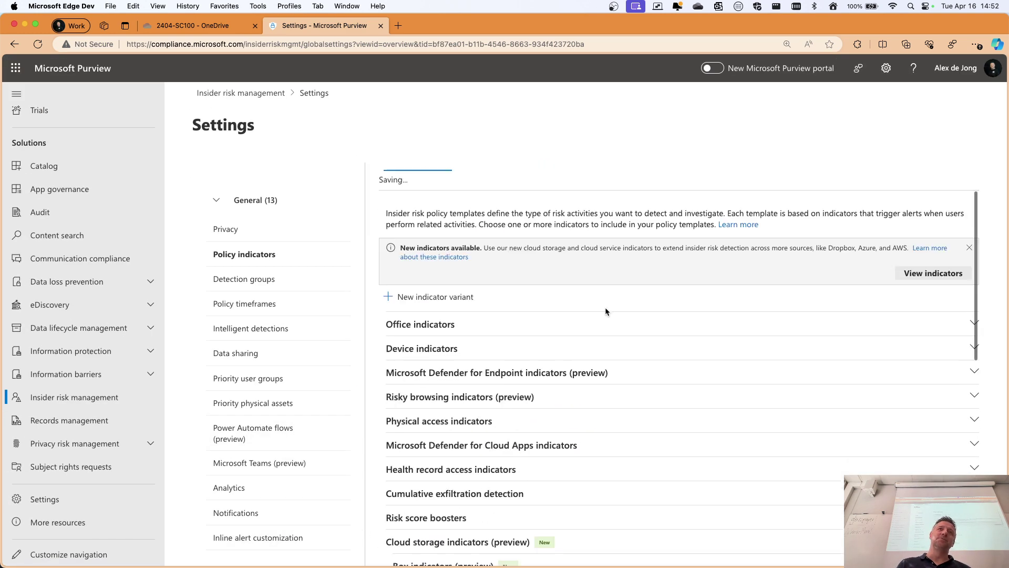
scroll(605, 309, up, 5)
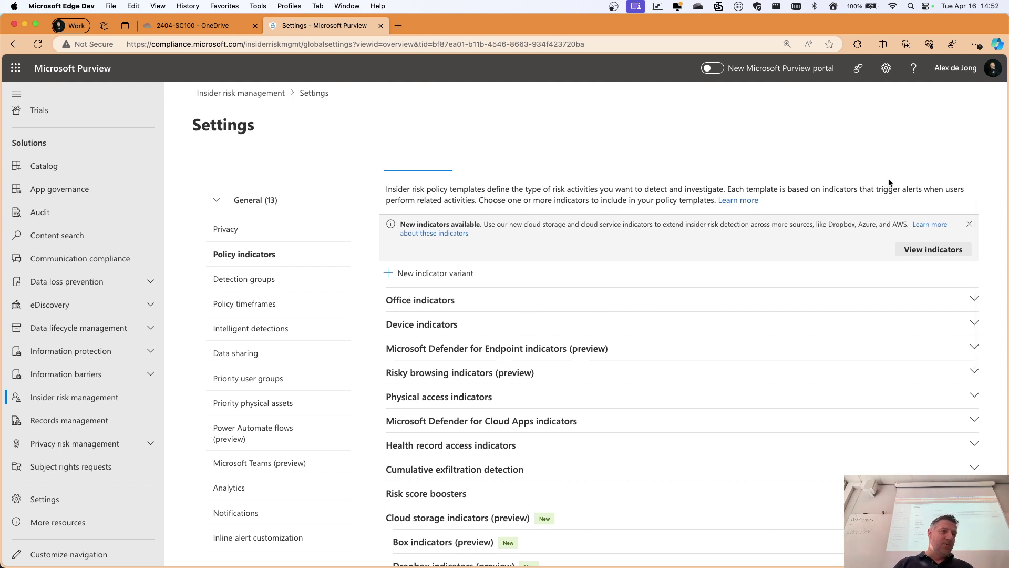
scroll(874, 168, up, 2)
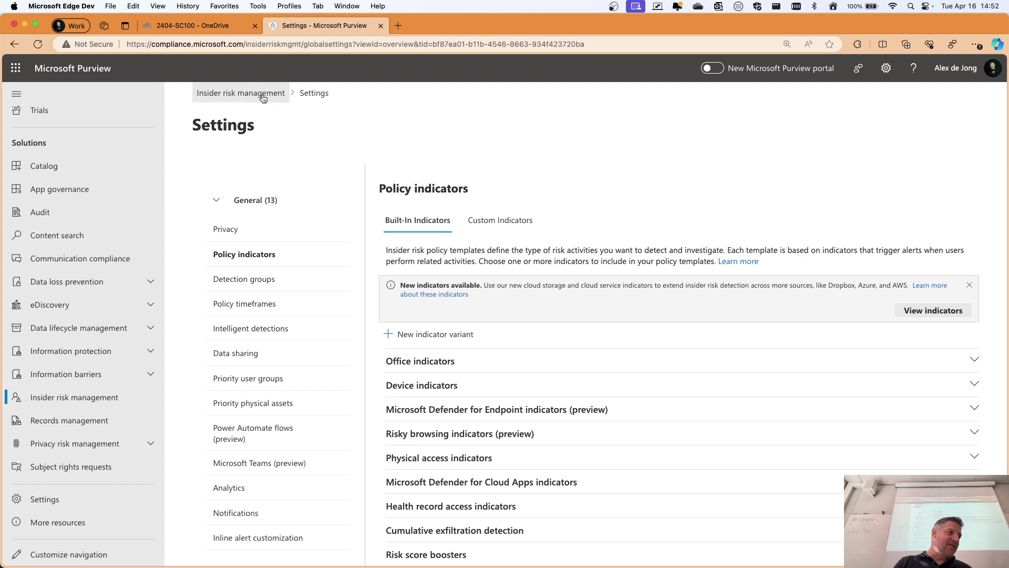
click(241, 93)
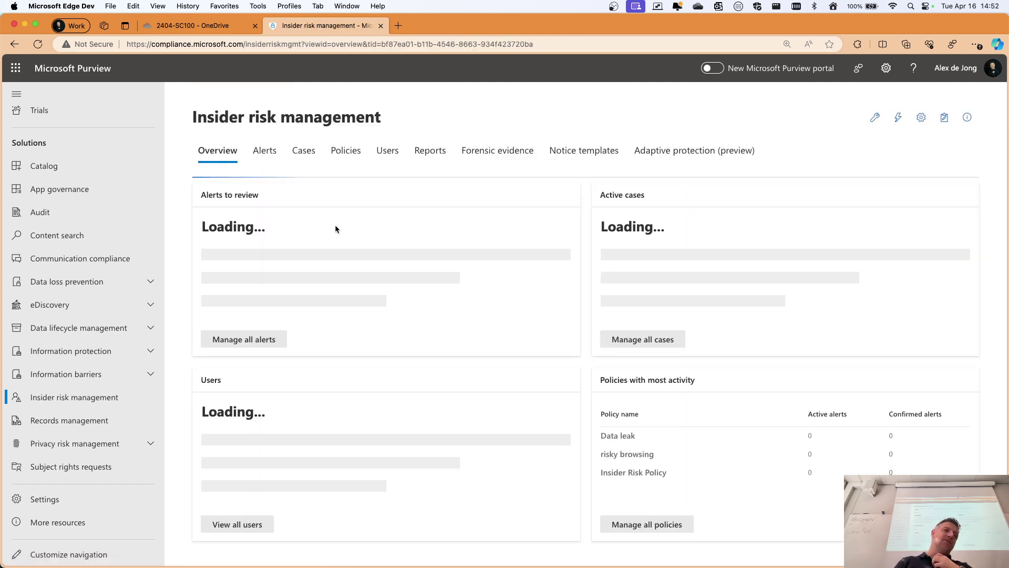
click(266, 151)
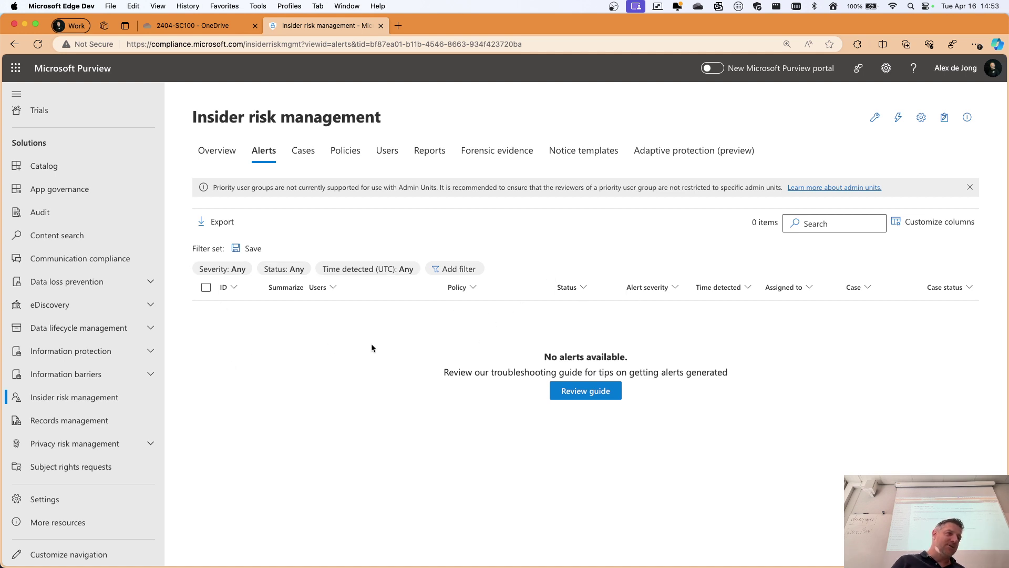
click(386, 150)
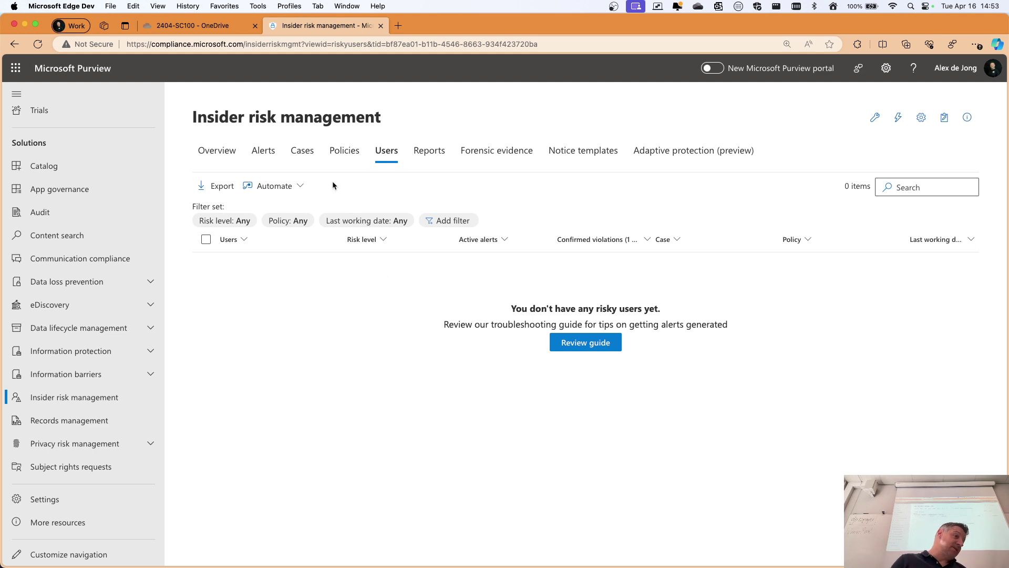
click(302, 151)
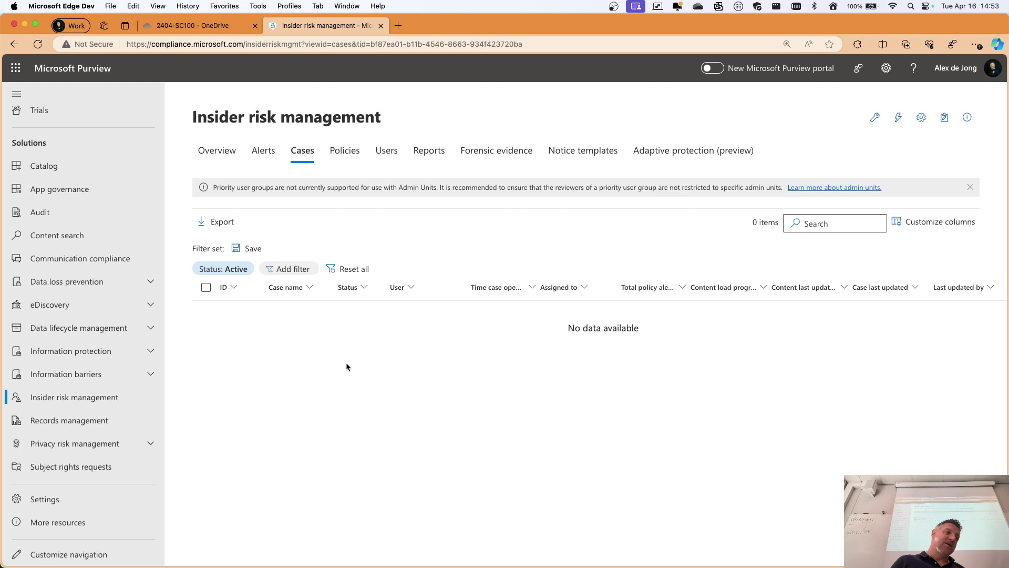
Look at the Forensic evidence dashboard and the notice templates, and return to the Insider risk management overview
click(505, 151)
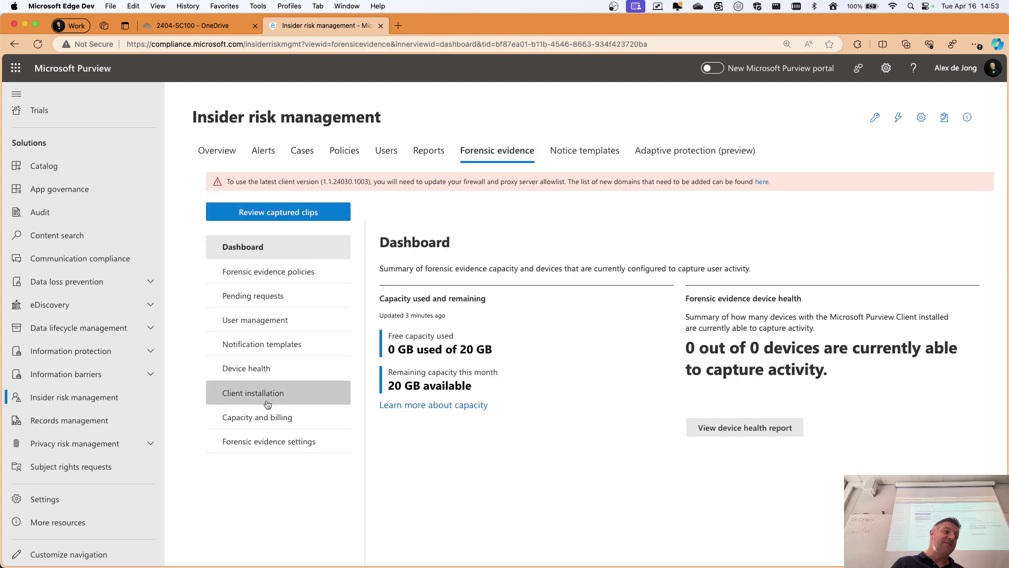
click(570, 152)
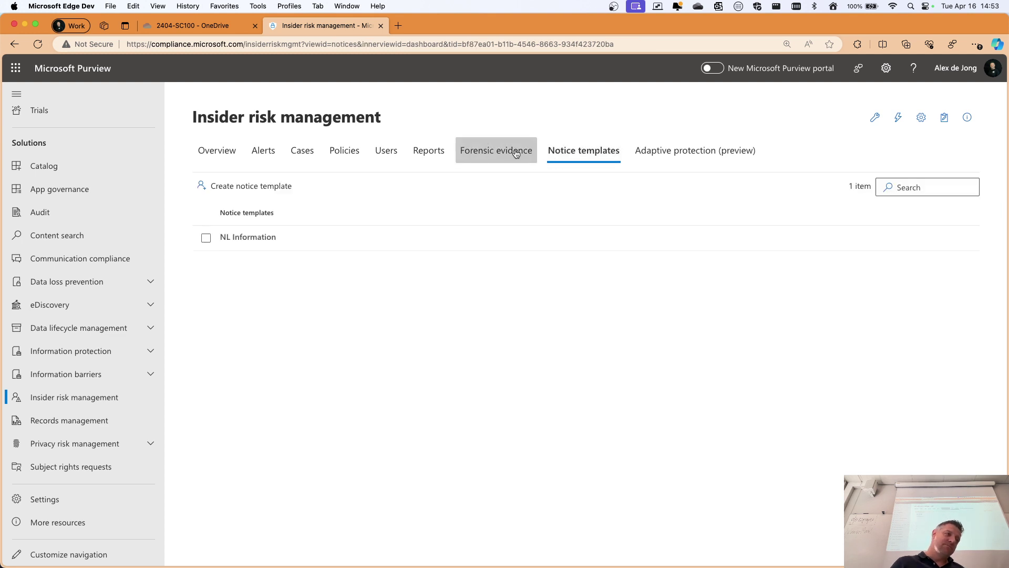
click(263, 151)
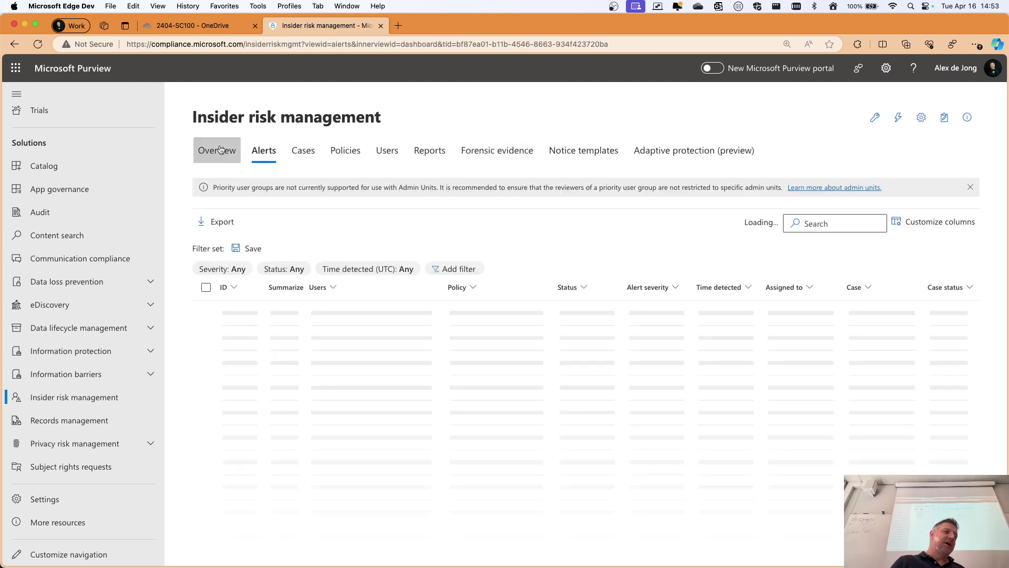
click(218, 151)
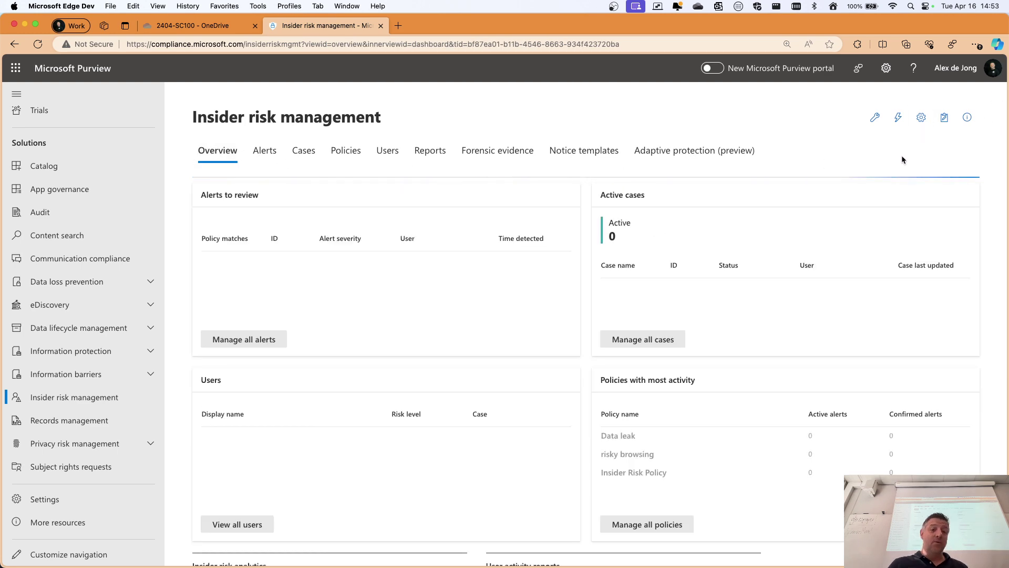
Switch to the whiteboard with the data protection and Purview compliance solutions diagram
key(ctrl+Up)
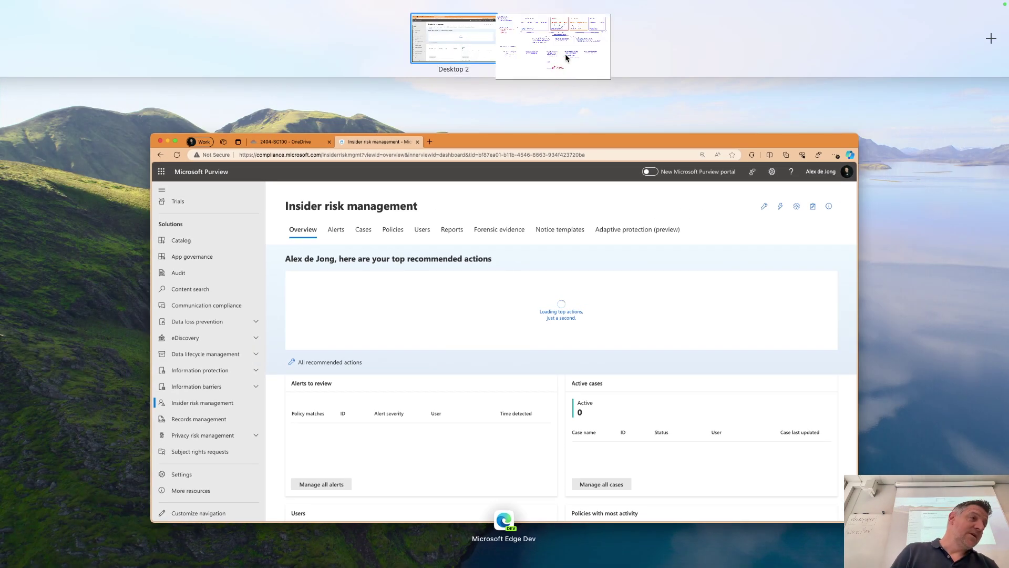
click(562, 51)
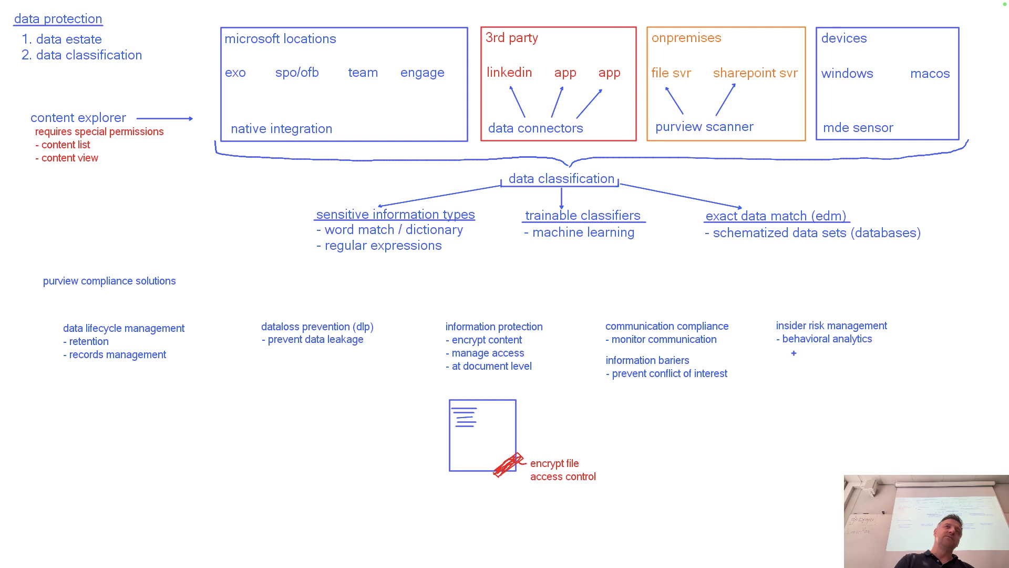
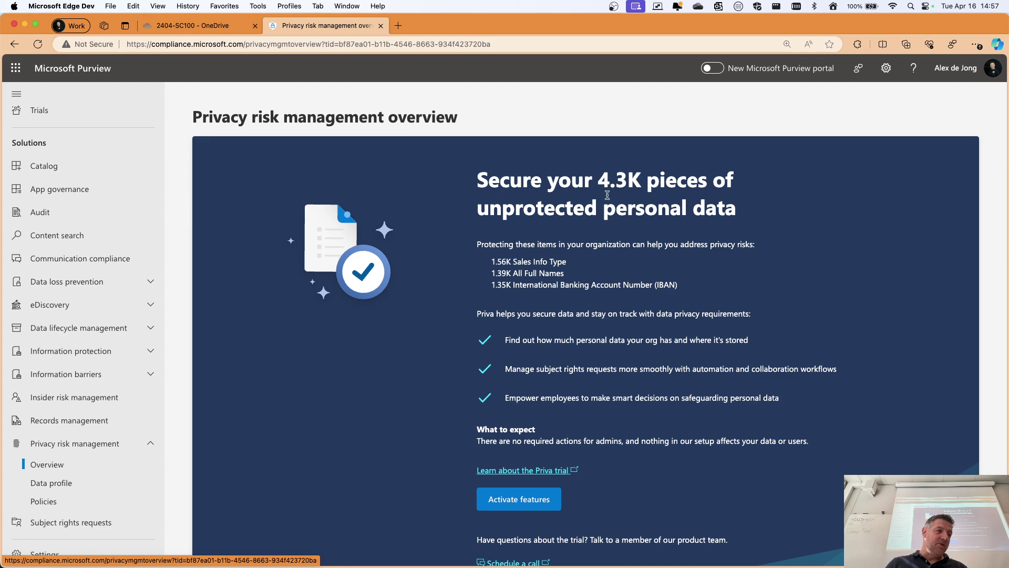
Read the Privacy risk management overview, covering the unprotected personal data, the Priva benefits and the trial information
scroll(645, 189, up, 5)
scroll(230, 295, down, 2)
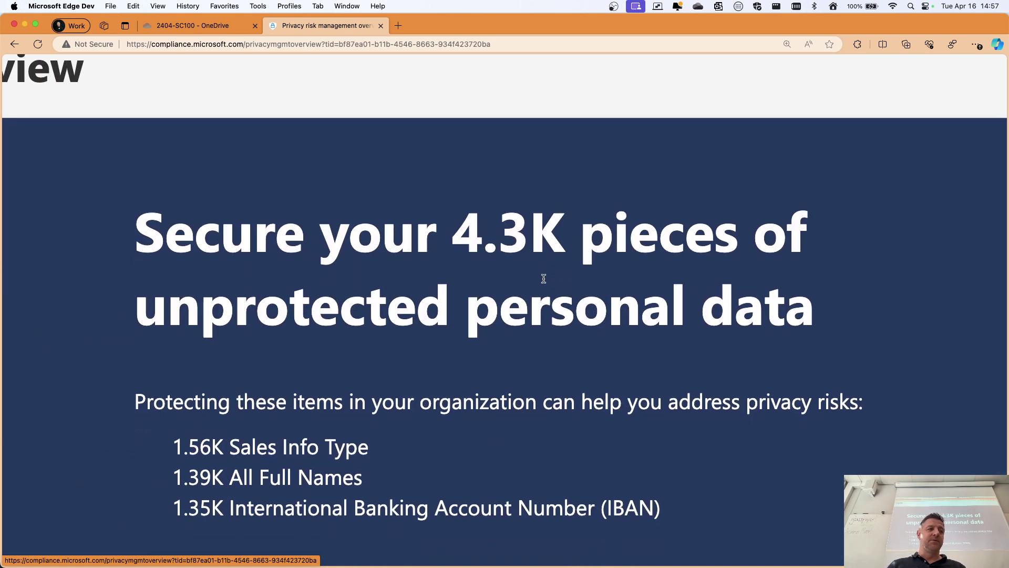
scroll(531, 284, down, 2)
scroll(524, 287, down, 4)
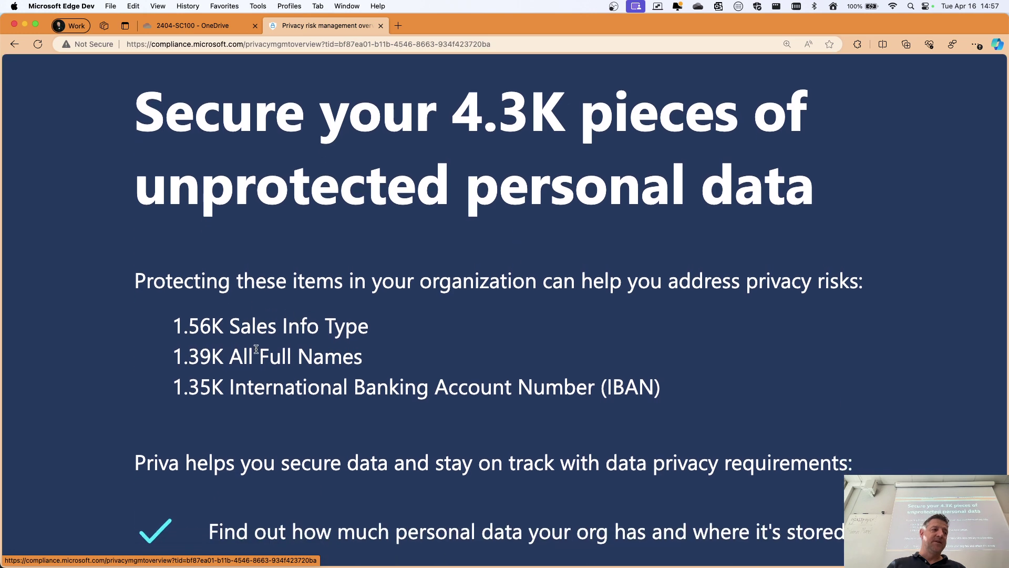
scroll(178, 330, down, 12)
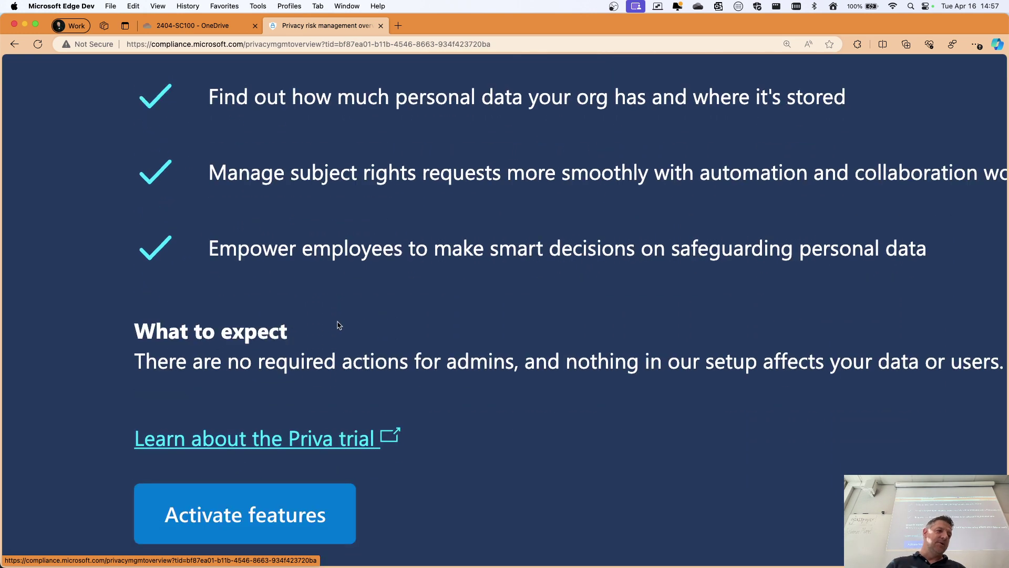
scroll(339, 325, down, 5)
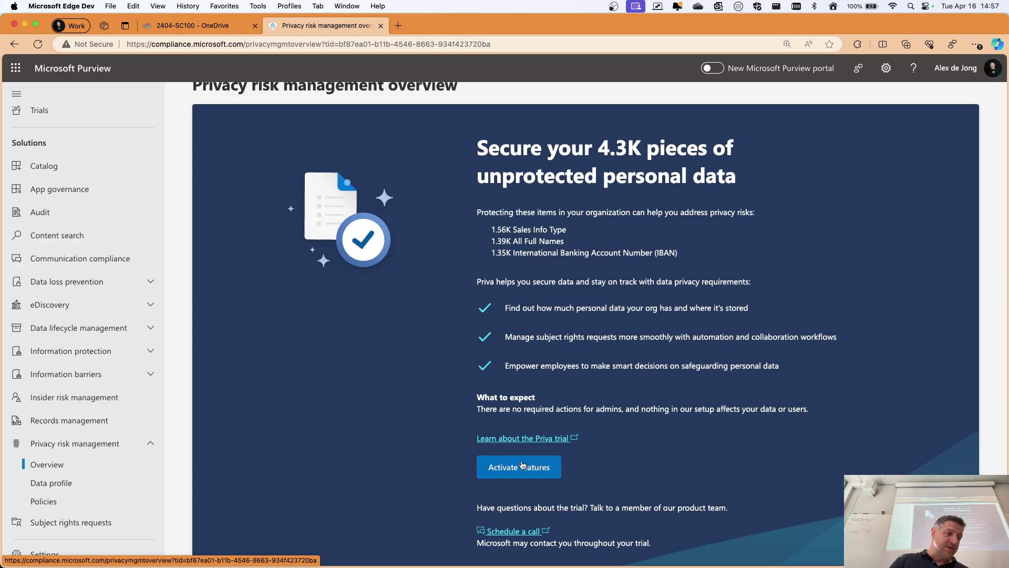
Look at the Data profile and Policies pages of Privacy risk management, and get started with Microsoft Priva from Subject rights requests
click(61, 484)
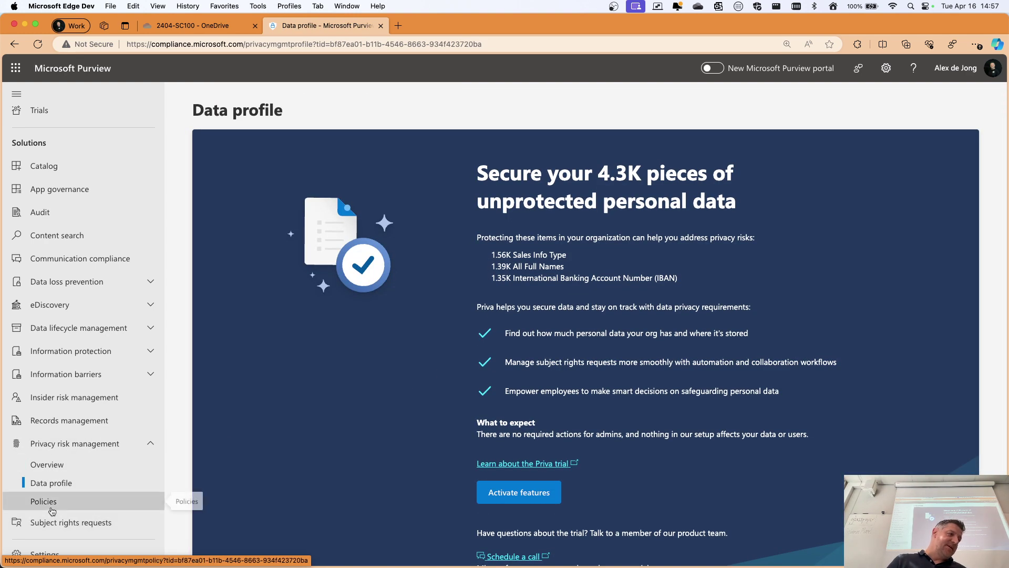
click(45, 501)
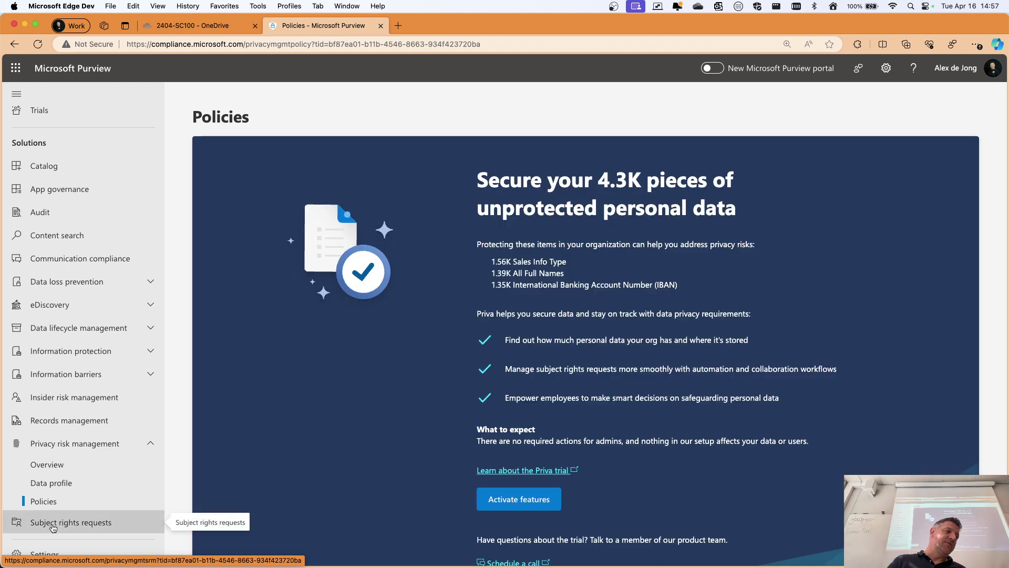
click(102, 516)
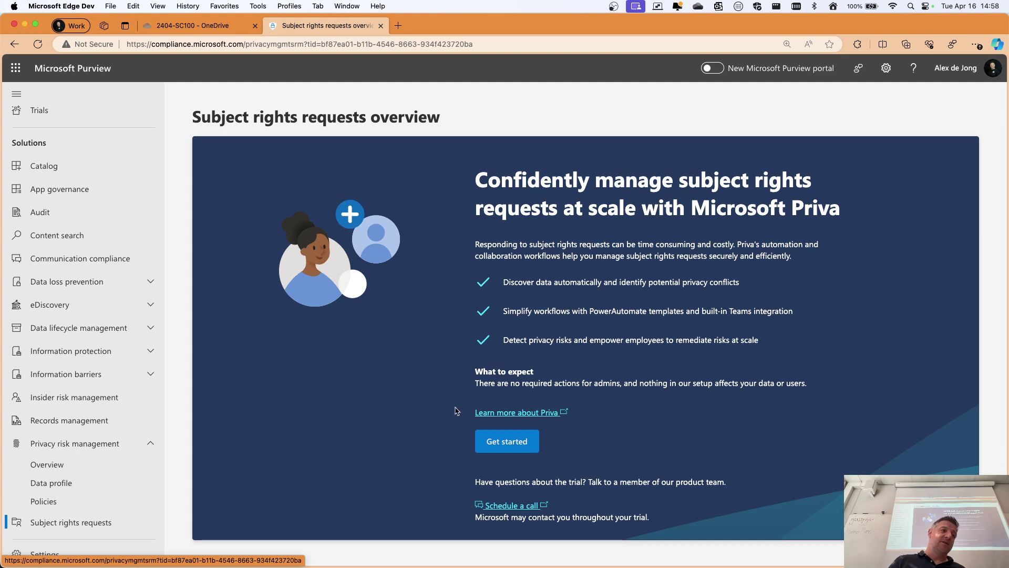
click(494, 443)
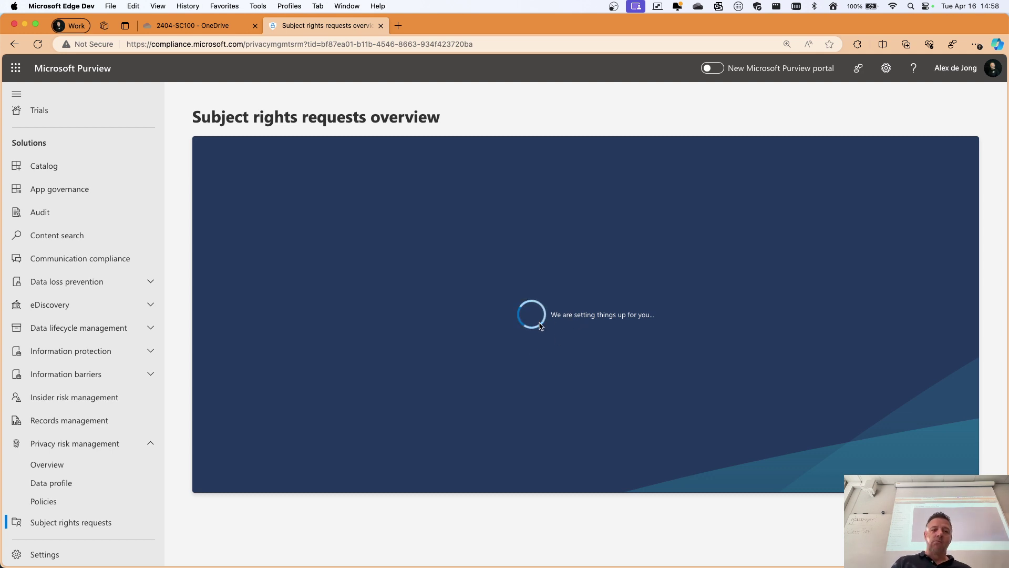
Switch to the whiteboard and add the note "in response of EU lawmakers" under priva, below personal privacy management
key(ctrl+Up)
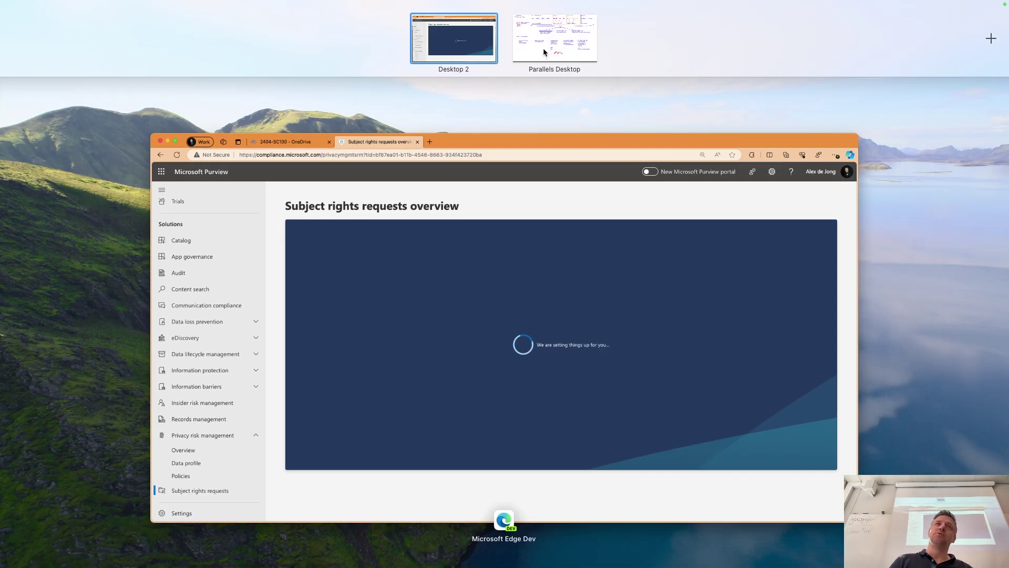
click(544, 33)
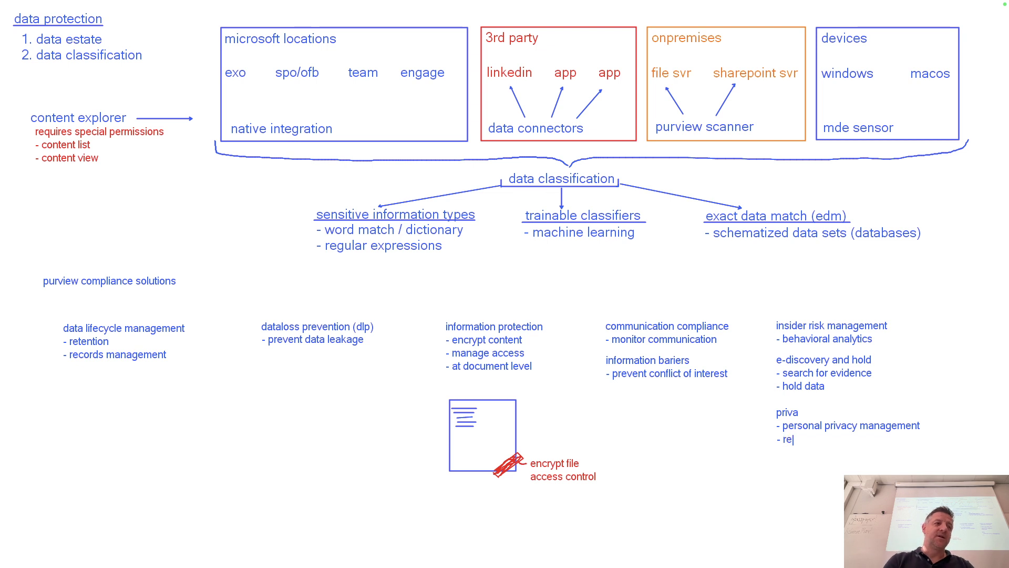
text(response of)
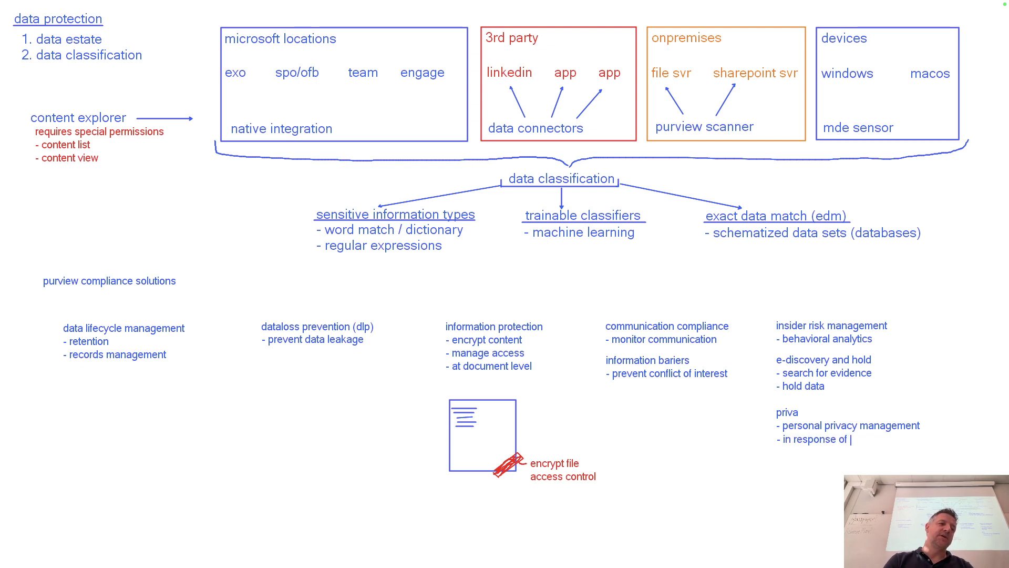
text( EU lawmakers)
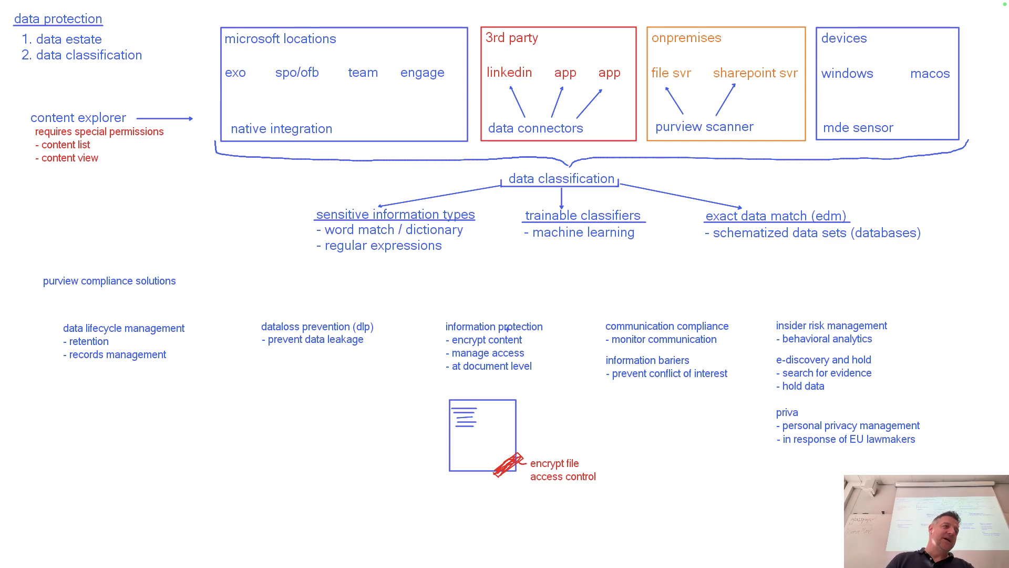
Return to the Purview portal, dismiss the Extend your Priva trial dialog and review the Privacy risk management overview cards
key(ctrl+Up)
click(467, 327)
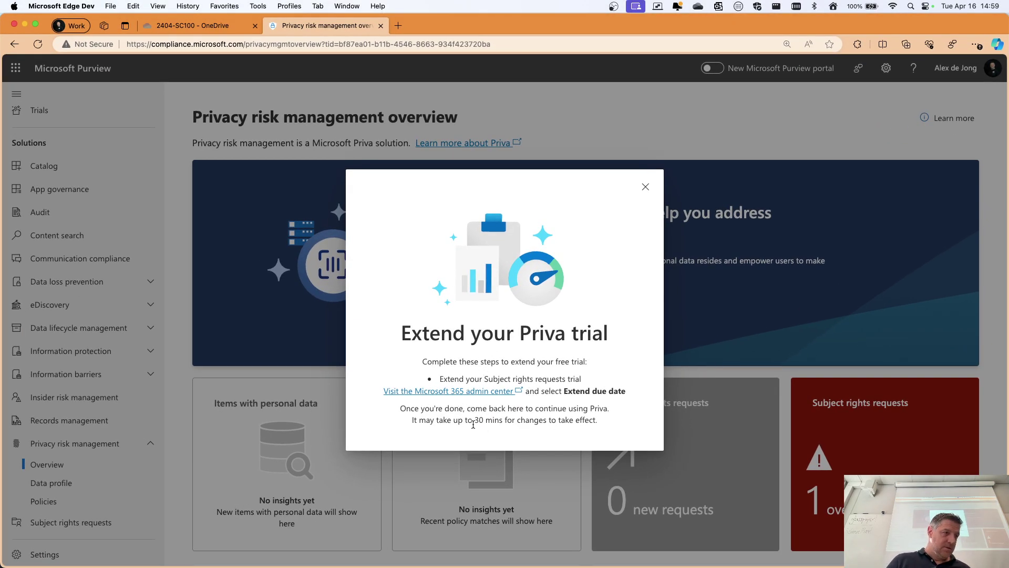
click(646, 187)
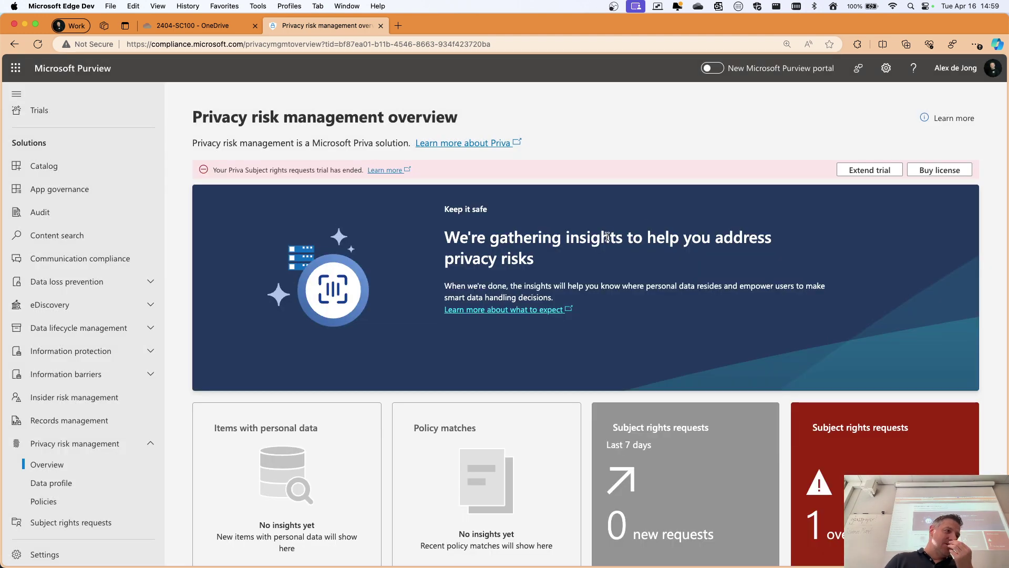
scroll(294, 189, down, 5)
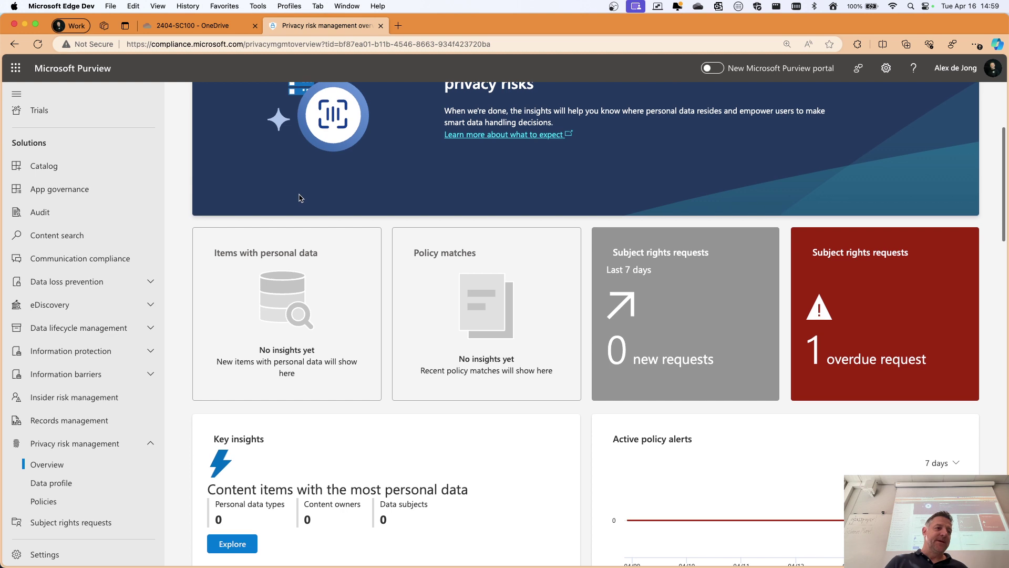
Finish viewing the Privacy risk management overview and open the active Access request in Subject rights requests
scroll(302, 199, down, 2)
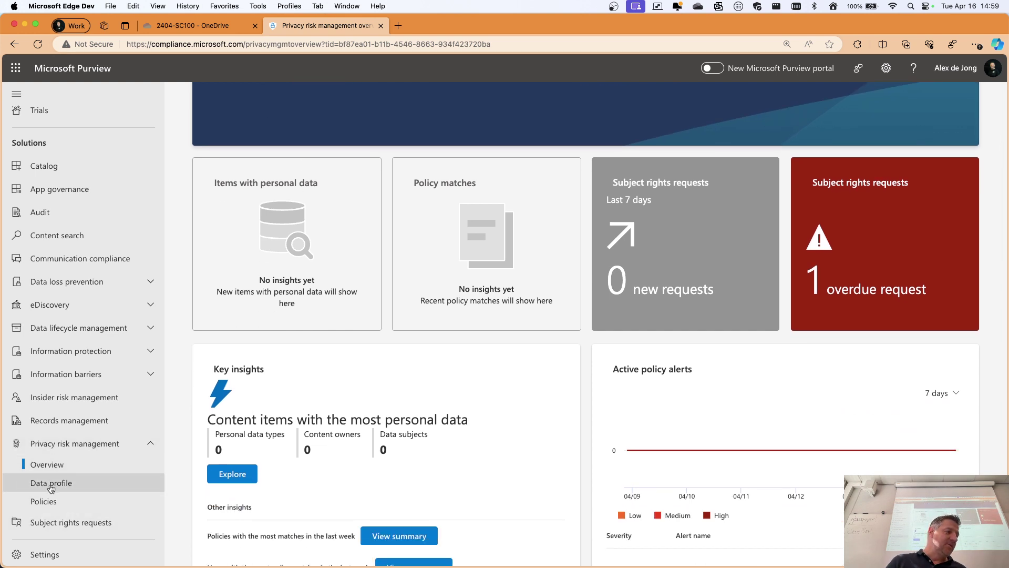
scroll(46, 523, down, 1)
click(46, 523)
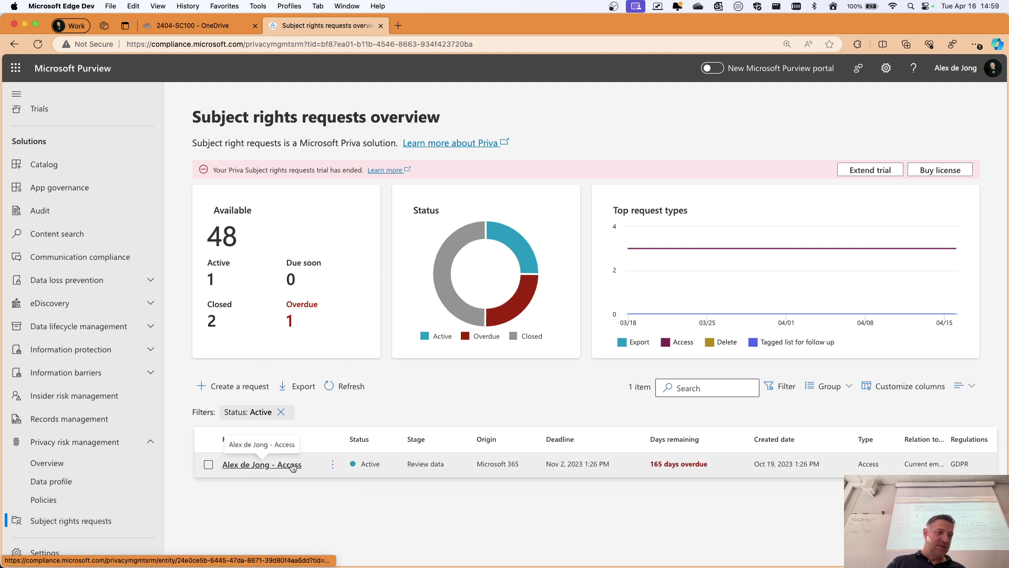
click(270, 464)
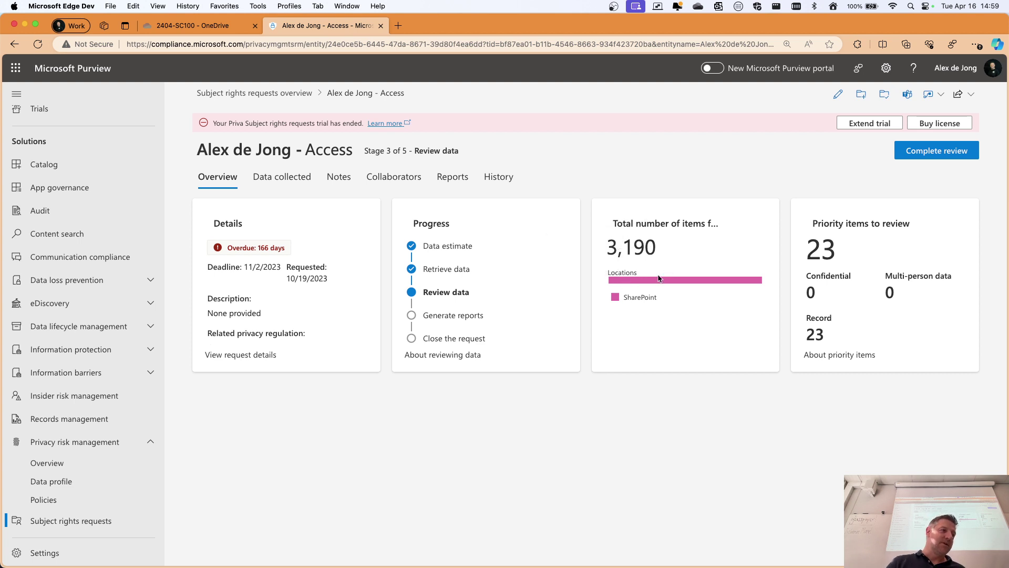
Browse the list of data collected for the Access request
click(292, 178)
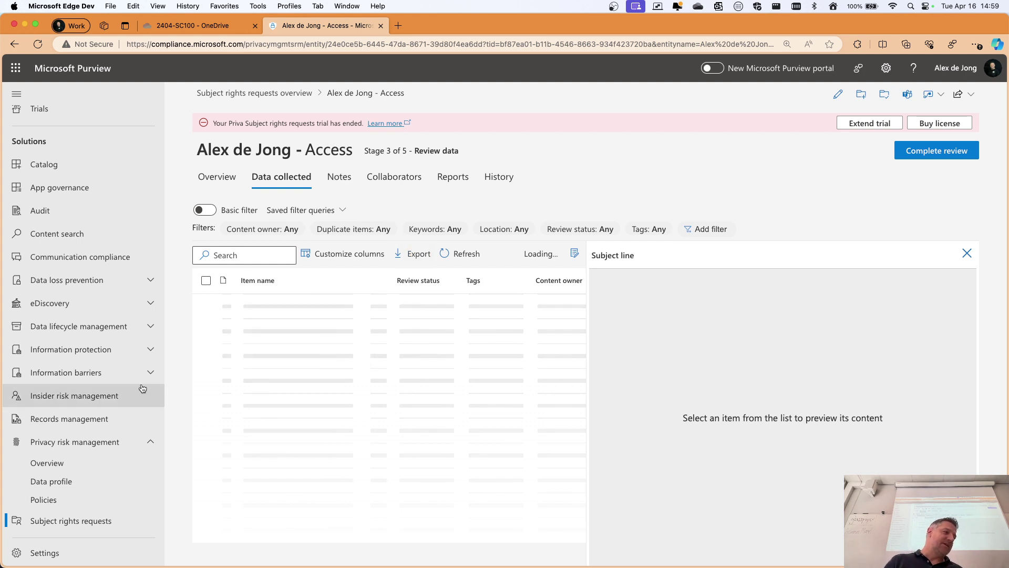
scroll(152, 389, down, 2)
scroll(341, 421, down, 1)
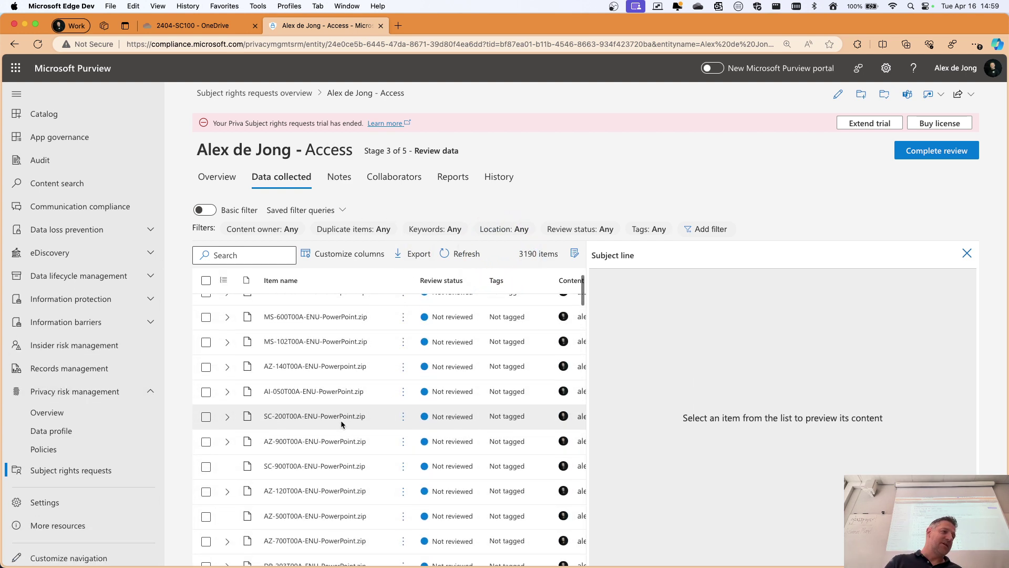
scroll(341, 422, down, 5)
scroll(339, 418, down, 10)
scroll(339, 412, down, 5)
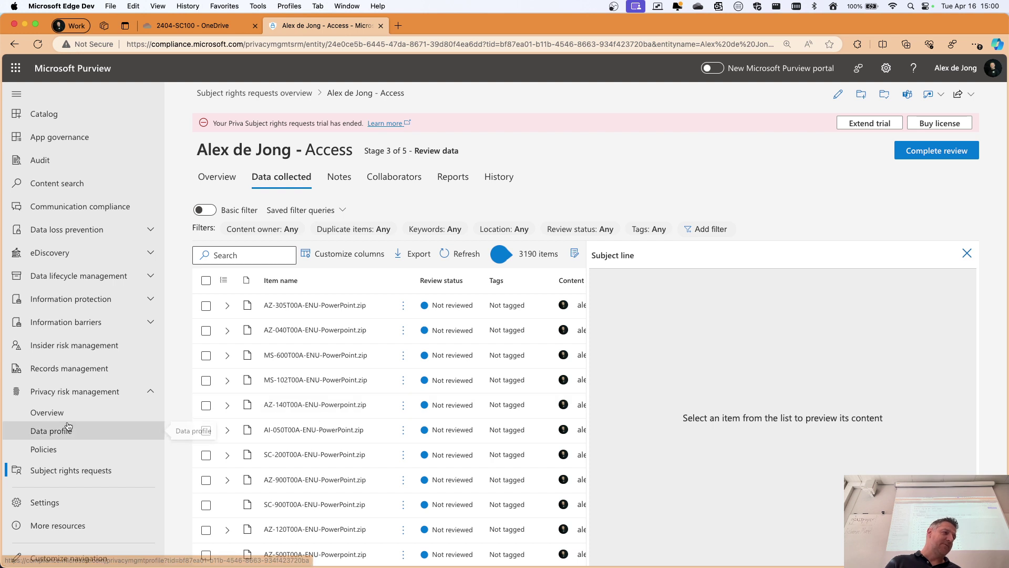
Open the compliance Settings and read the prerequisites and effects of co-authoring for files with sensitivity labels
scroll(74, 420, down, 1)
click(142, 388)
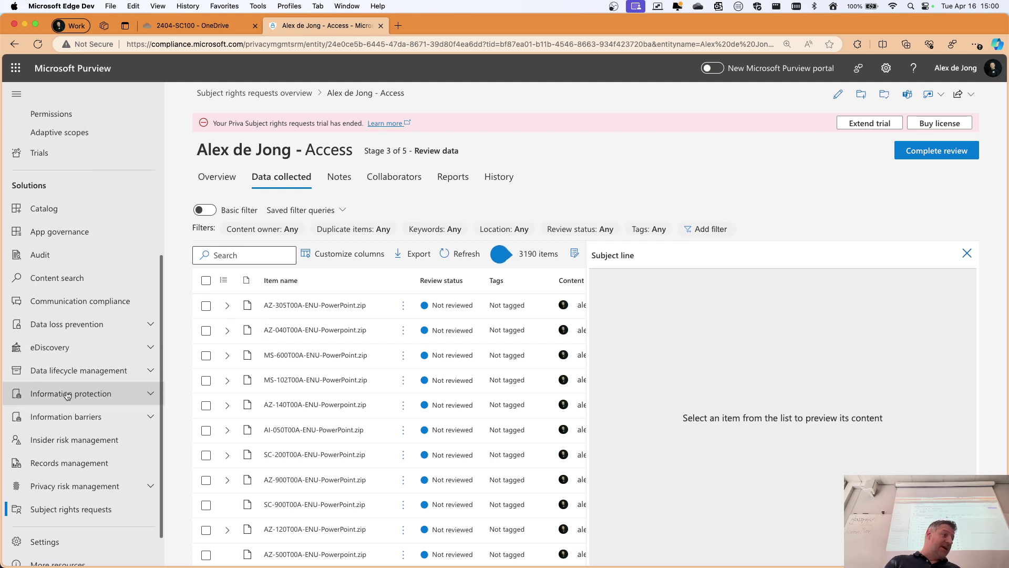
click(48, 501)
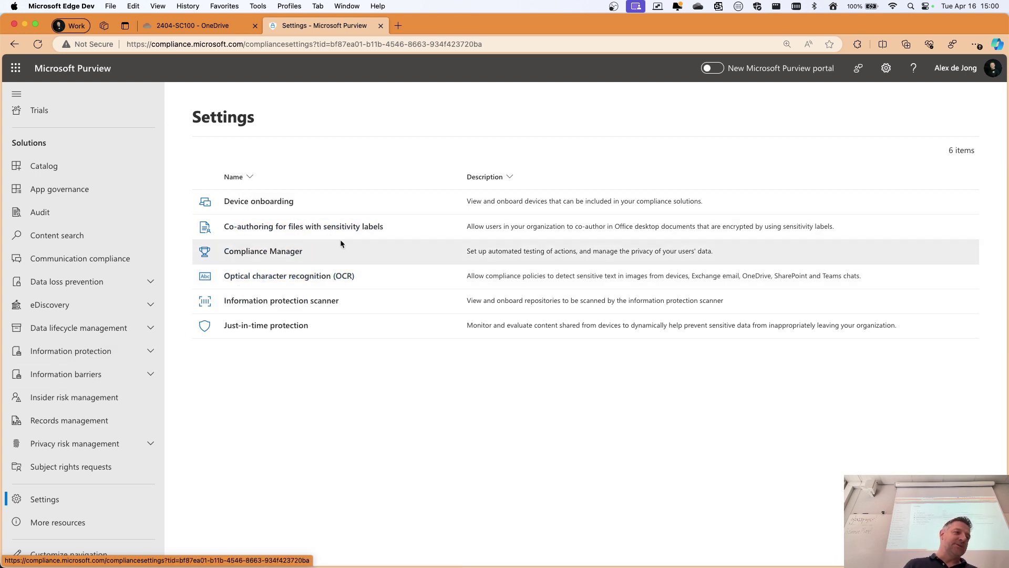
click(359, 227)
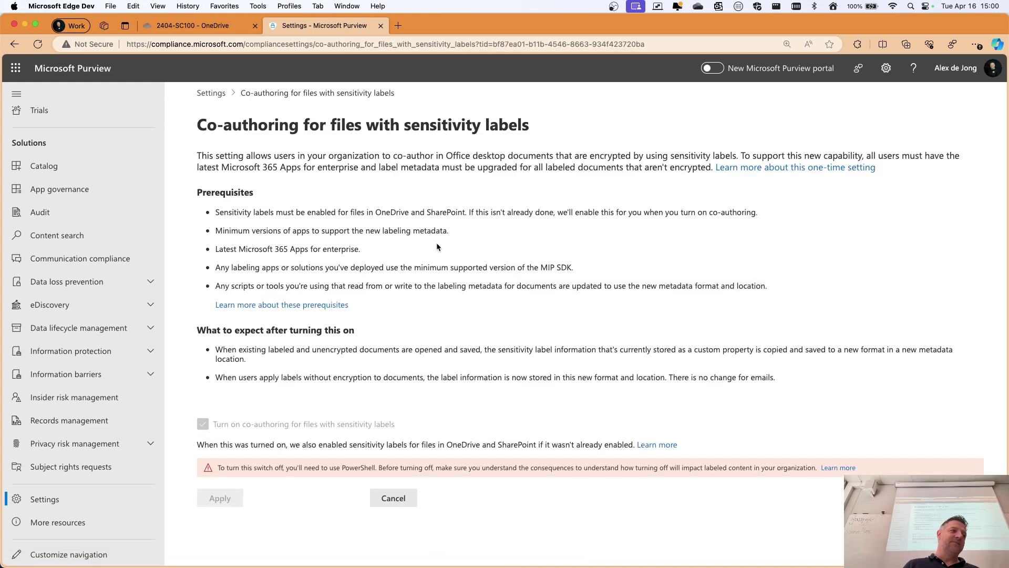
scroll(431, 261, down, 2)
scroll(415, 250, up, 2)
scroll(416, 255, down, 2)
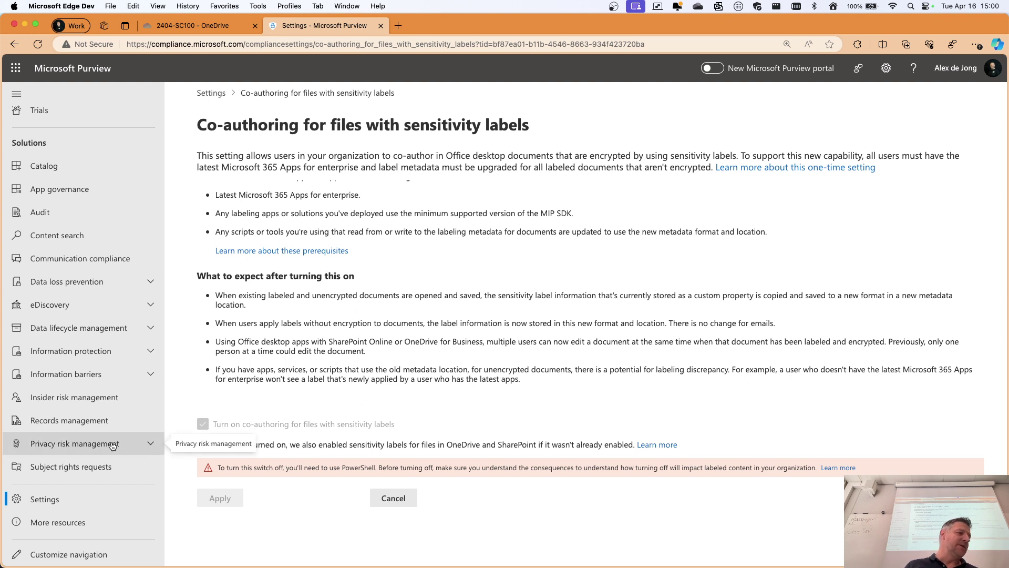
Open Compliance Manager and look at the overall compliance score and key improvement actions
scroll(68, 504, up, 5)
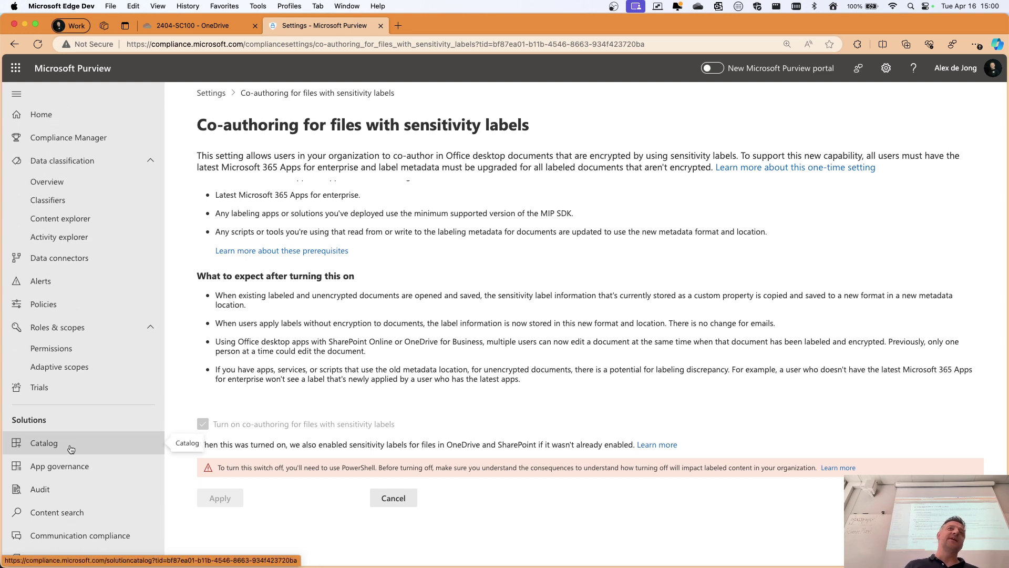
scroll(87, 444, up, 1)
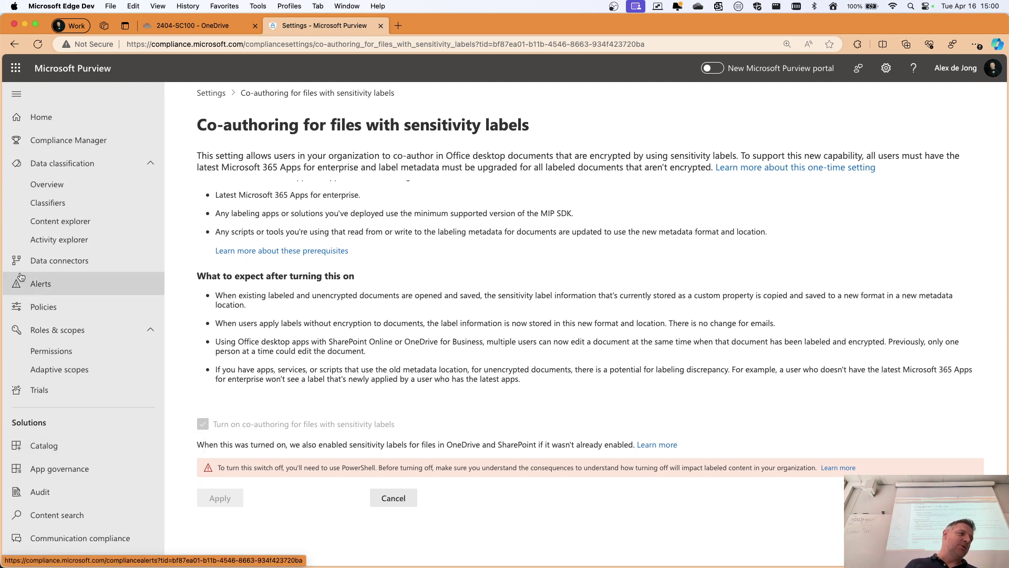
click(73, 143)
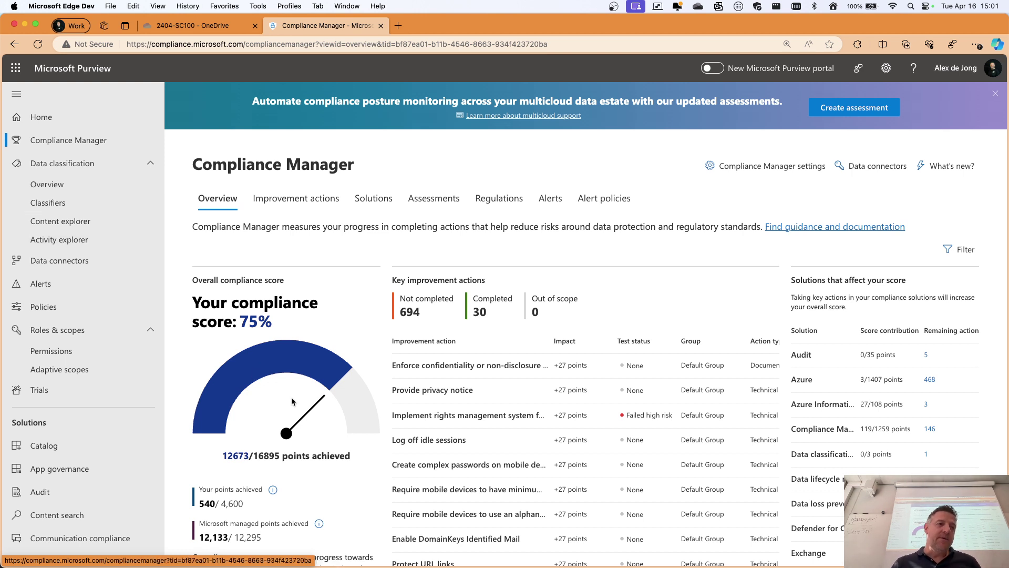
scroll(321, 401, down, 1)
scroll(320, 400, up, 1)
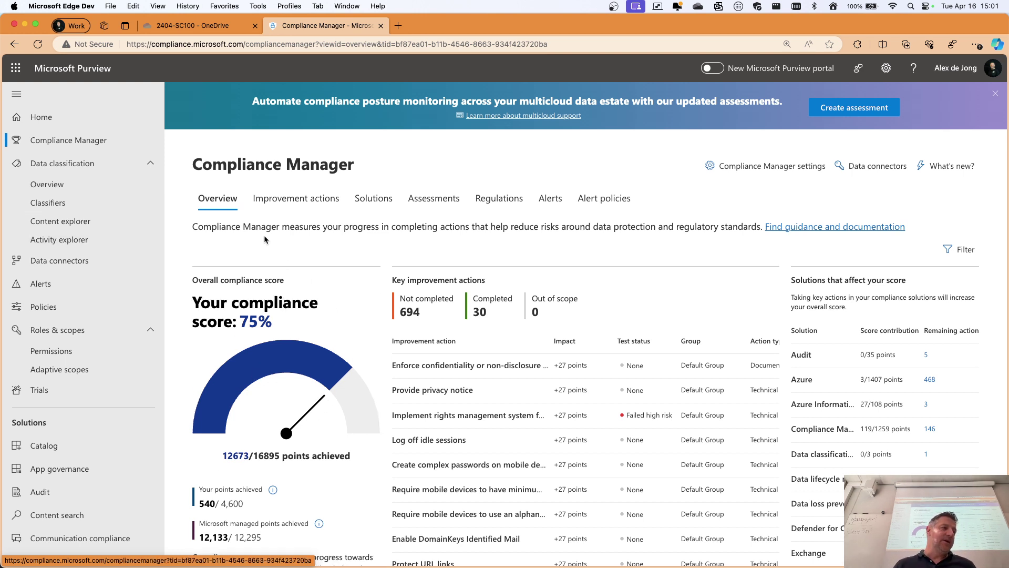
Open the Compliance Manager assessments and examine the status and progress of each listed assessment up close
click(415, 200)
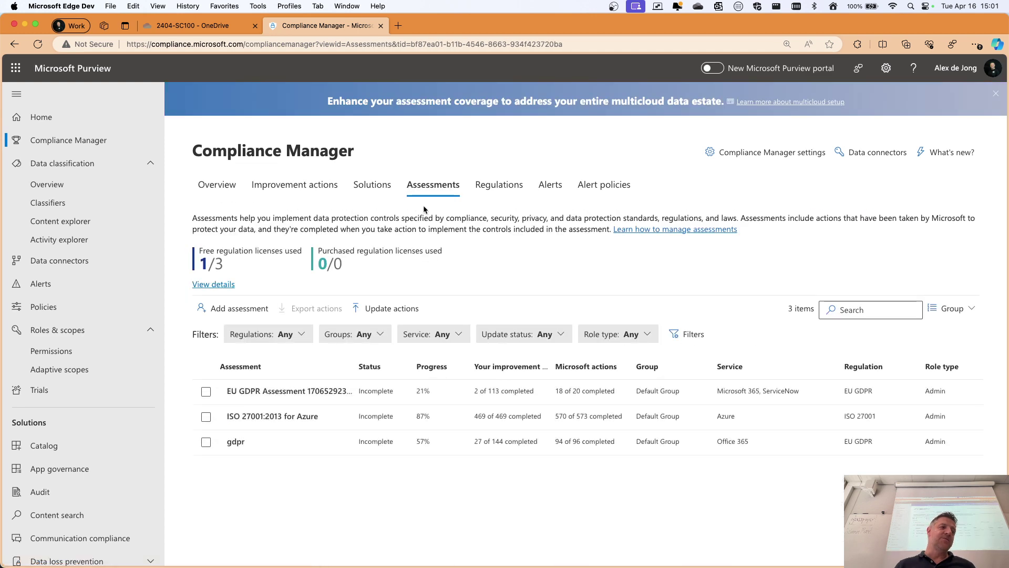
scroll(330, 446, up, 5)
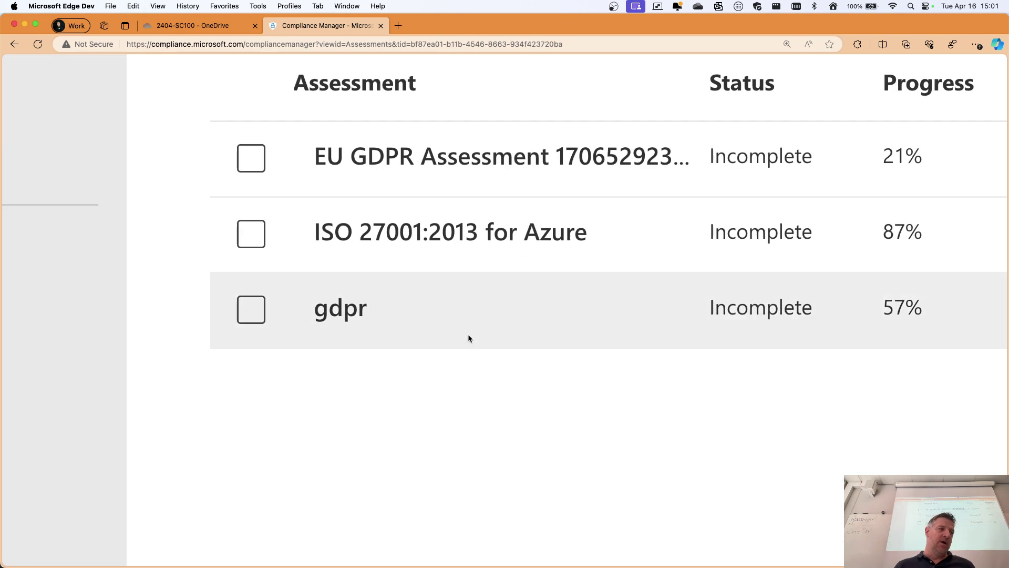
scroll(458, 334, up, 3)
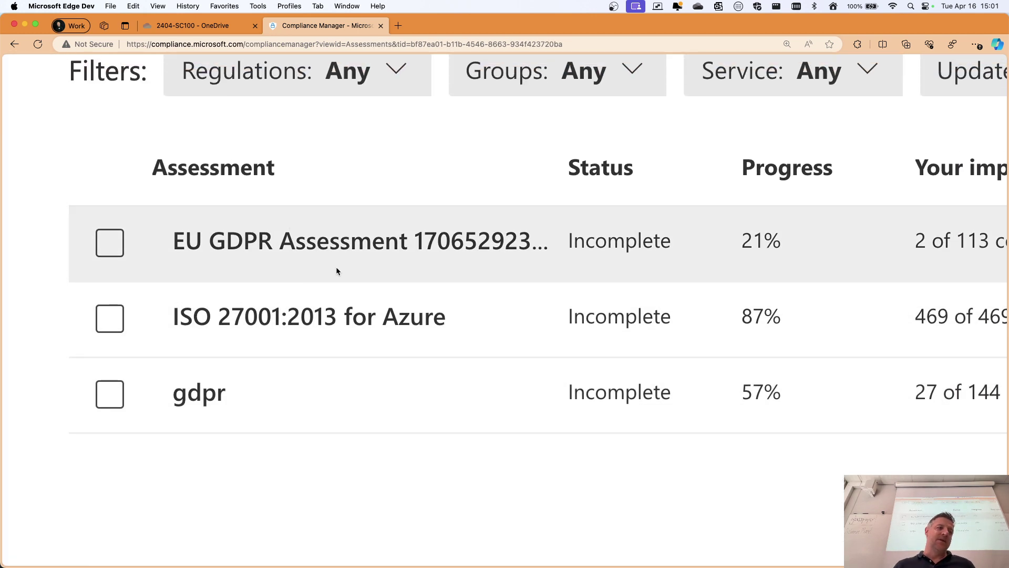
scroll(336, 270, right, 2)
scroll(284, 254, right, 1)
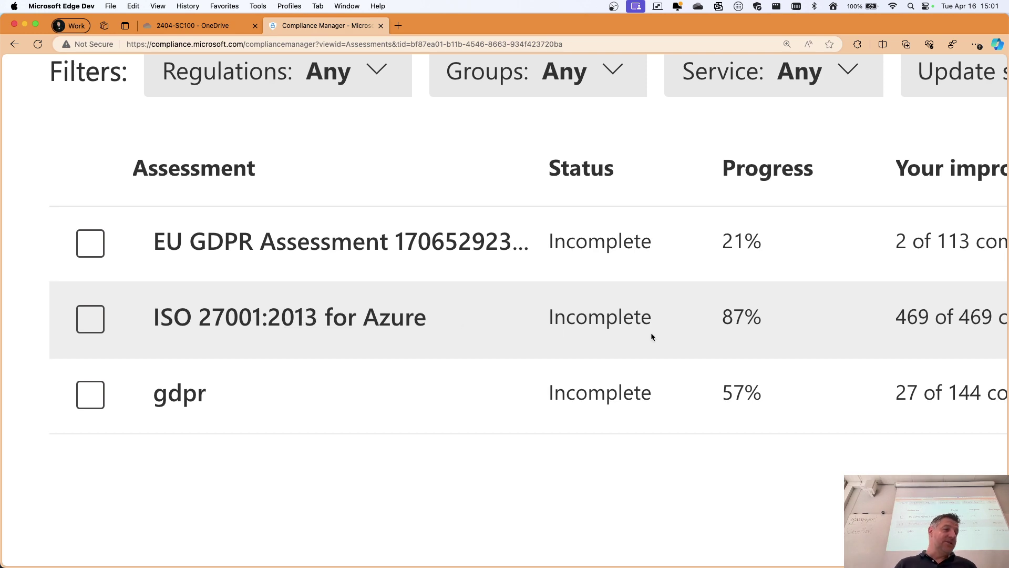
scroll(764, 312, down, 5)
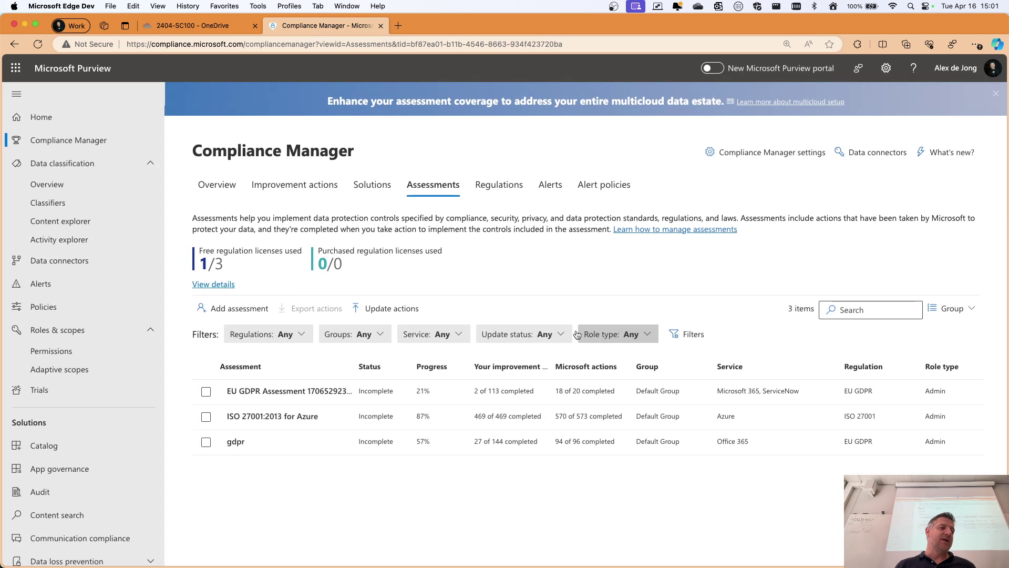
Open the ISO 27001:2013 for Azure assessment and browse the improvement actions managed by the organization
click(264, 416)
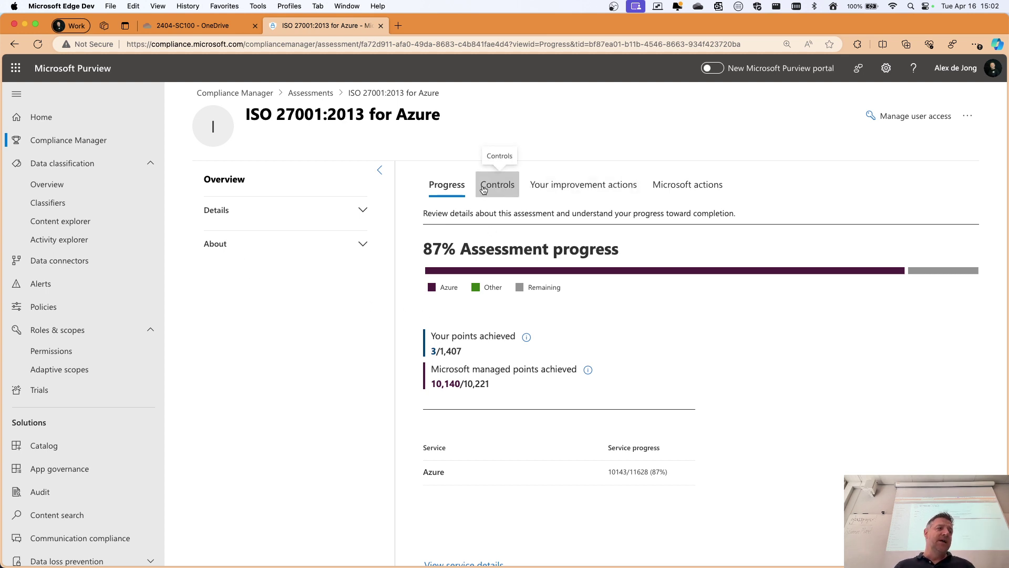
click(557, 189)
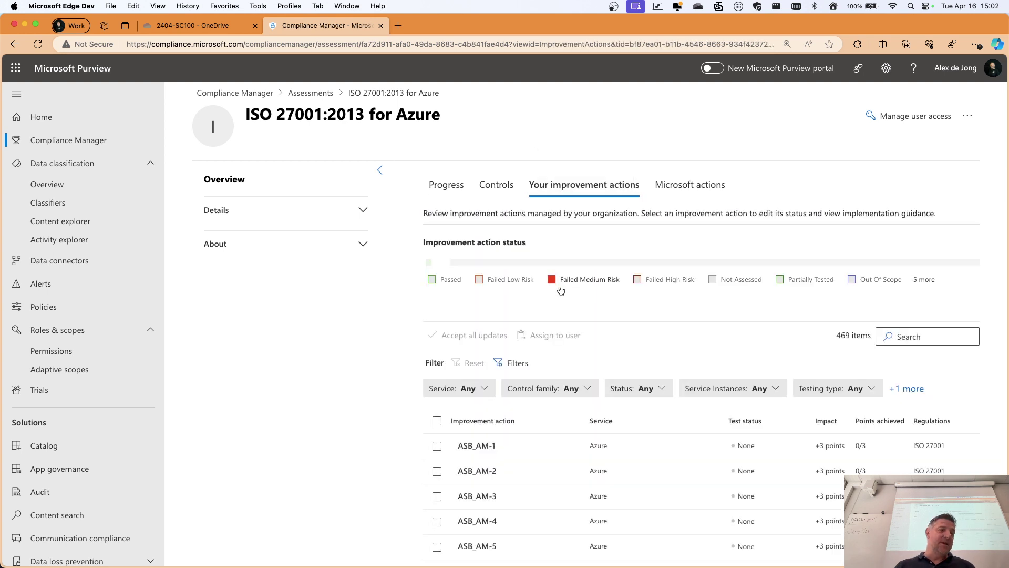
scroll(561, 290, down, 3)
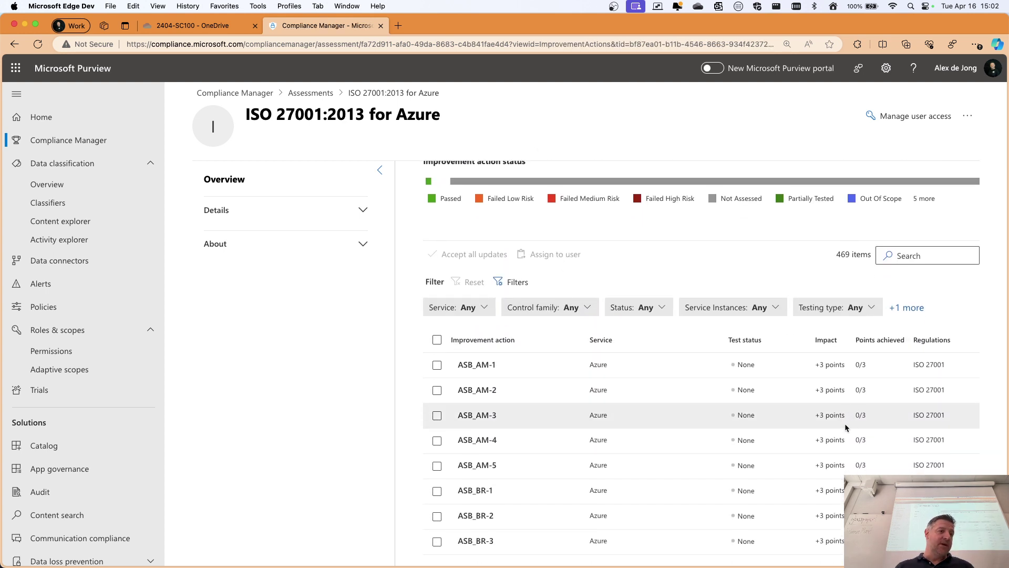
scroll(863, 415, up, 3)
scroll(742, 388, down, 10)
scroll(490, 247, down, 10)
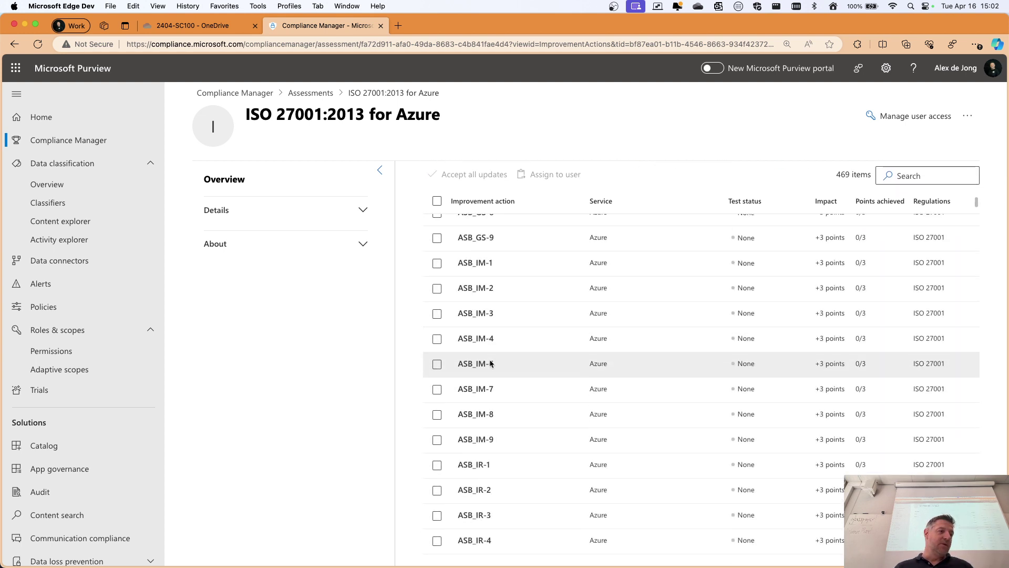
Open improvement action ASB_IM-4, read its implementation details and view the options for adding evidence
click(484, 340)
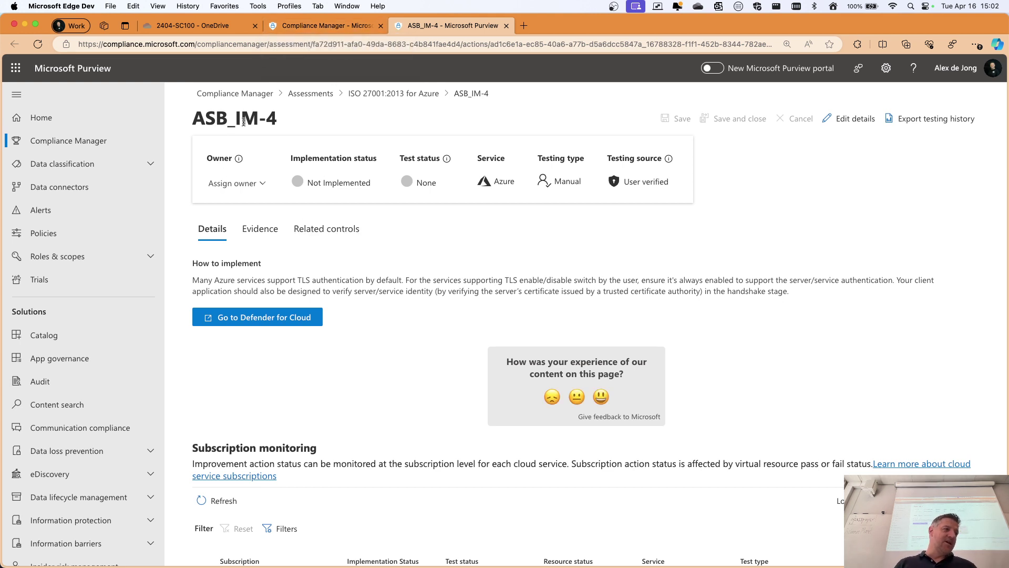
scroll(297, 276, down, 1)
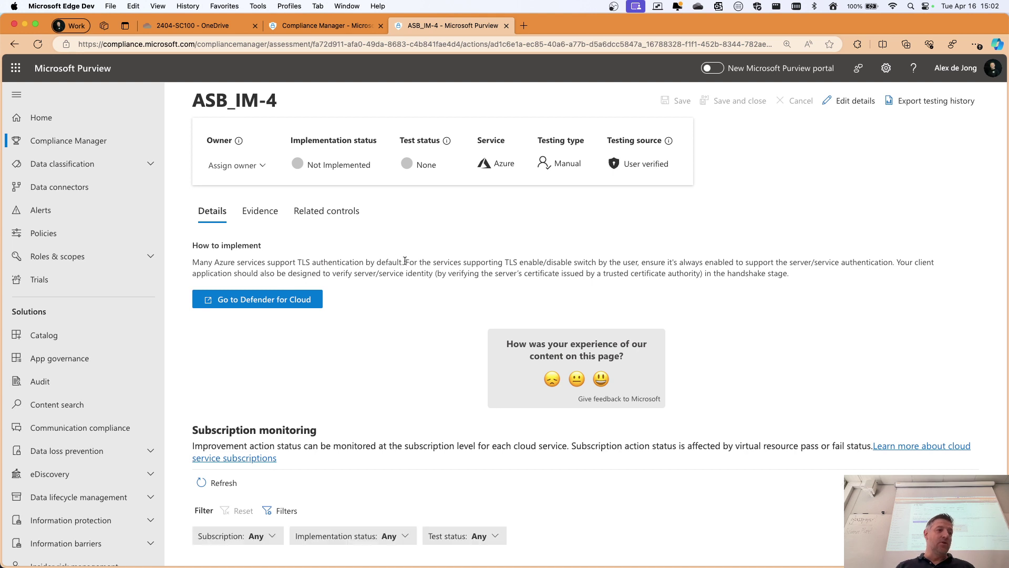
scroll(512, 269, down, 4)
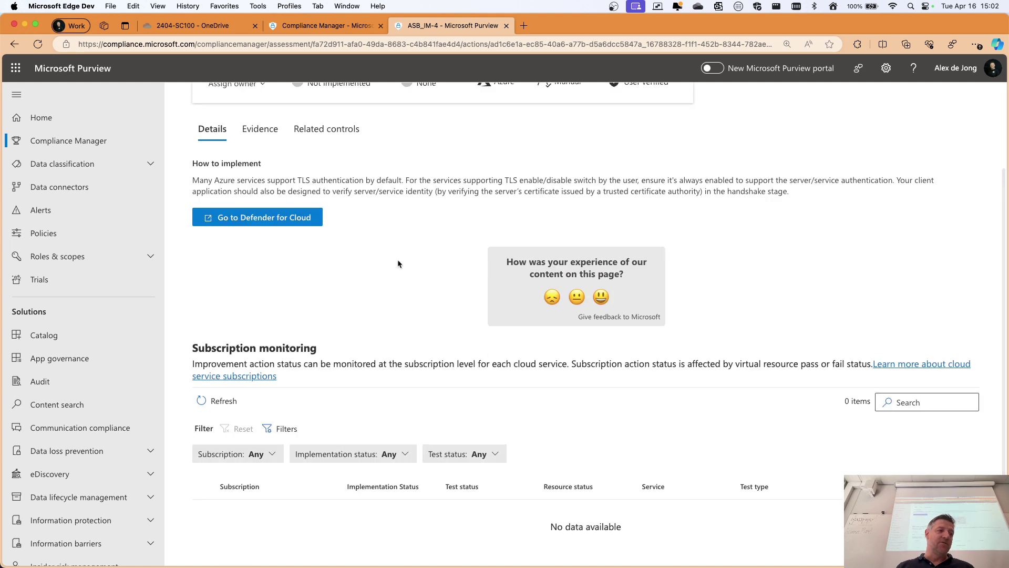
scroll(402, 262, up, 5)
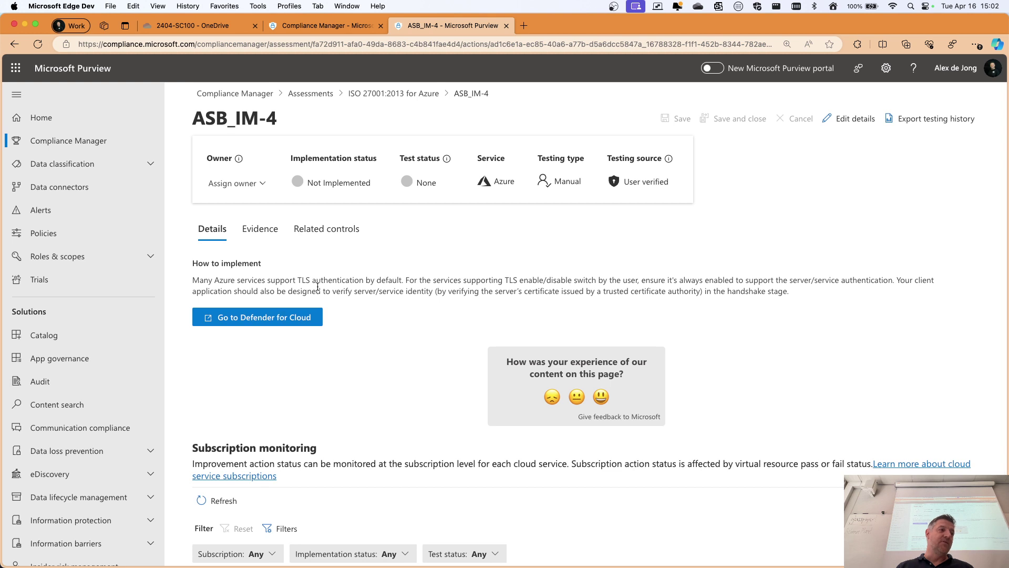
click(260, 229)
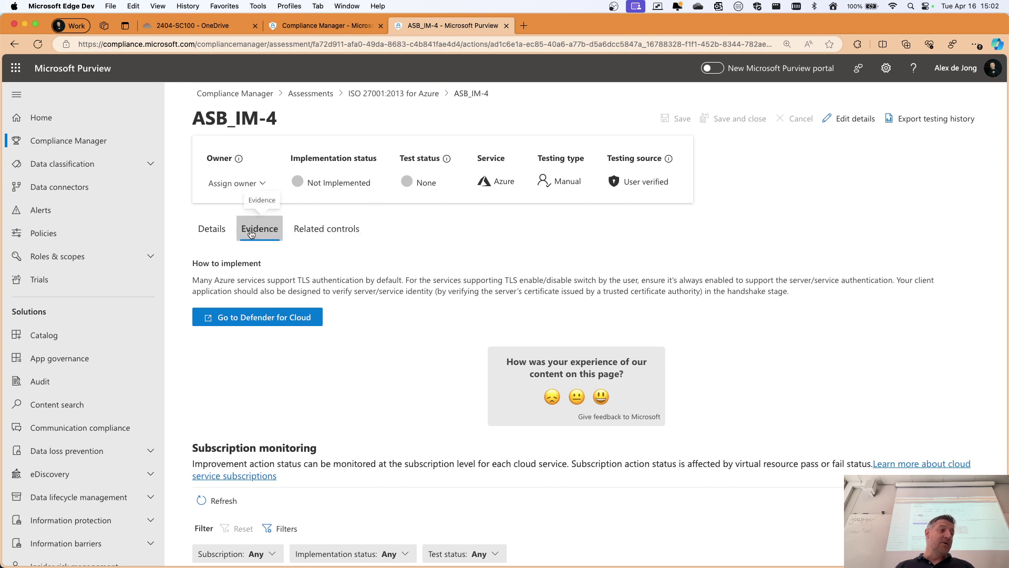
click(265, 295)
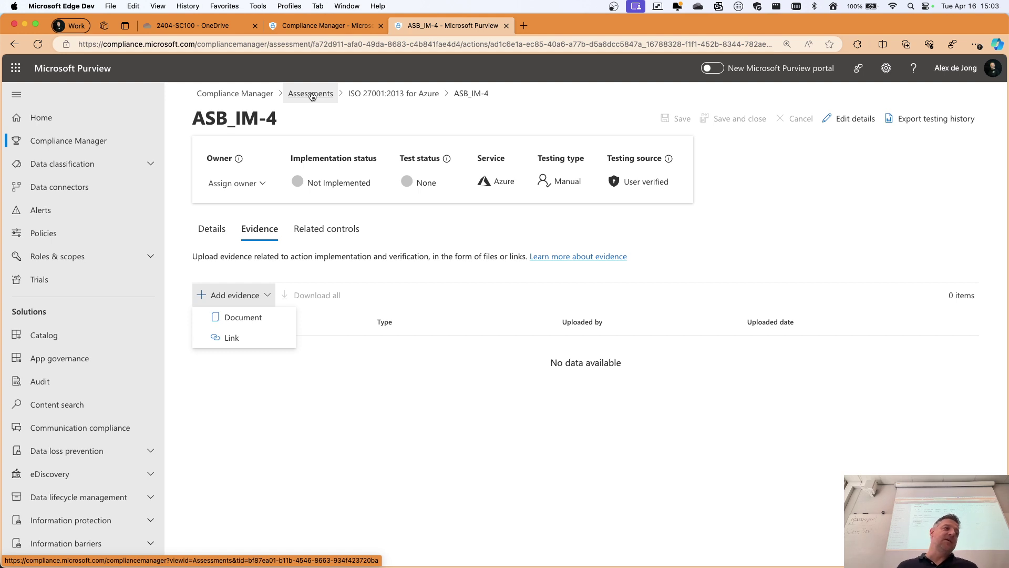
Return to the Compliance Manager overview, review the score and solutions affecting it, and open the overall improvement actions
click(311, 94)
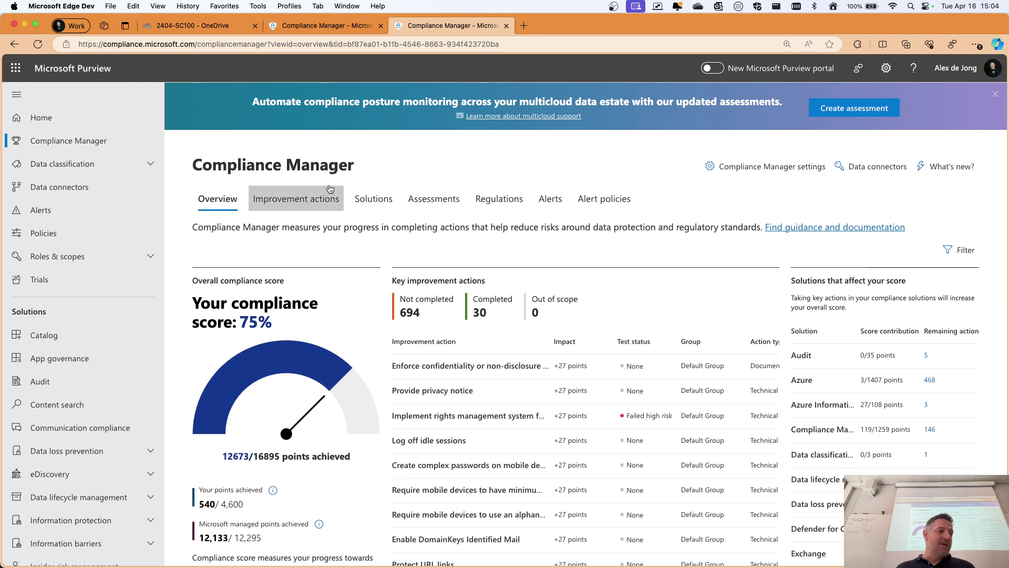
scroll(419, 357, down, 1)
scroll(419, 358, down, 2)
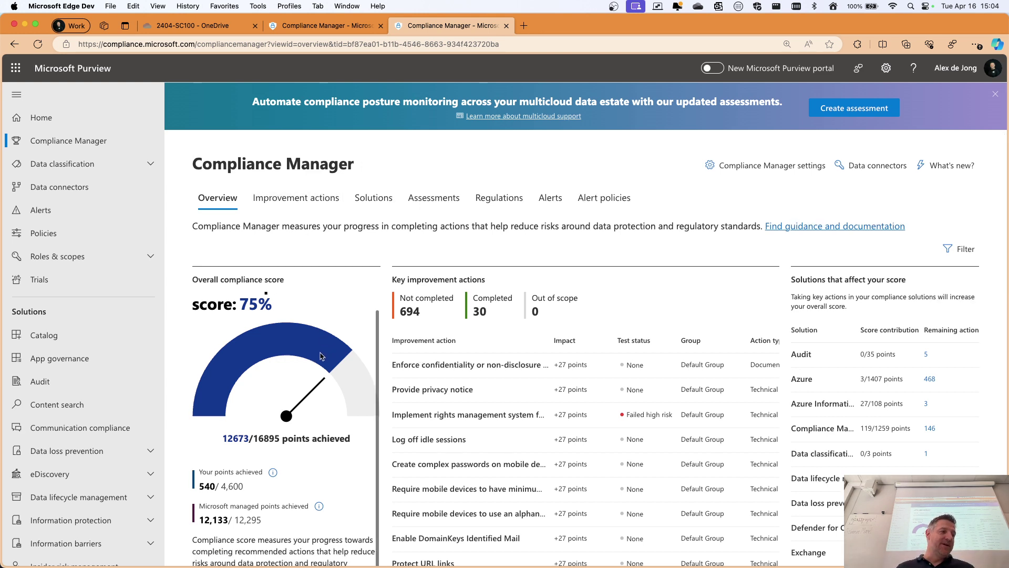
scroll(479, 389, down, 2)
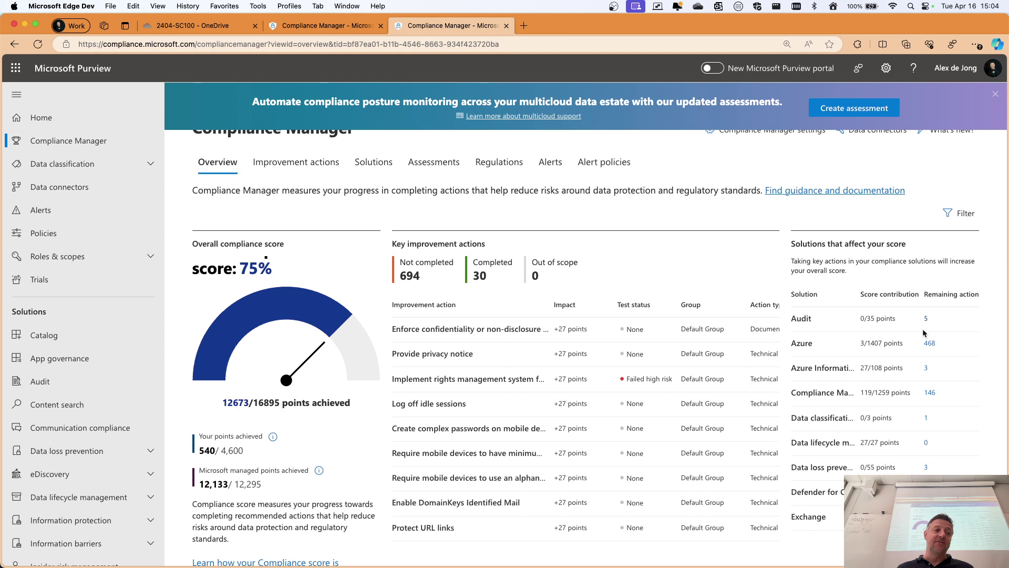
scroll(875, 345, up, 1)
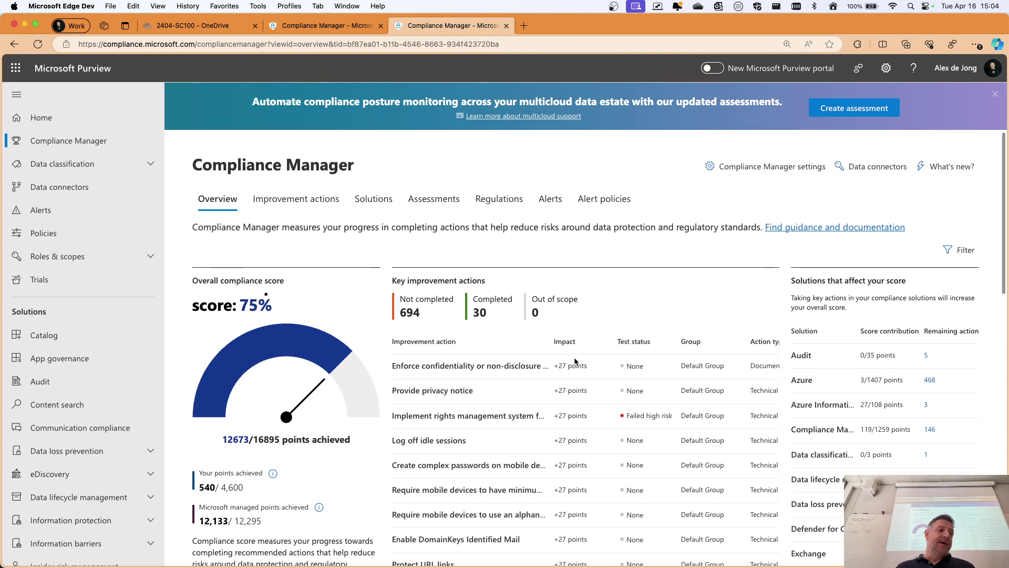
scroll(478, 353, down, 2)
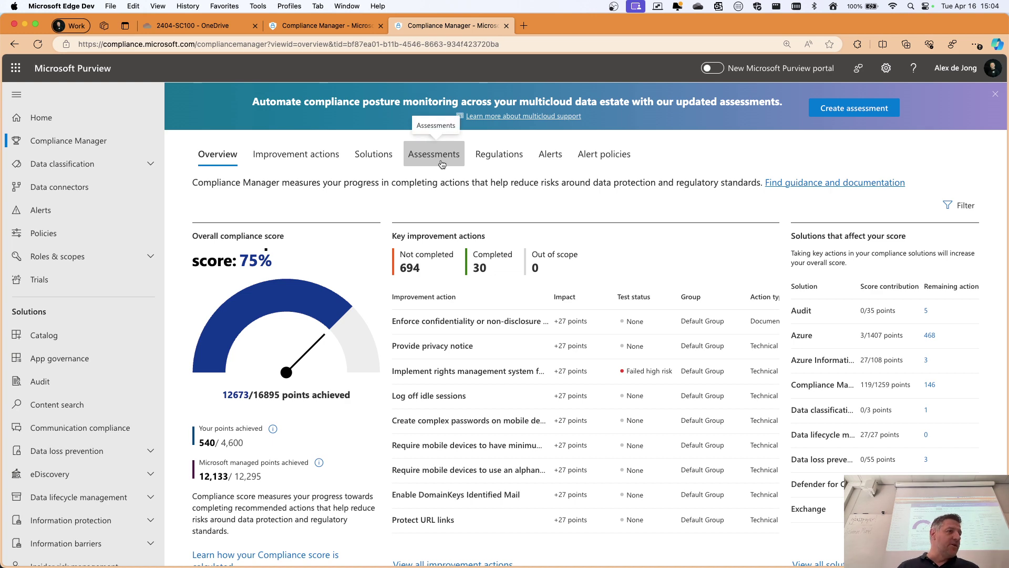
click(299, 161)
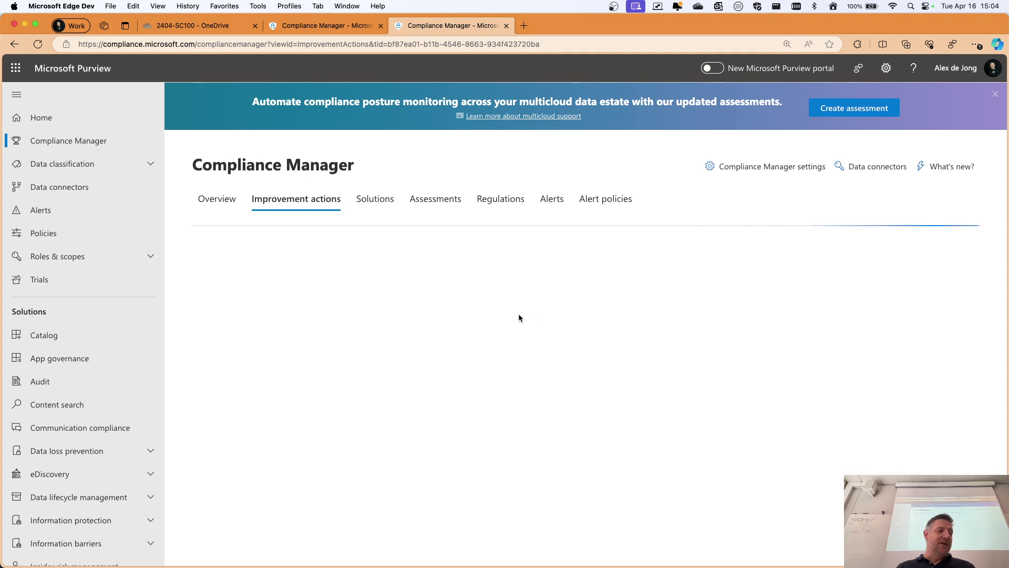
Look through the full list of improvement actions, checking their services, regulations, assessments and test status
scroll(461, 375, down, 3)
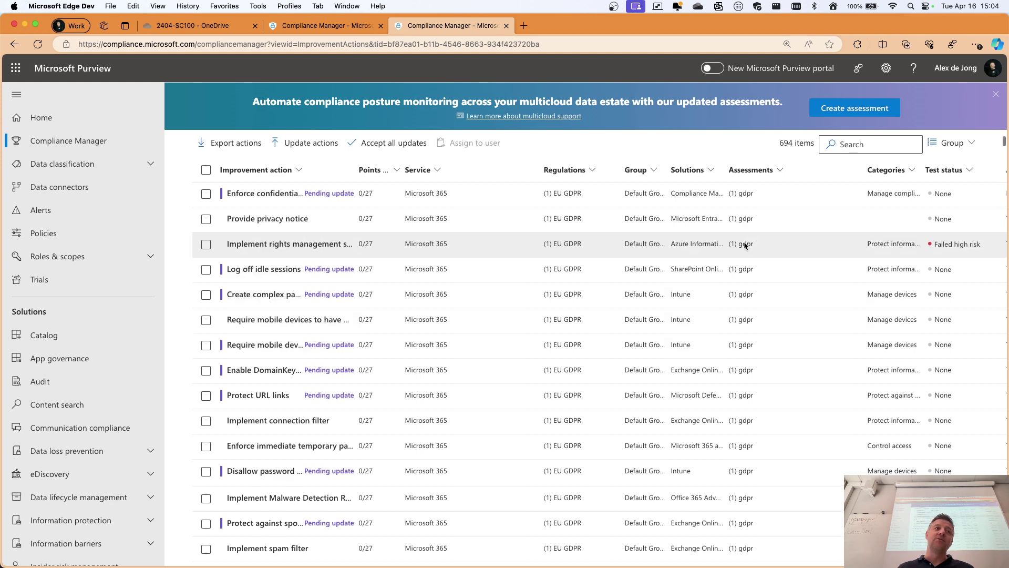
scroll(743, 200, down, 10)
scroll(751, 229, down, 10)
scroll(752, 239, down, 15)
scroll(751, 240, down, 15)
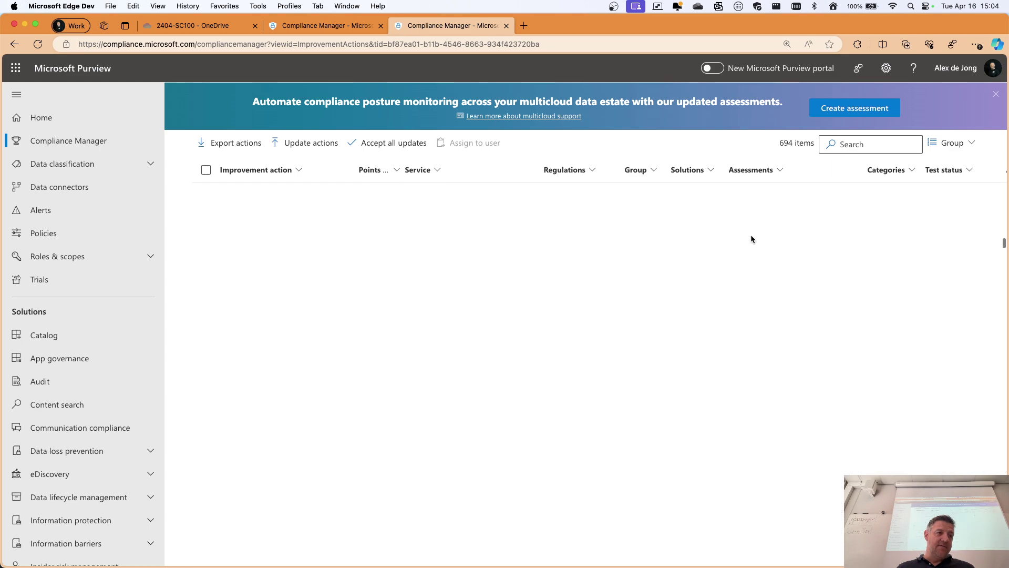
scroll(757, 309, down, 1)
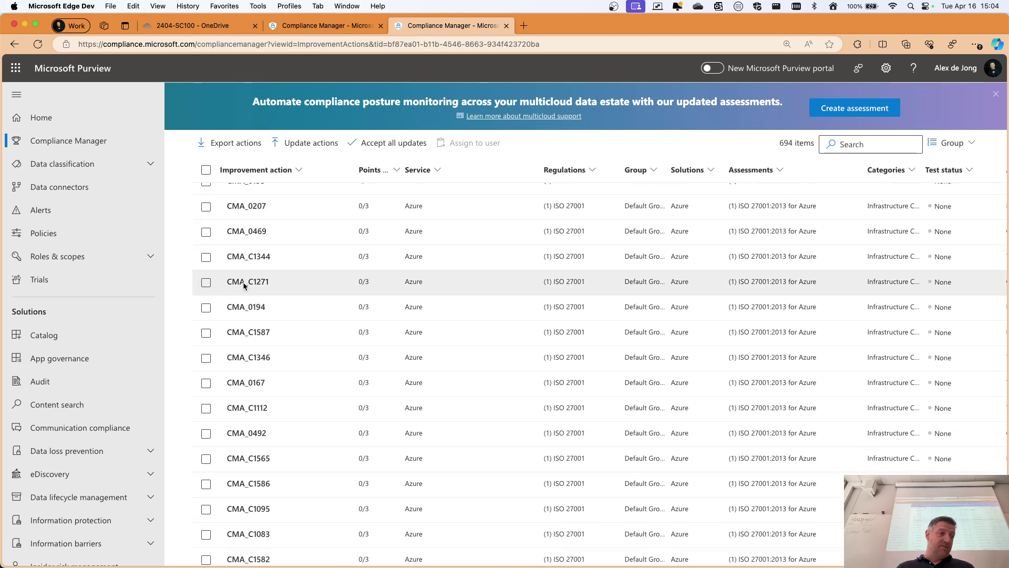
scroll(243, 286, up, 15)
scroll(247, 284, up, 15)
scroll(250, 286, up, 5)
Open the Compliance Manager solutions and look through the listed solutions that contribute to the compliance score
click(369, 204)
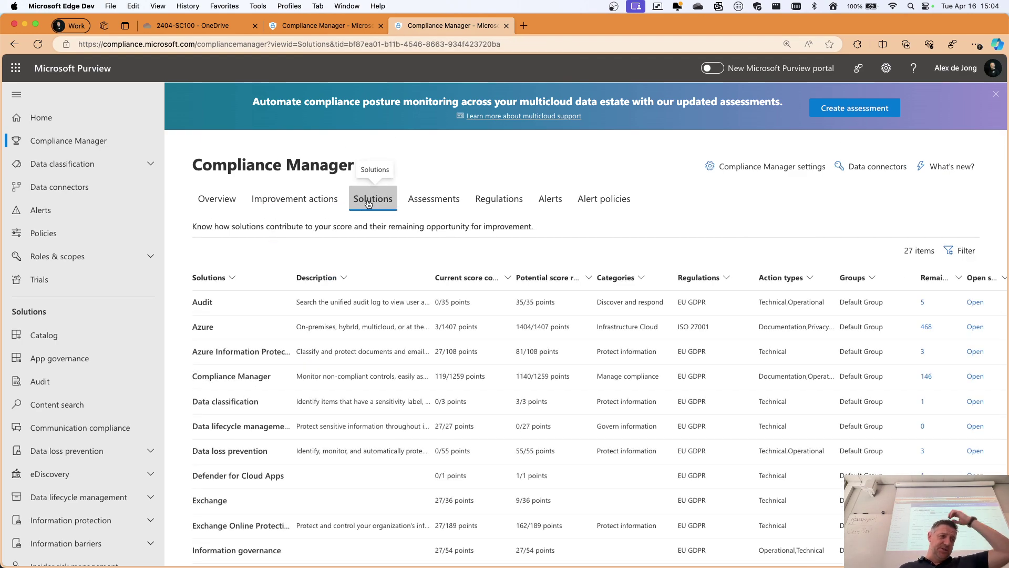
scroll(342, 315, down, 2)
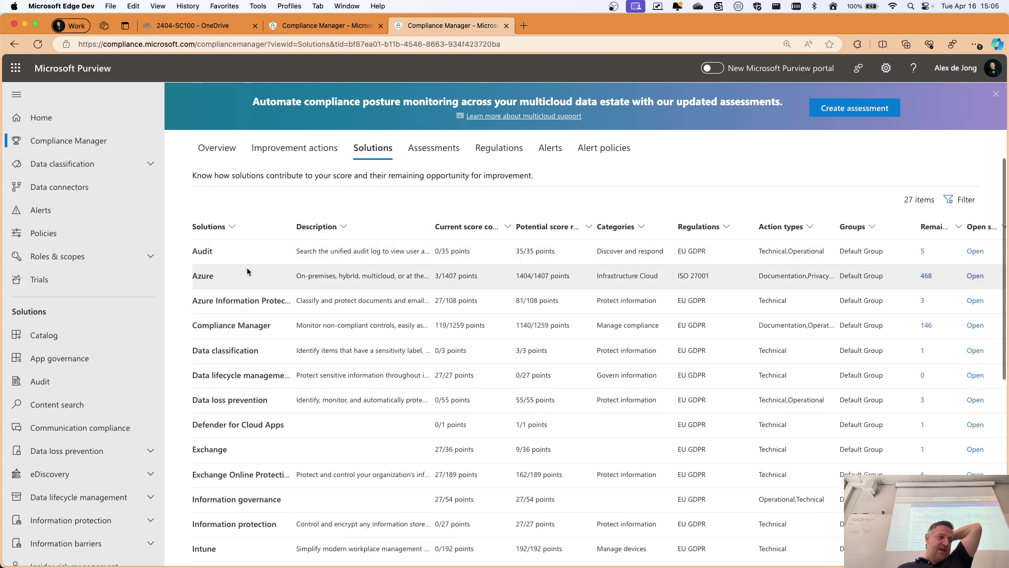
scroll(254, 261, down, 9)
scroll(250, 326, down, 4)
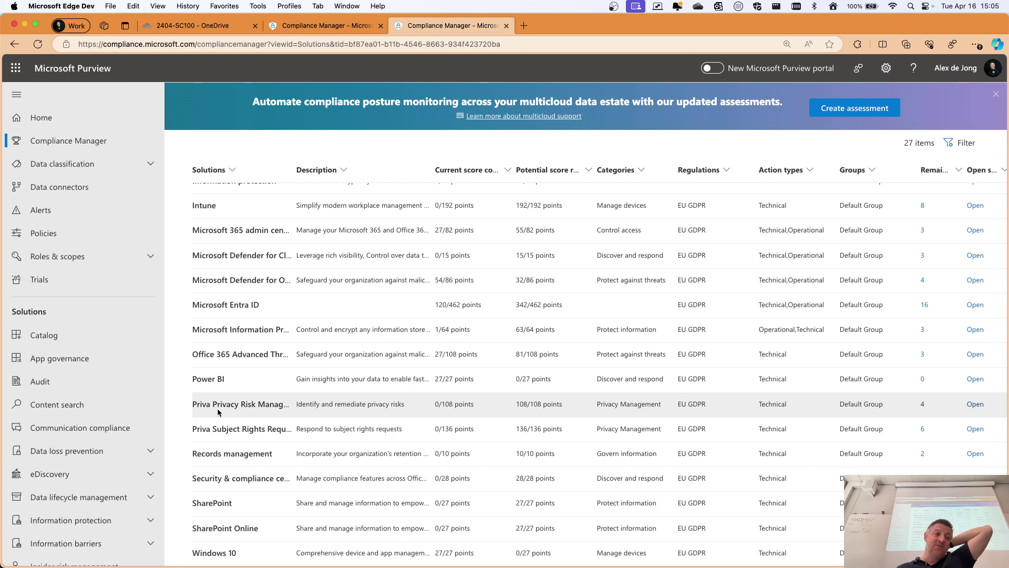
scroll(218, 409, up, 3)
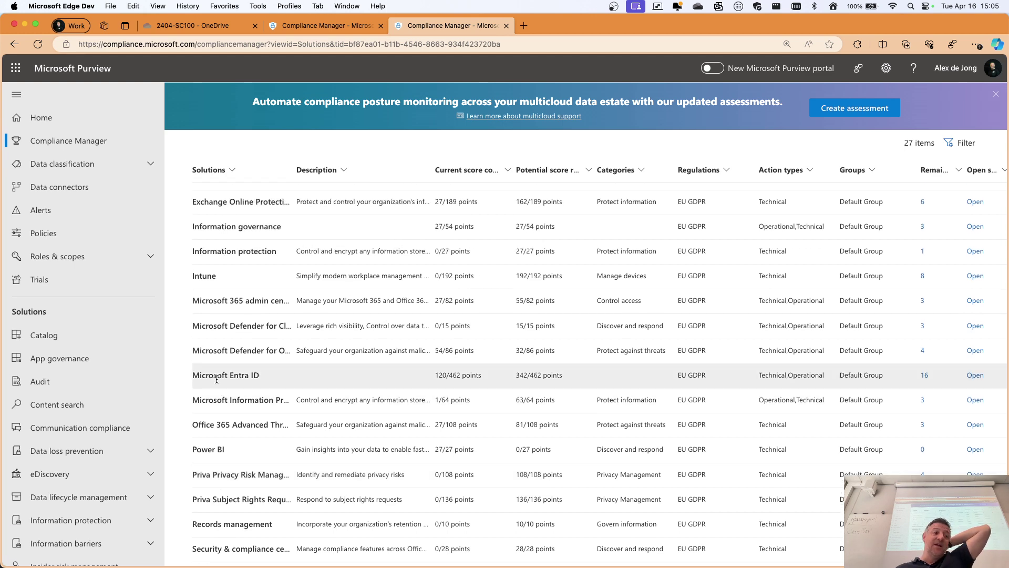
Examine the solutions' current score contribution and potential score remaining up close
scroll(455, 378, up, 5)
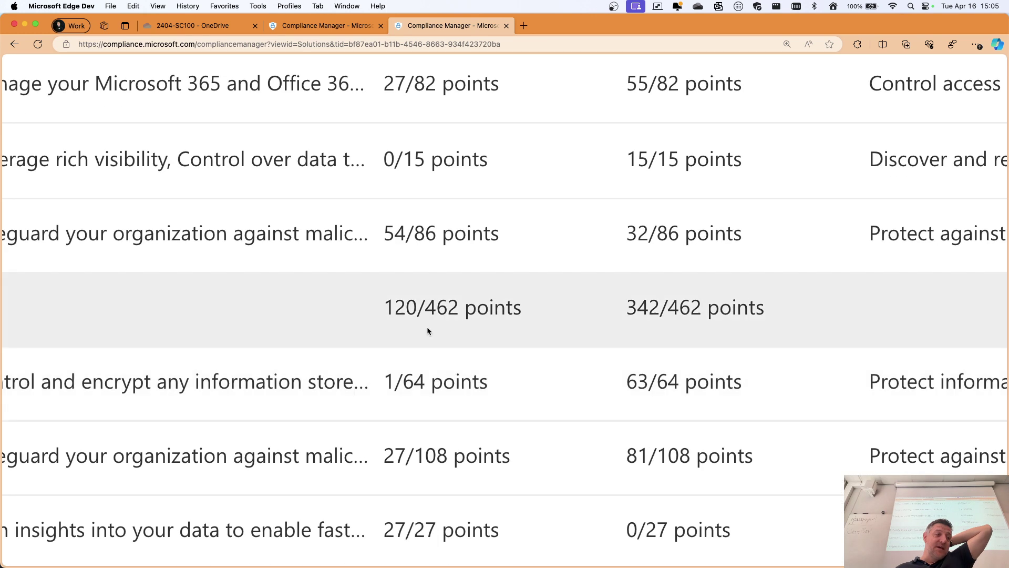
scroll(413, 311, up, 5)
scroll(413, 311, up, 10)
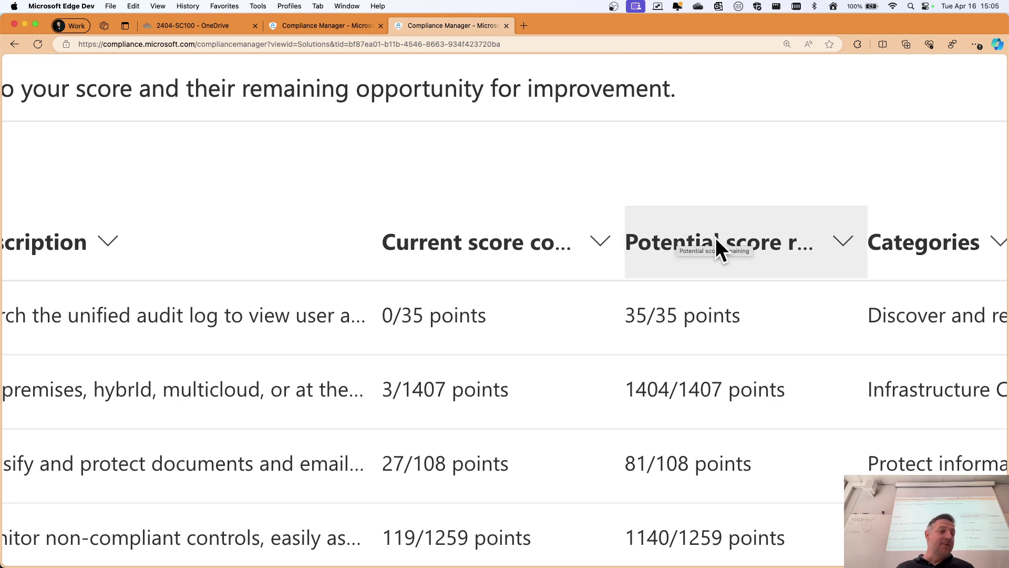
scroll(579, 244, down, 2)
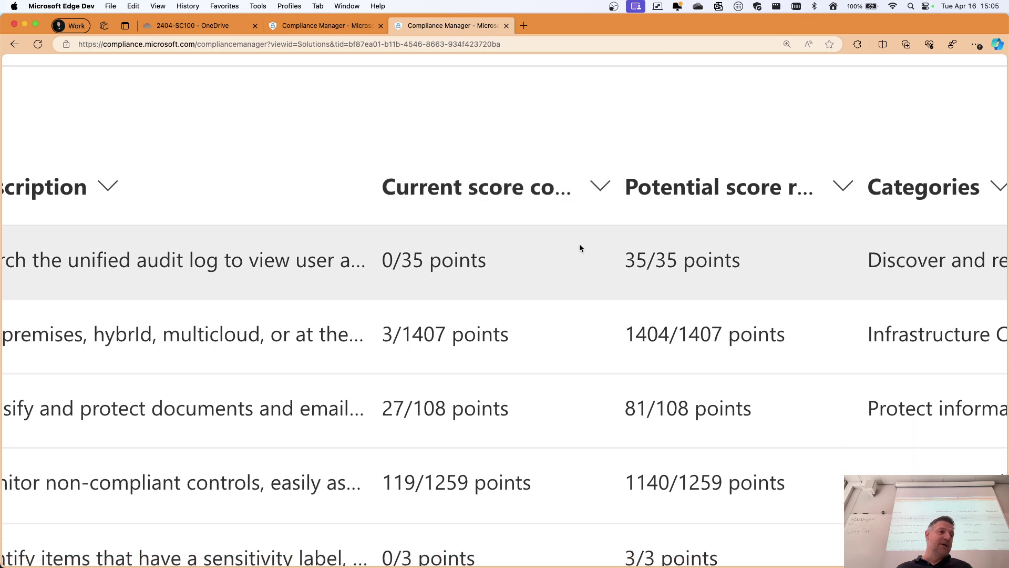
scroll(579, 244, down, 5)
scroll(541, 325, down, 3)
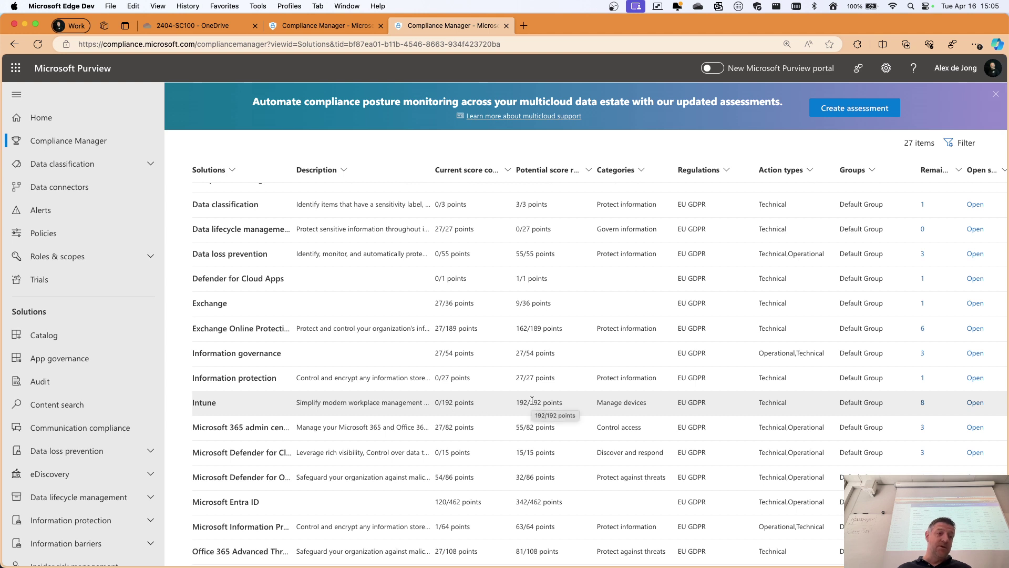
Open the Intune solution from its entry in the solutions list, and return to the Compliance Manager solutions
drag(198, 403, 194, 404)
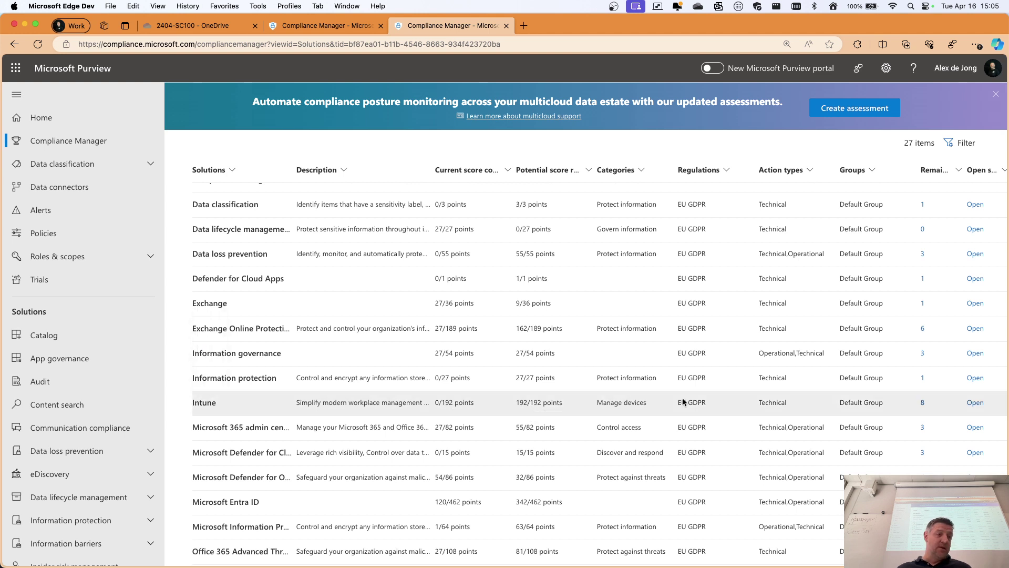
click(977, 402)
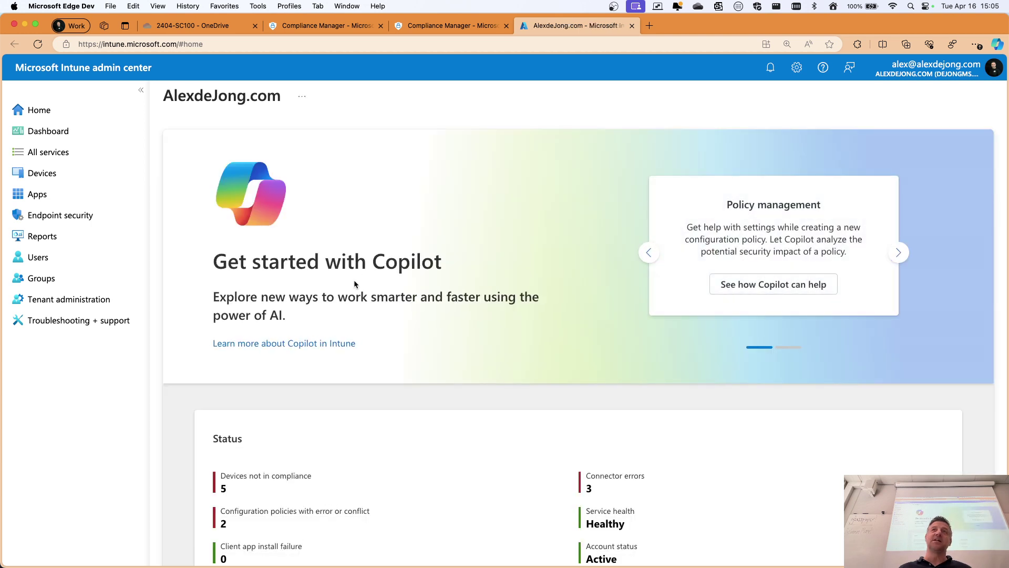
click(421, 27)
scroll(278, 392, up, 5)
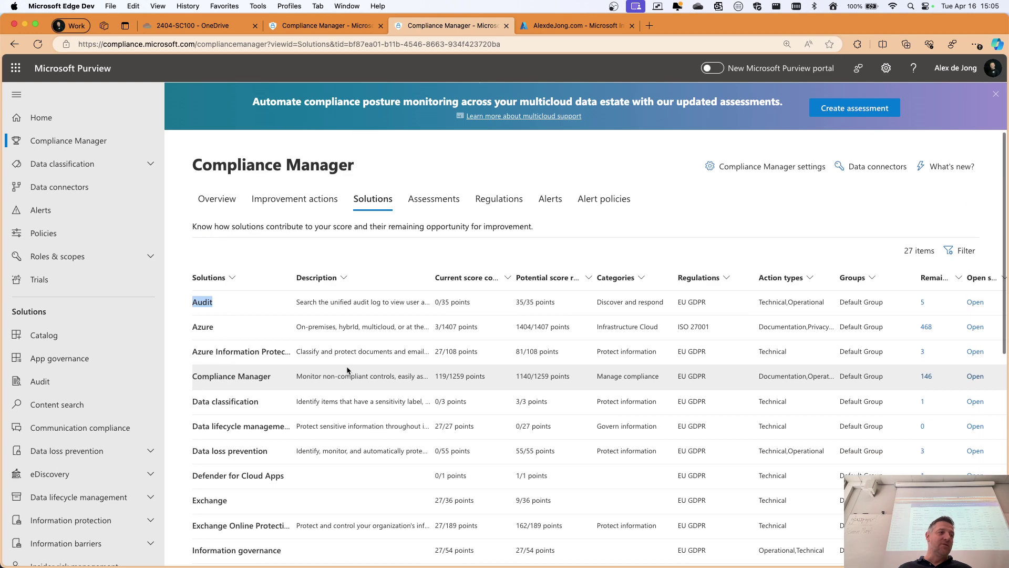
Open the Compliance Manager assessments list and widen the Assessment column to show the full assessment names
click(295, 199)
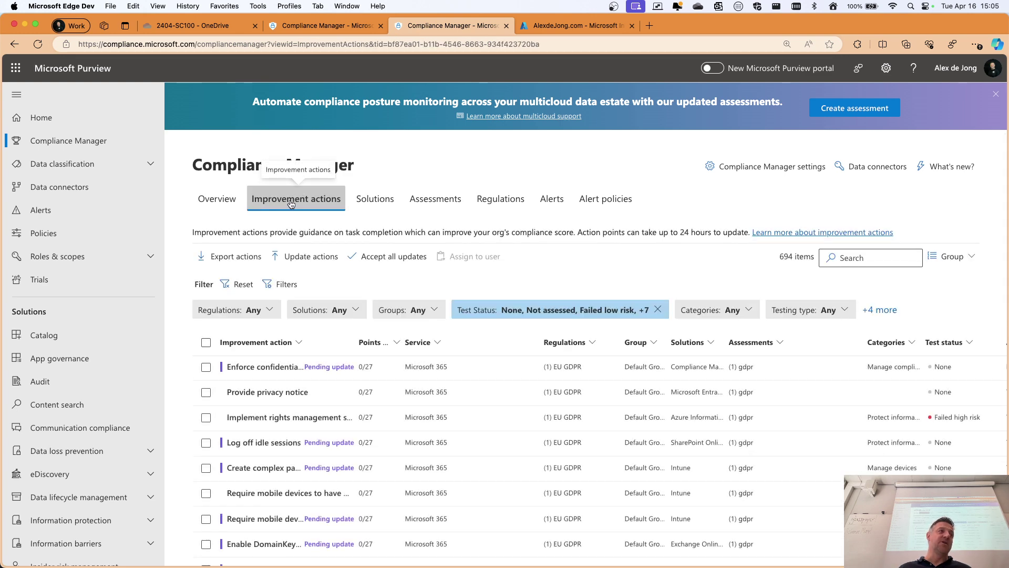
click(421, 199)
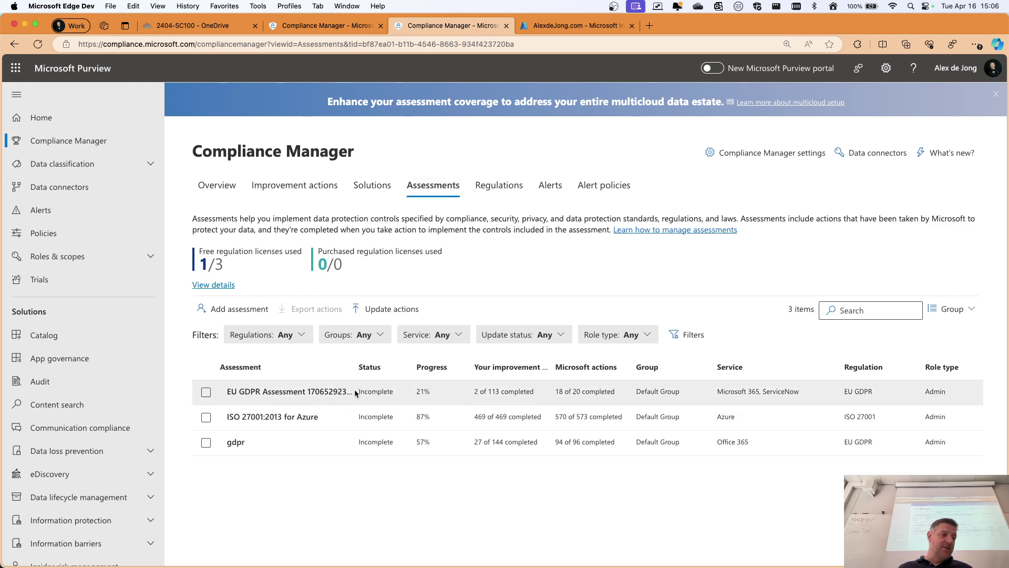
drag(361, 369, 420, 369)
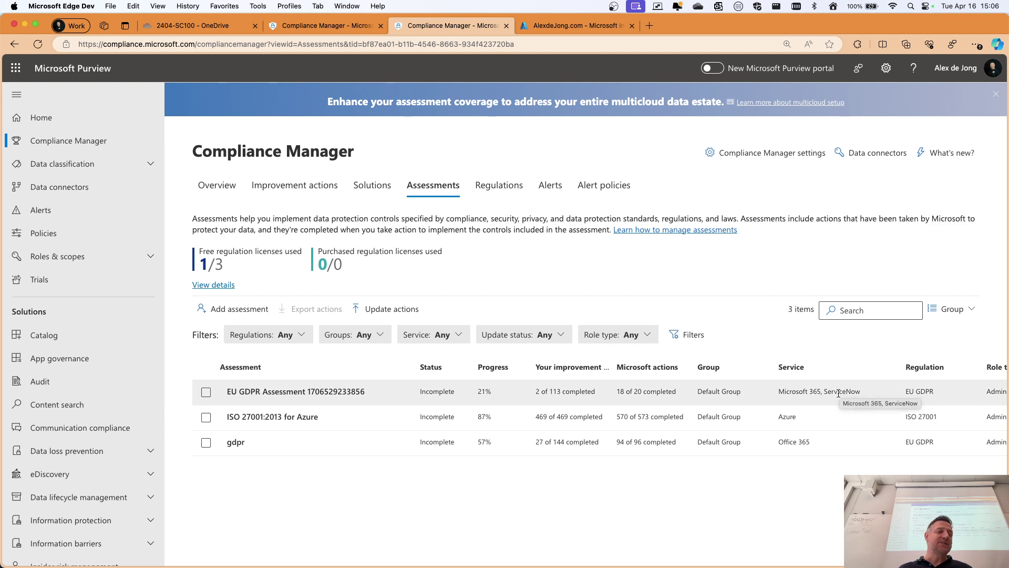
Start a new assessment, open the regulation selection and look through the available regulations down to the end of the list
click(238, 309)
click(357, 186)
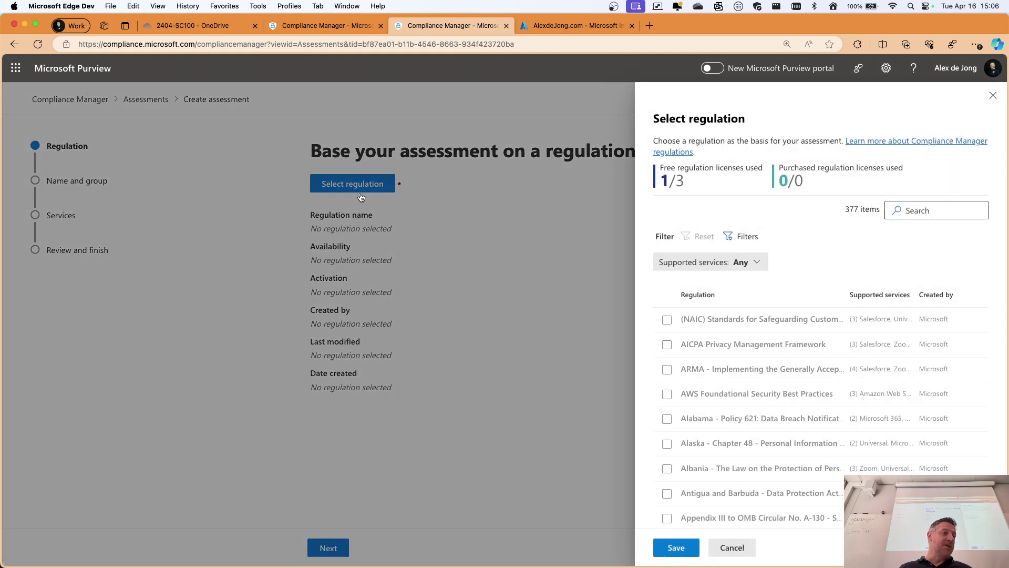
scroll(787, 348, down, 3)
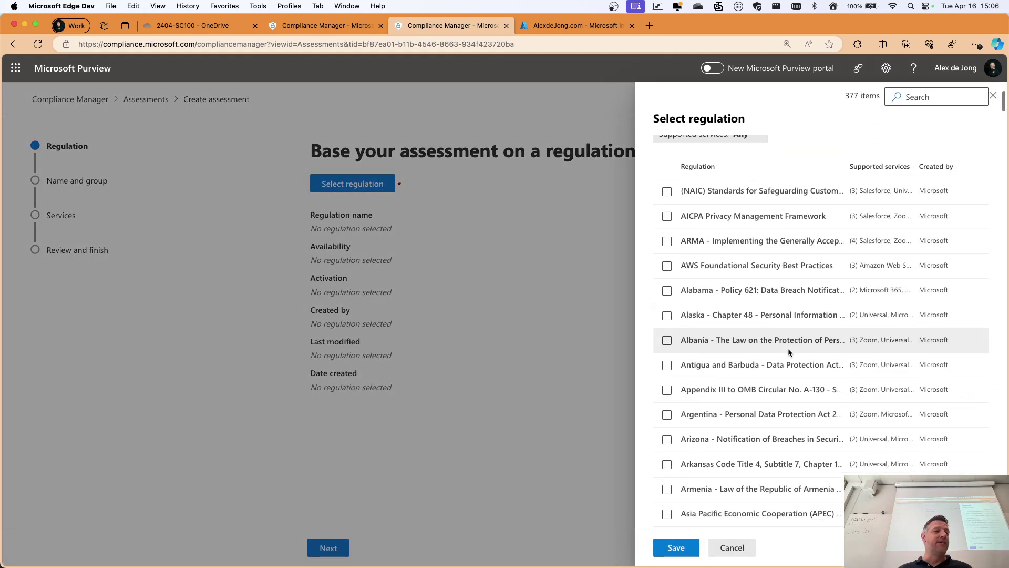
scroll(788, 350, down, 6)
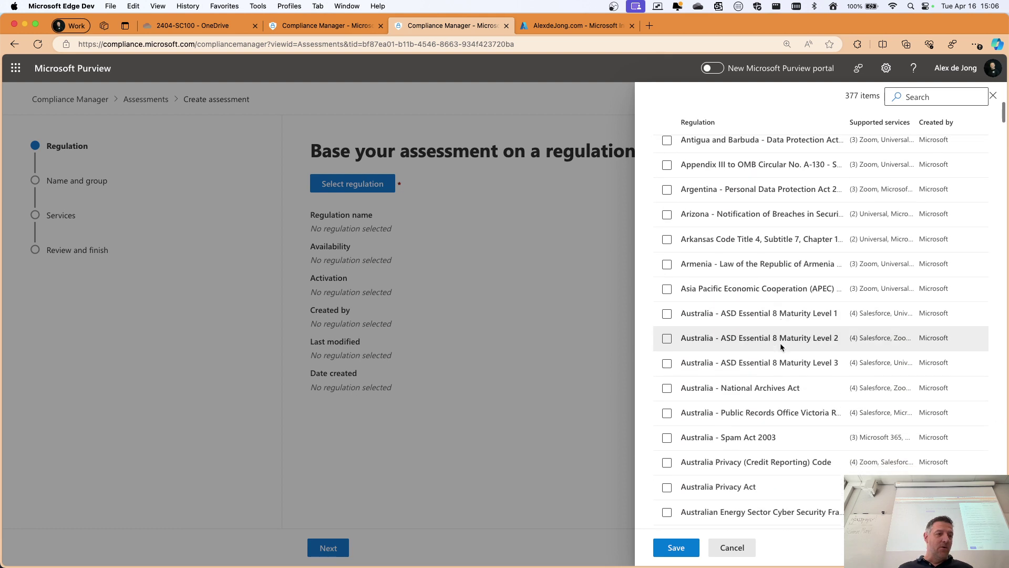
scroll(780, 346, down, 5)
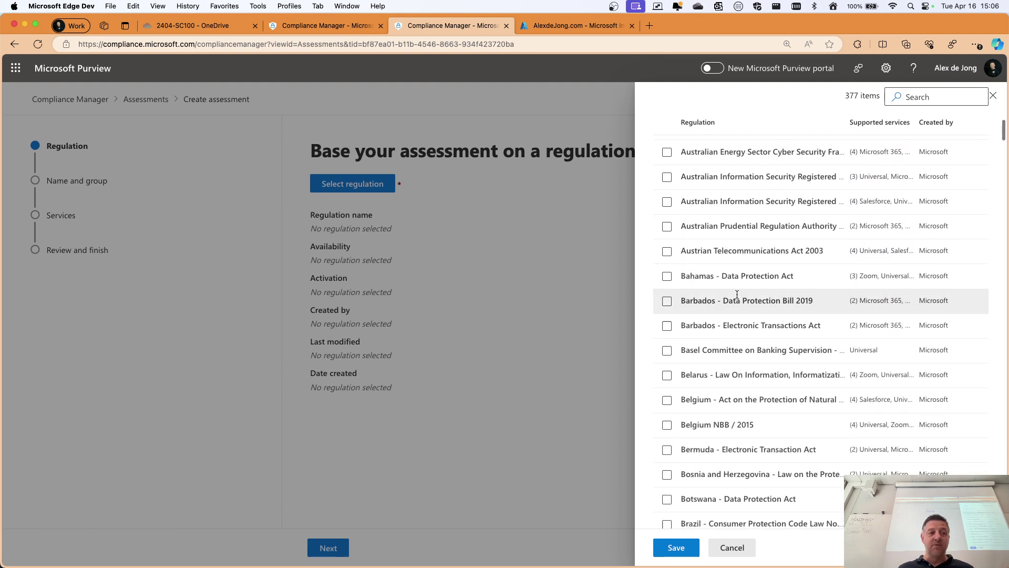
scroll(726, 304, down, 4)
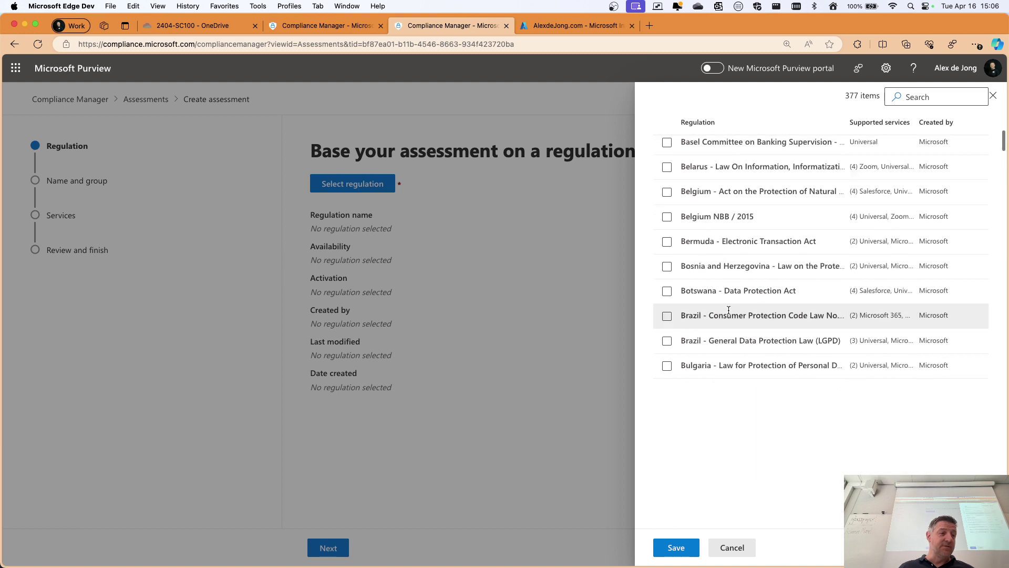
scroll(693, 231, down, 5)
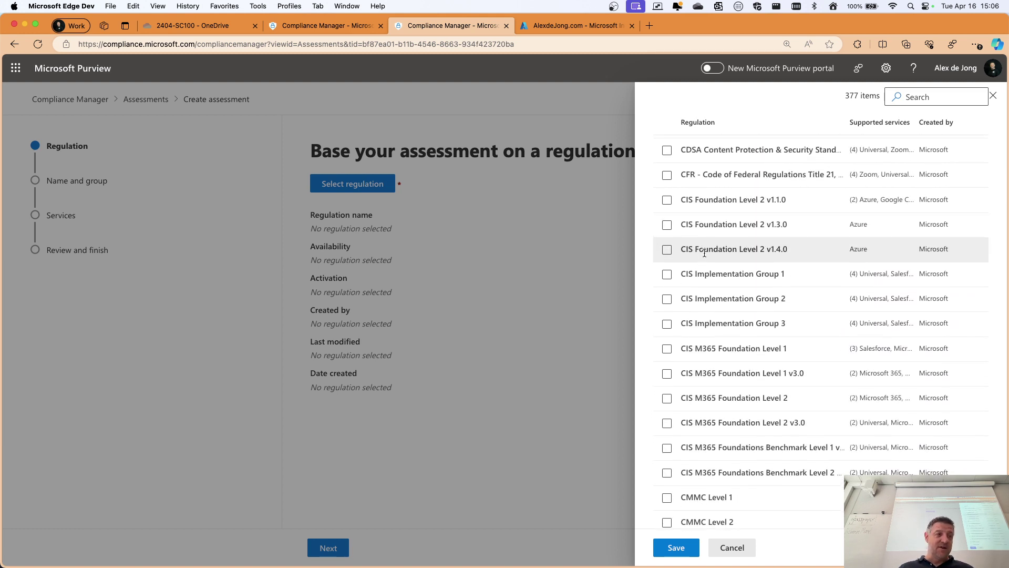
scroll(709, 247, down, 3)
scroll(705, 253, down, 8)
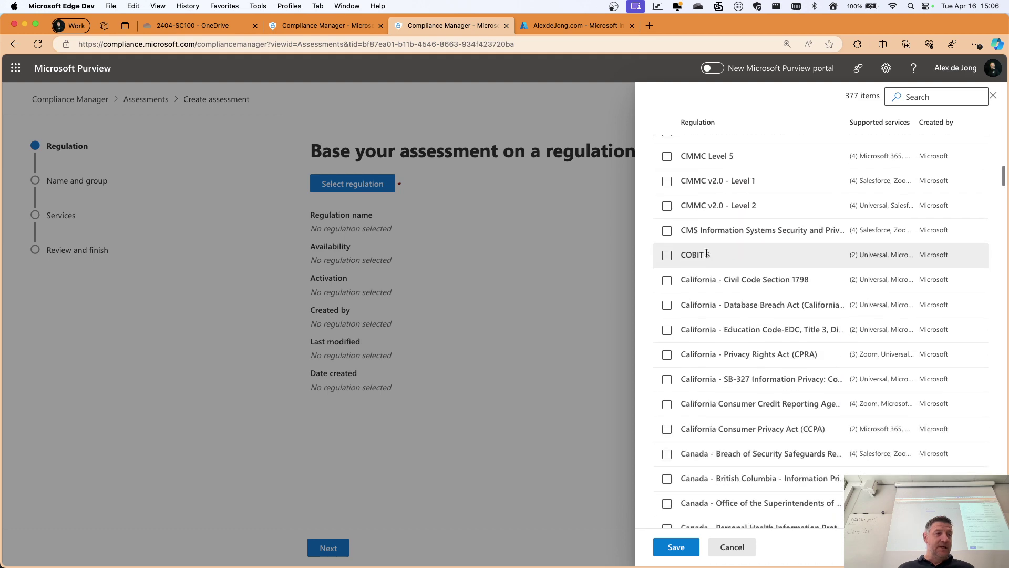
scroll(711, 273, down, 20)
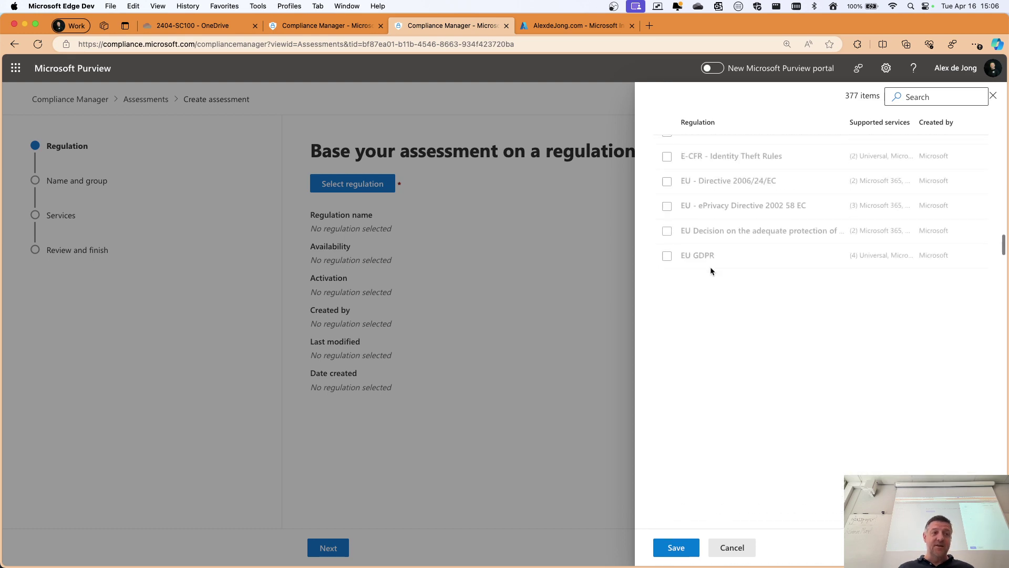
scroll(711, 259, down, 4)
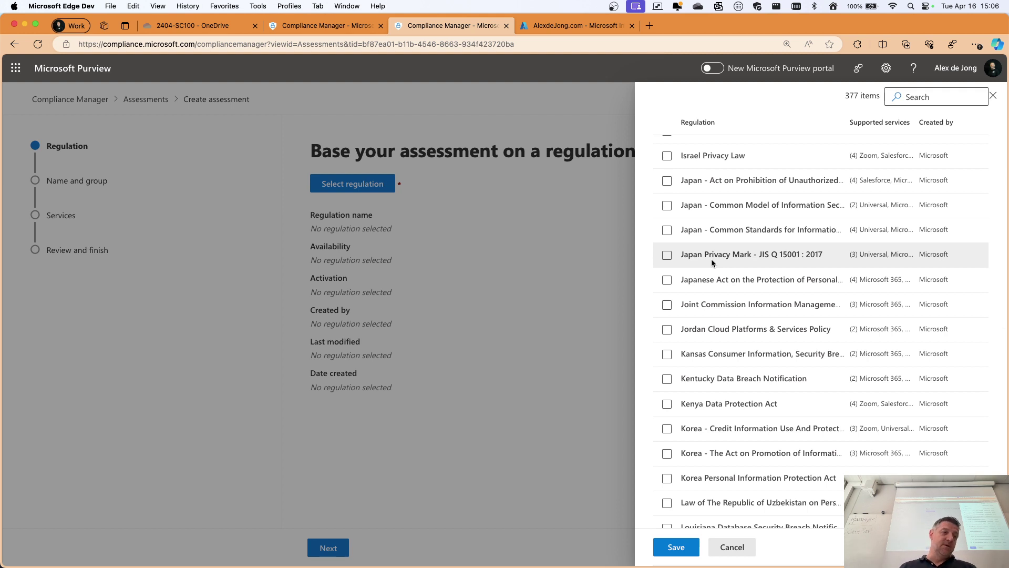
scroll(711, 258, down, 12)
scroll(709, 298, down, 12)
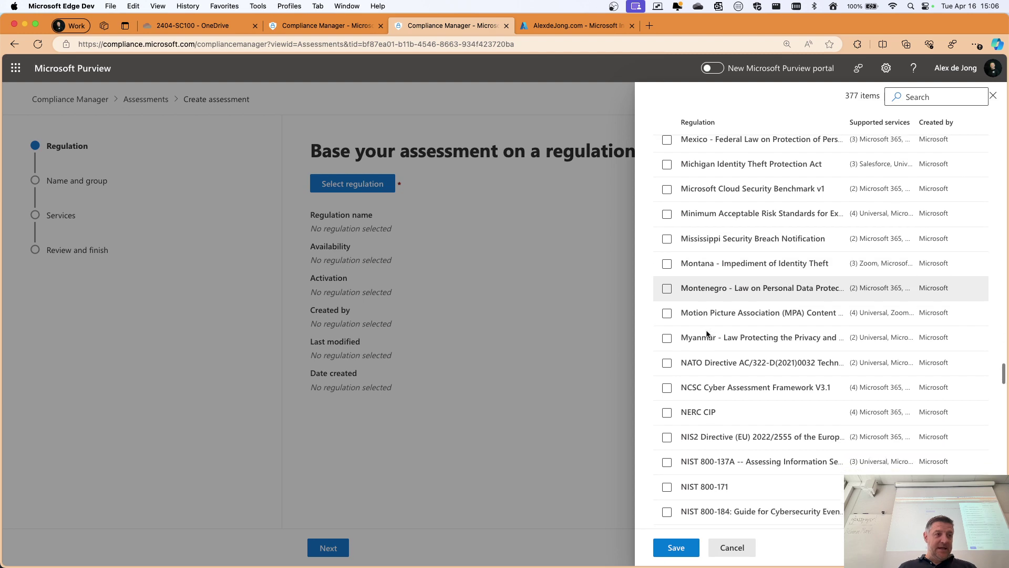
scroll(729, 348, up, 4)
scroll(701, 234, down, 14)
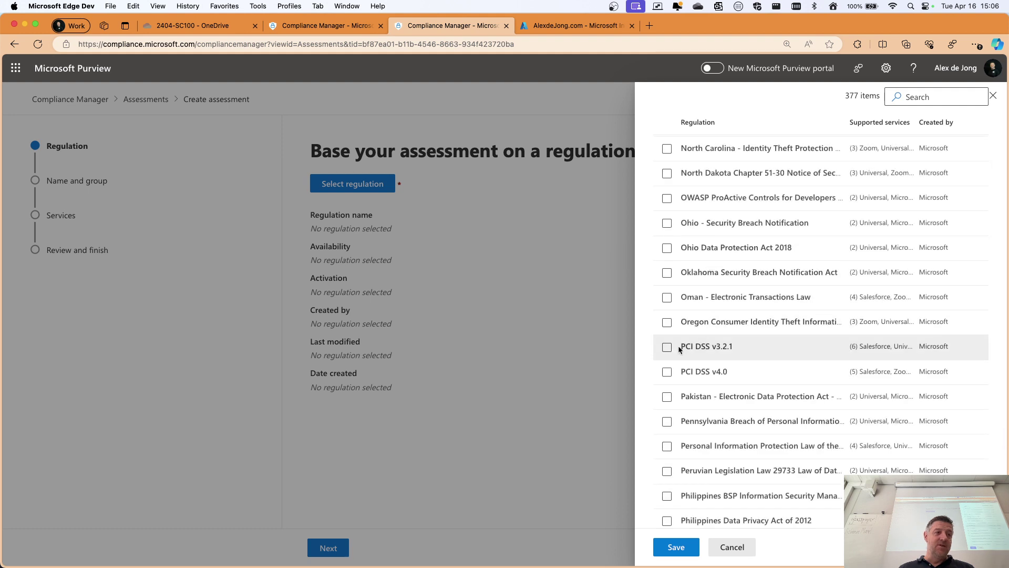
scroll(681, 347, down, 12)
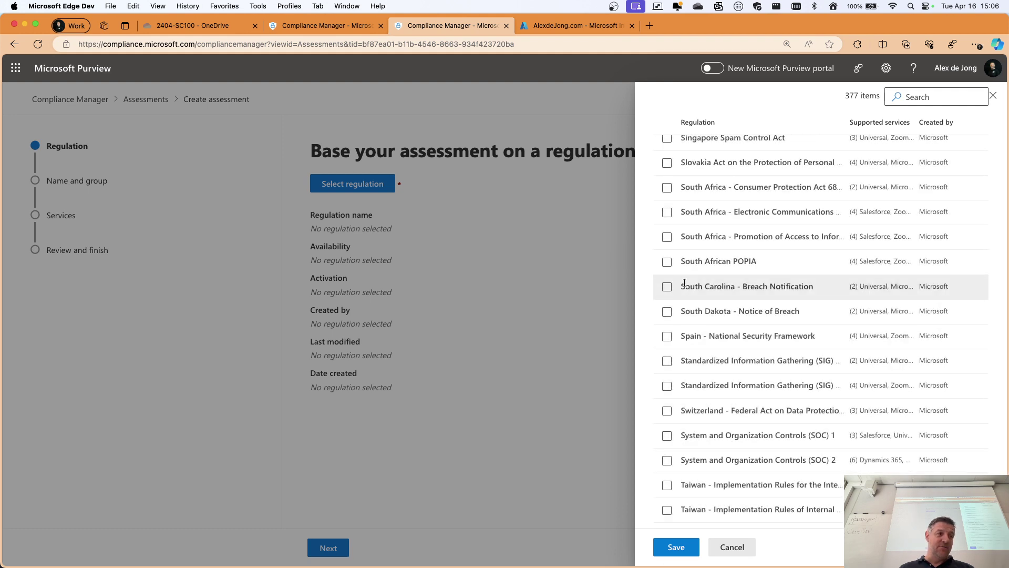
scroll(757, 312, down, 15)
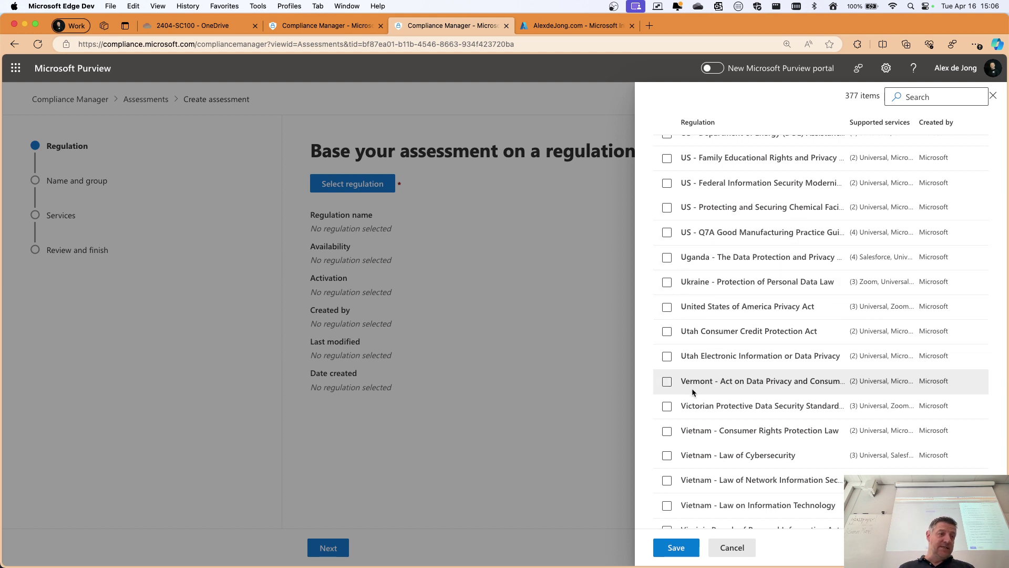
scroll(698, 389, down, 2)
scroll(699, 390, down, 3)
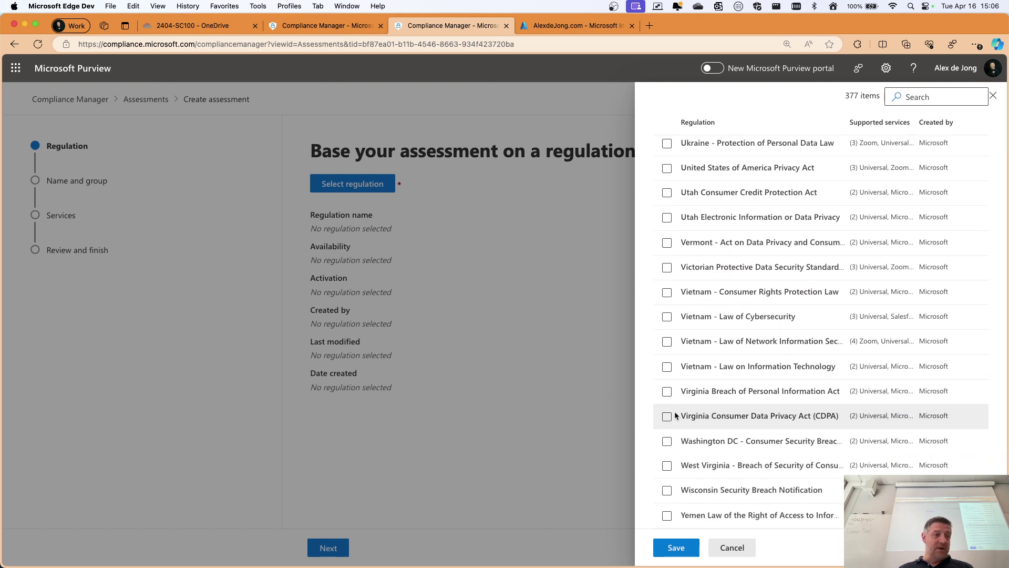
Select CIS Foundation Level 2 v1.4.0 in the regulation list as the basis for the new assessment
scroll(744, 299, up, 20)
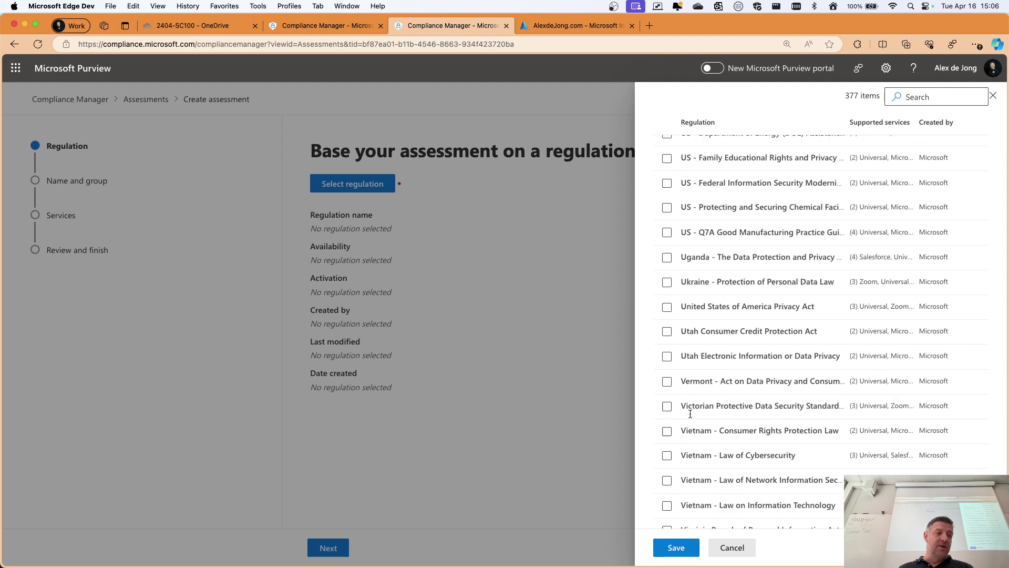
scroll(744, 299, up, 20)
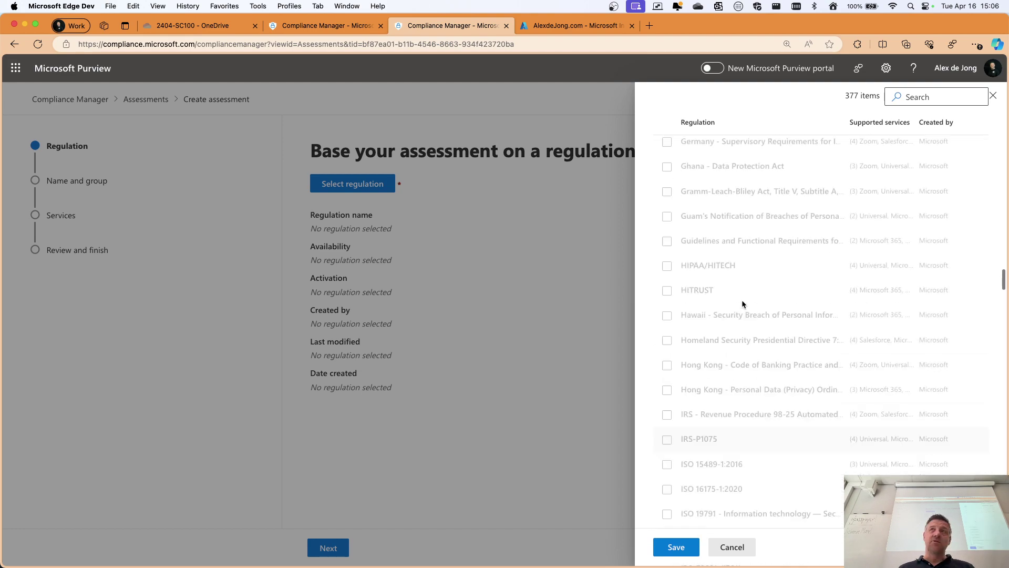
scroll(741, 303, up, 15)
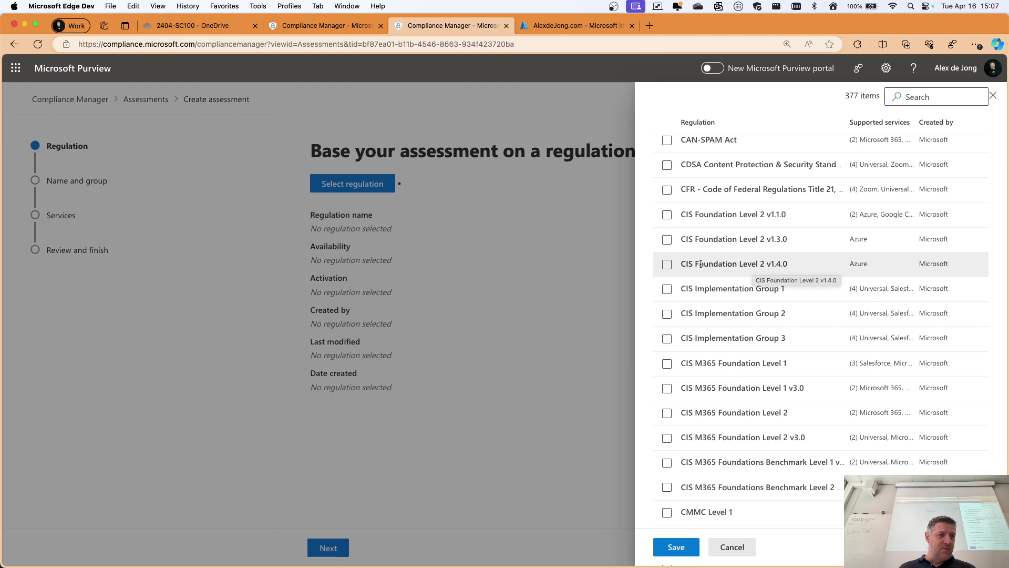
click(666, 264)
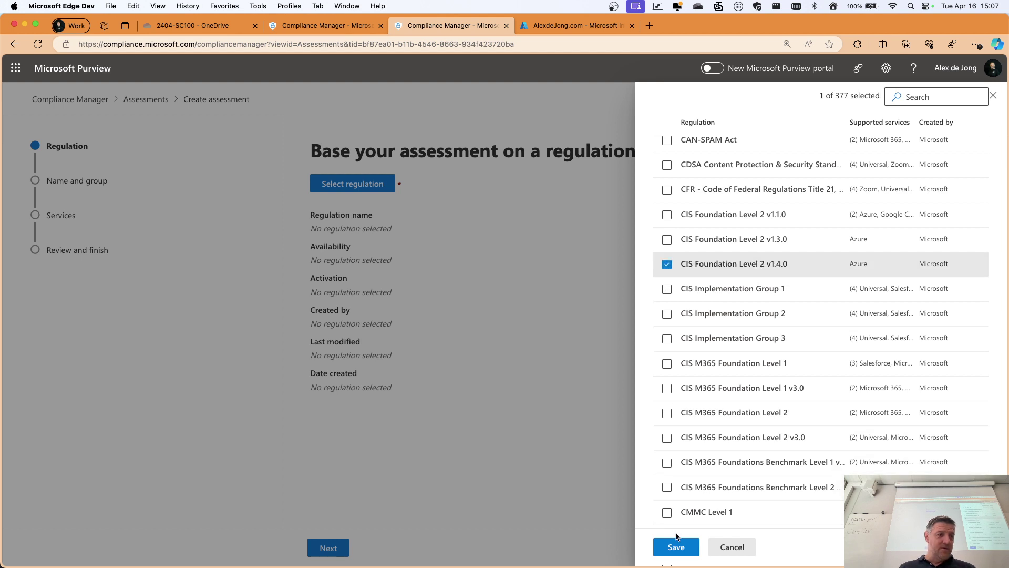
Confirm the chosen regulation and assign the assessment to a new group named Microsoft
click(676, 546)
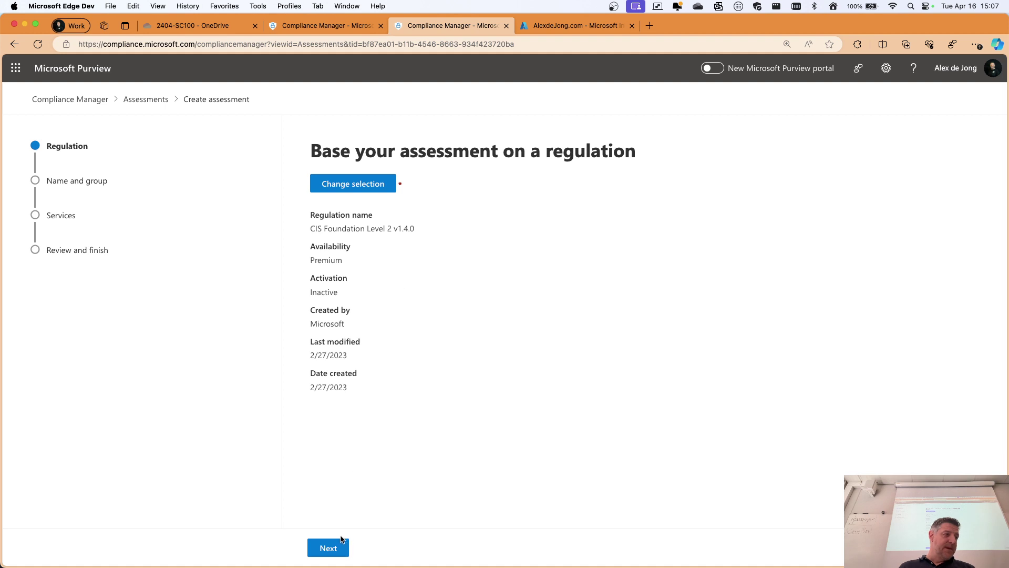
click(331, 548)
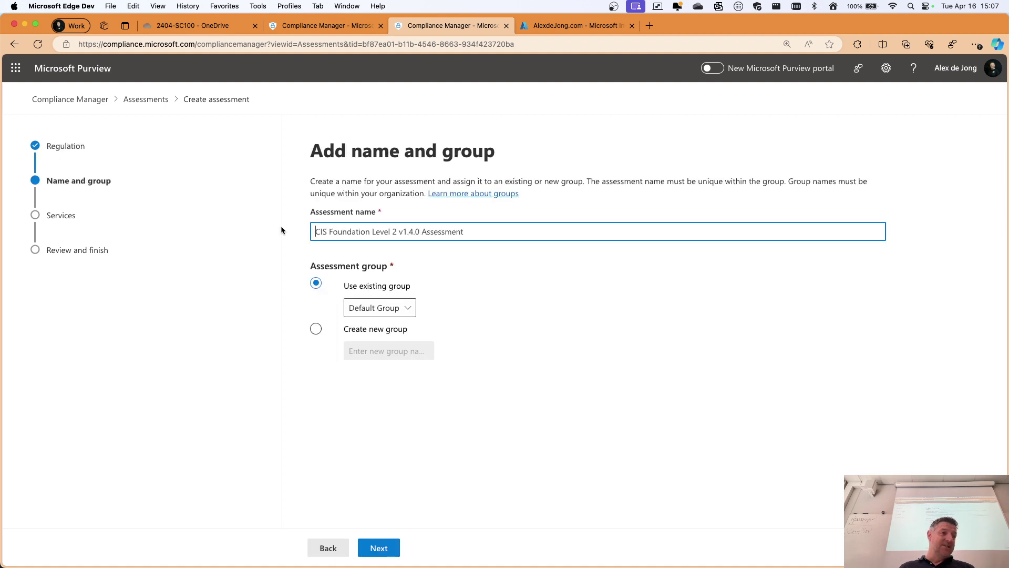
click(402, 307)
click(386, 310)
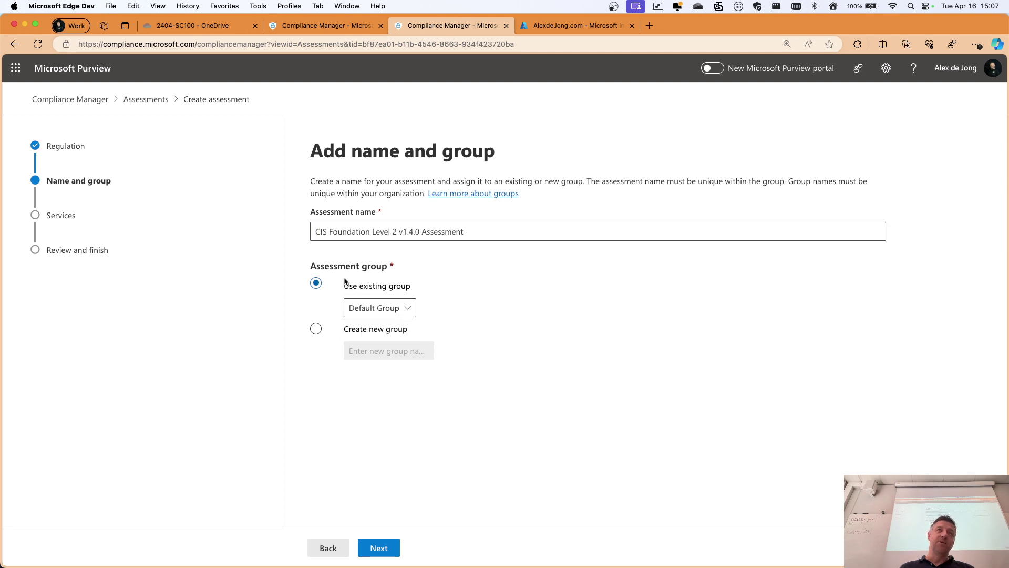
click(316, 330)
click(392, 349)
text(Microsoft)
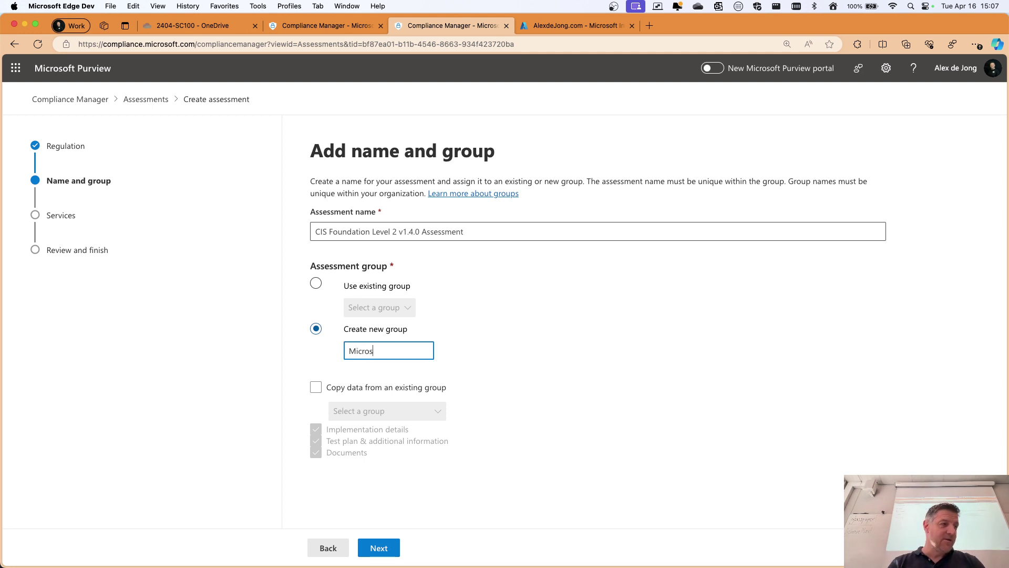
click(380, 547)
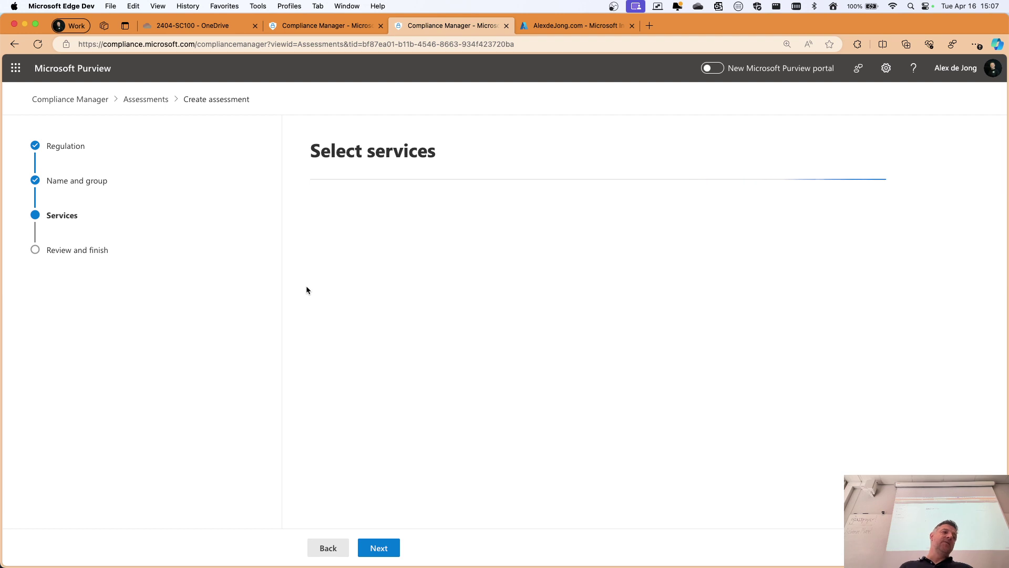
Check the services the assessment applies to and continue with Azure as the selected service
click(356, 210)
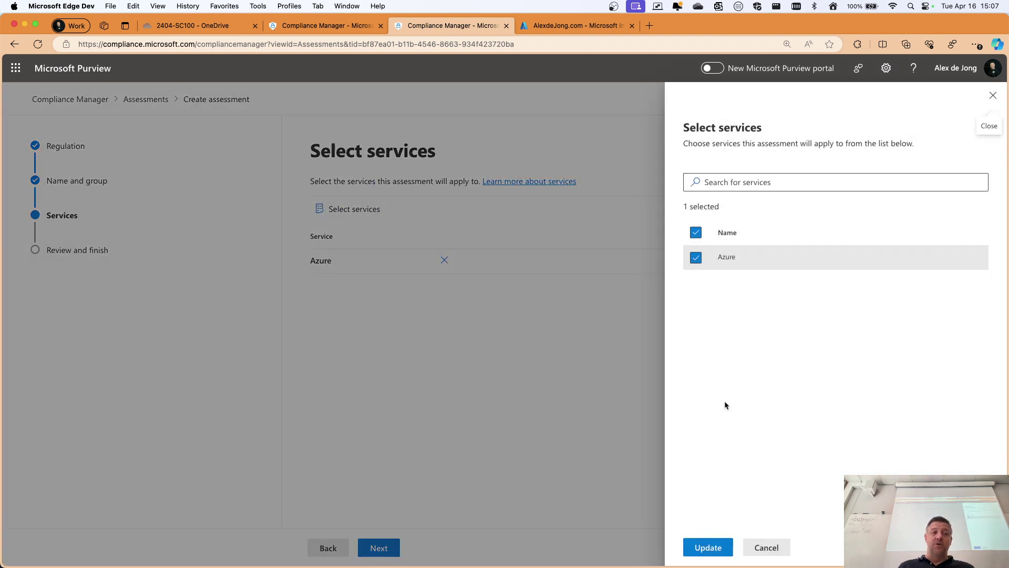
click(765, 547)
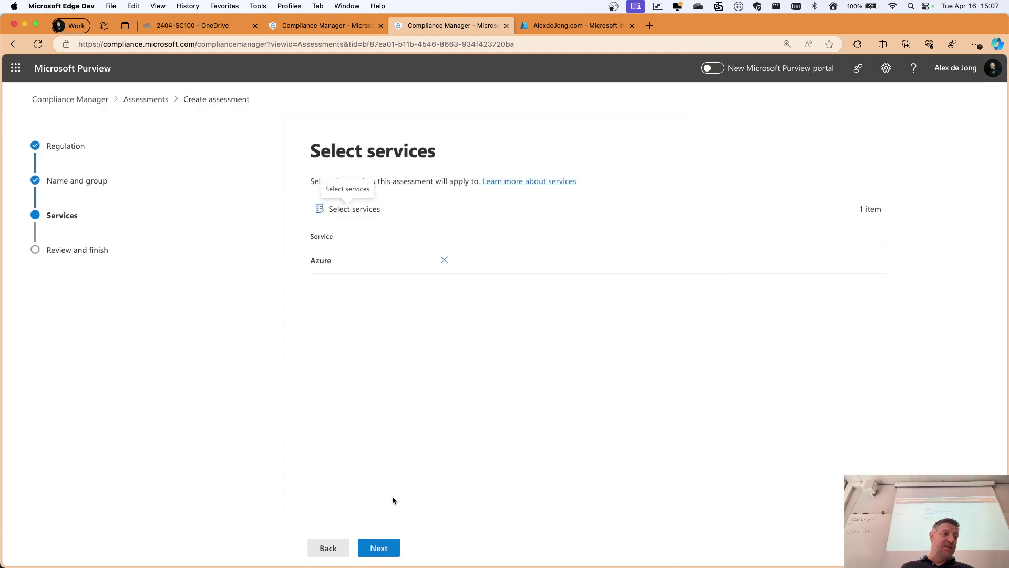
click(378, 548)
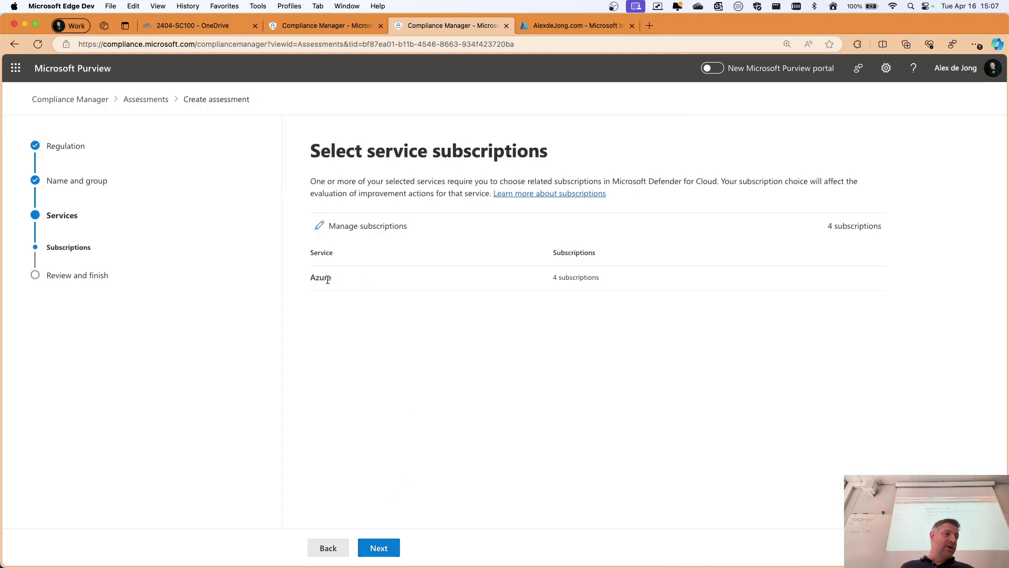
Remove the Pay-As-You-Go Dev/Test and both Pay-As-You-Go subscriptions from the Azure service, keeping only MicrosoftSponsorship
click(338, 225)
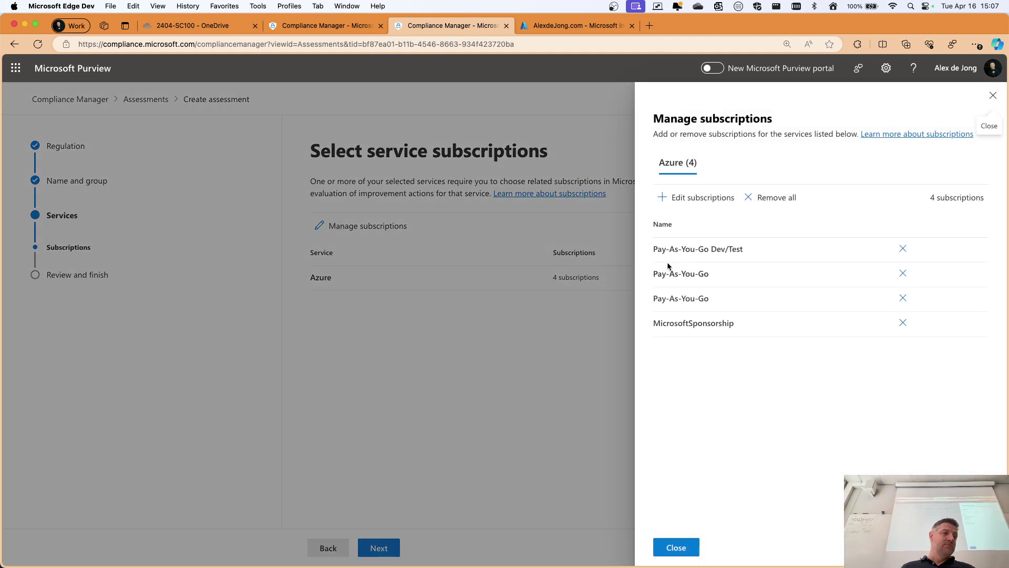
click(902, 249)
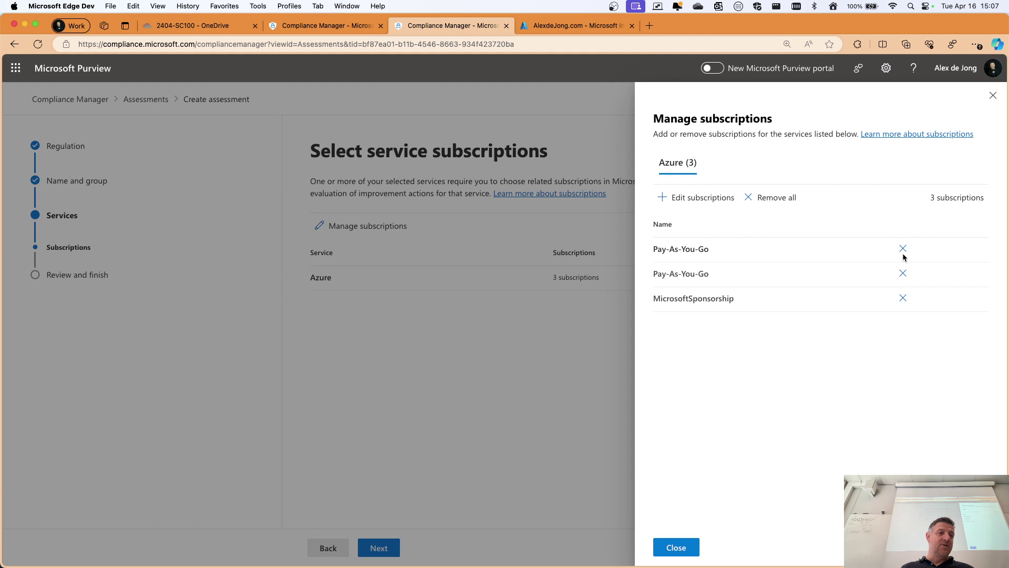
click(903, 250)
click(903, 250)
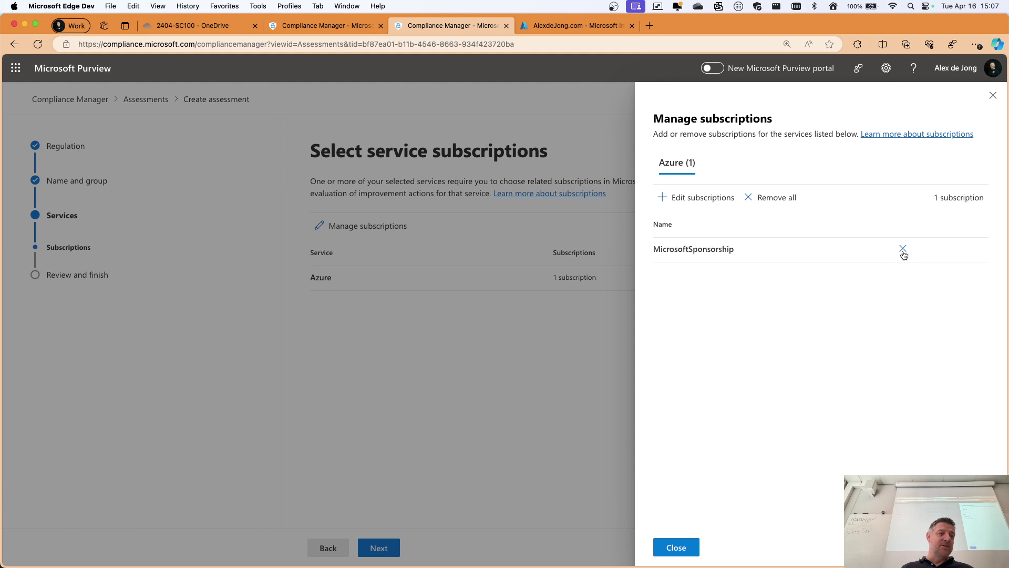
click(676, 547)
click(379, 544)
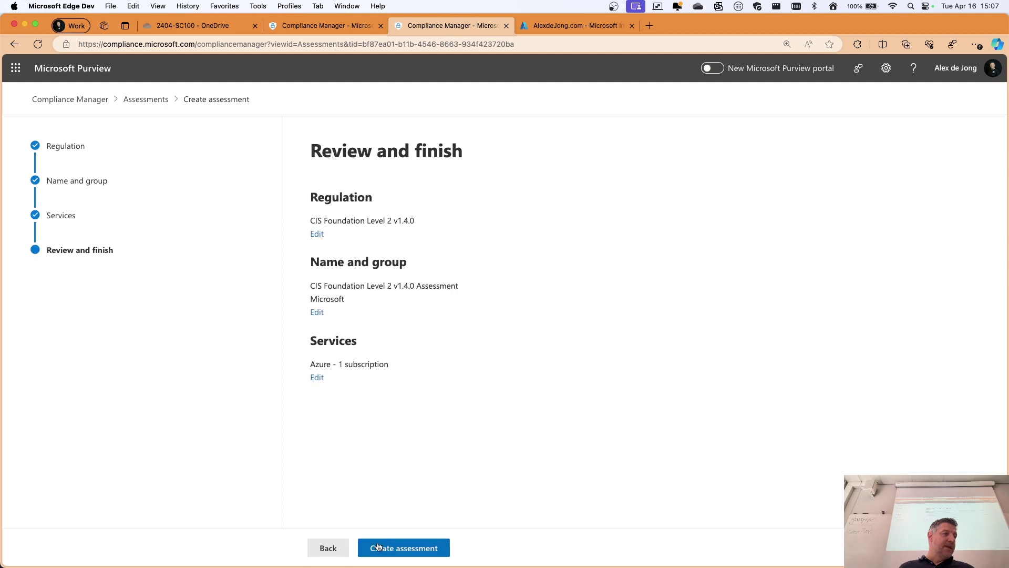
Create the assessment with the reviewed settings and open it to view its progress overview
click(390, 545)
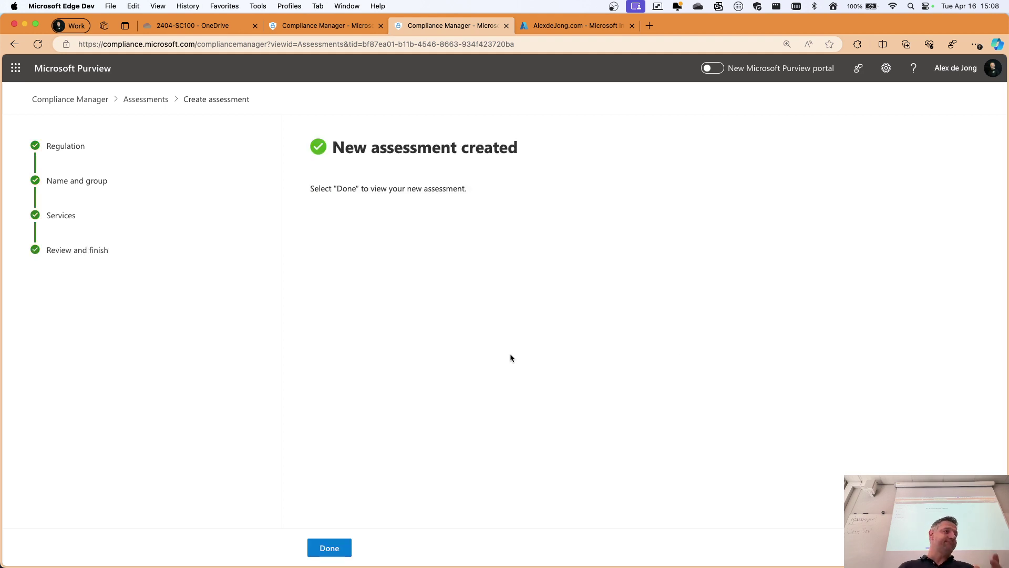
click(331, 547)
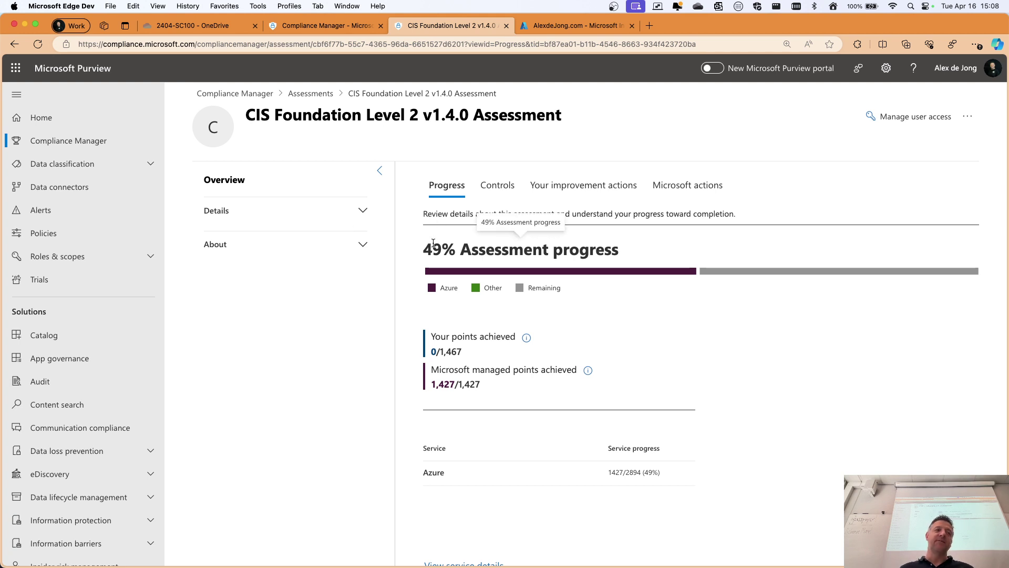
scroll(433, 243, down, 1)
scroll(488, 258, up, 1)
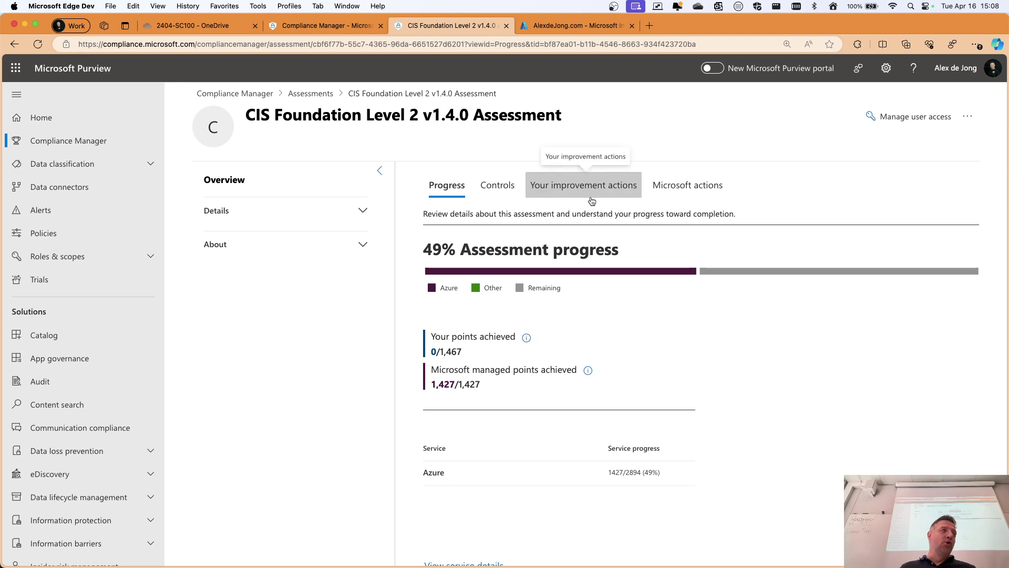
Look through the assessment's Microsoft-managed actions and their test status down to the end of the list
click(693, 194)
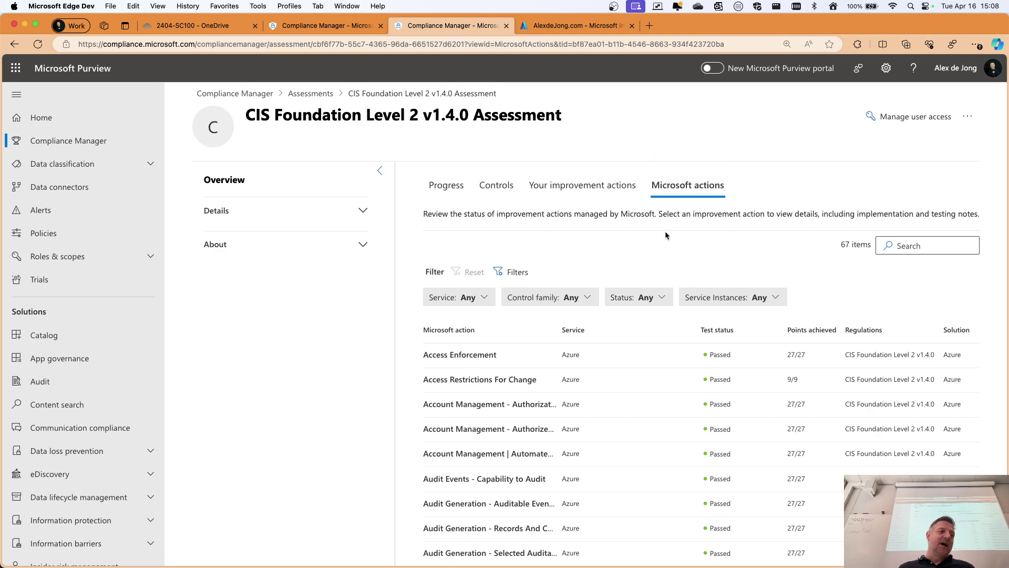
scroll(670, 294, down, 5)
scroll(761, 305, down, 20)
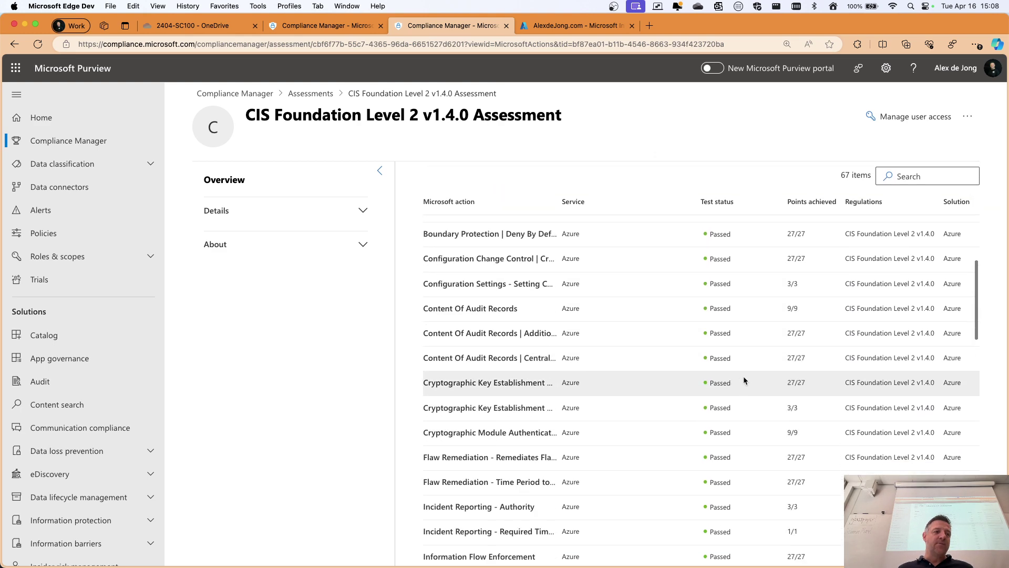
scroll(707, 355, down, 10)
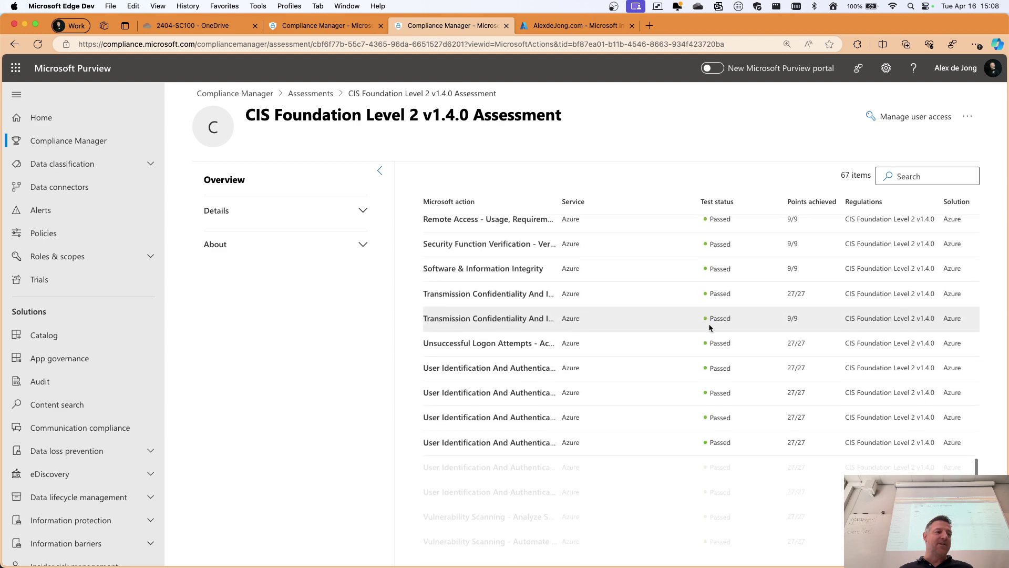
scroll(726, 444, up, 20)
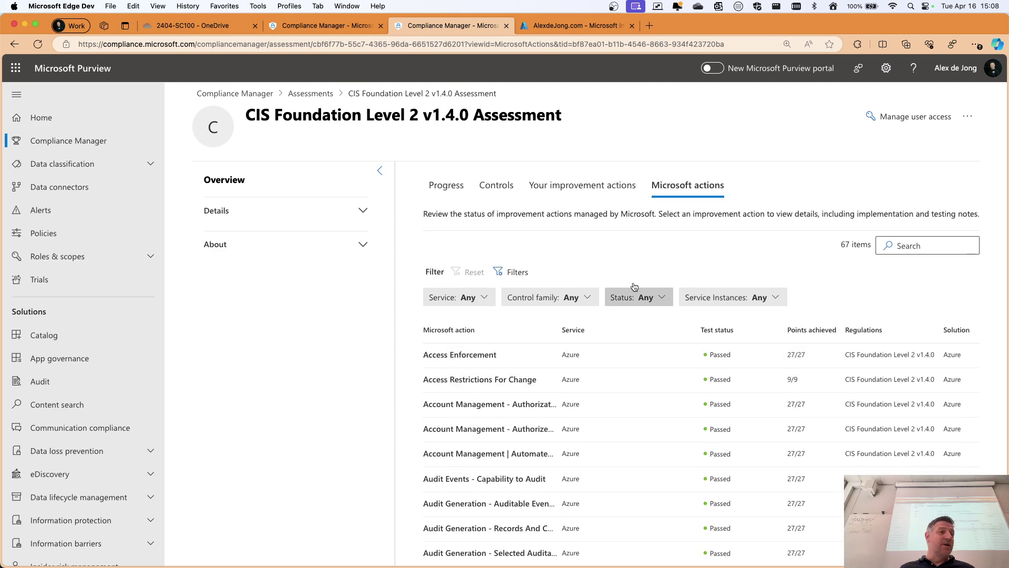
Look through the improvement actions managed by your organization in the assessment
click(600, 190)
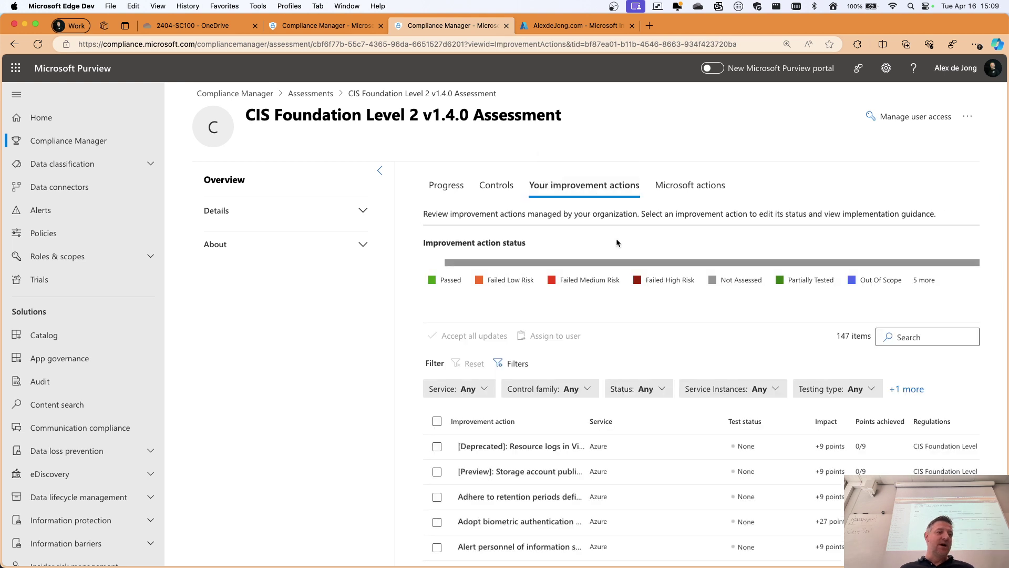
scroll(617, 235, down, 4)
scroll(583, 267, down, 2)
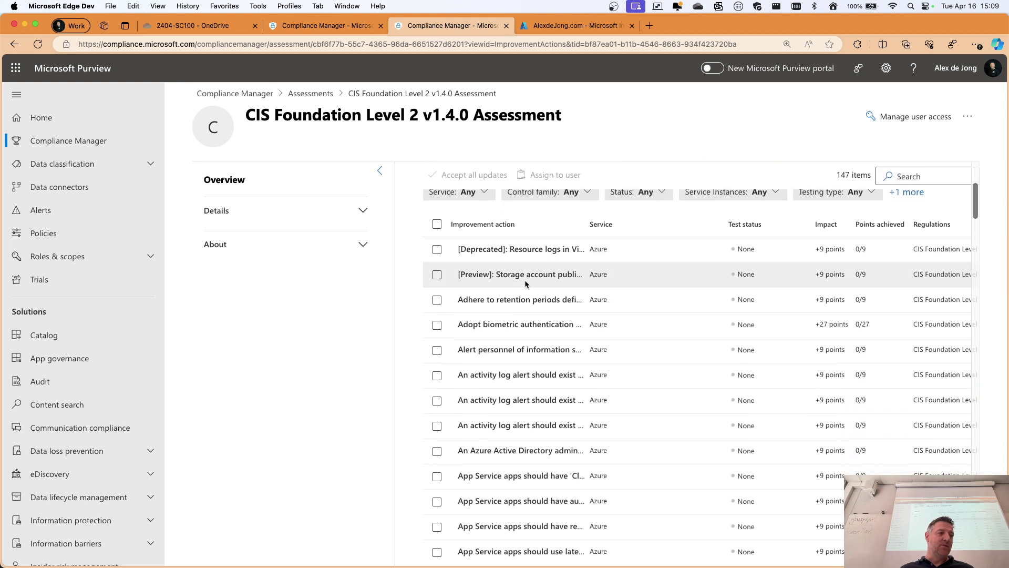
scroll(520, 302, down, 1)
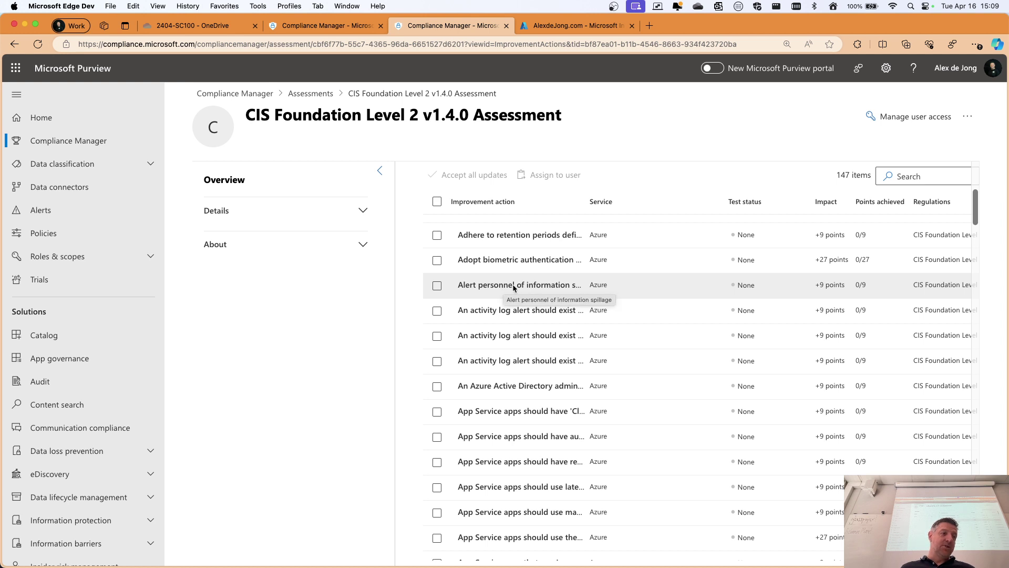
Open the improvement action "Alert personnel of information spillage", read its implementation guidance and subscription monitoring, and close it
click(513, 285)
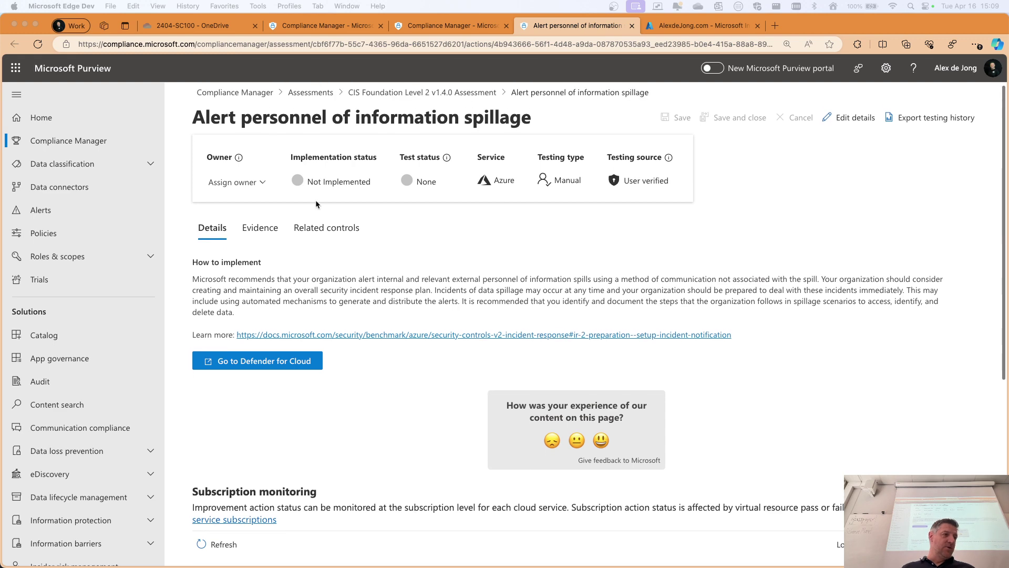
scroll(356, 249, down, 1)
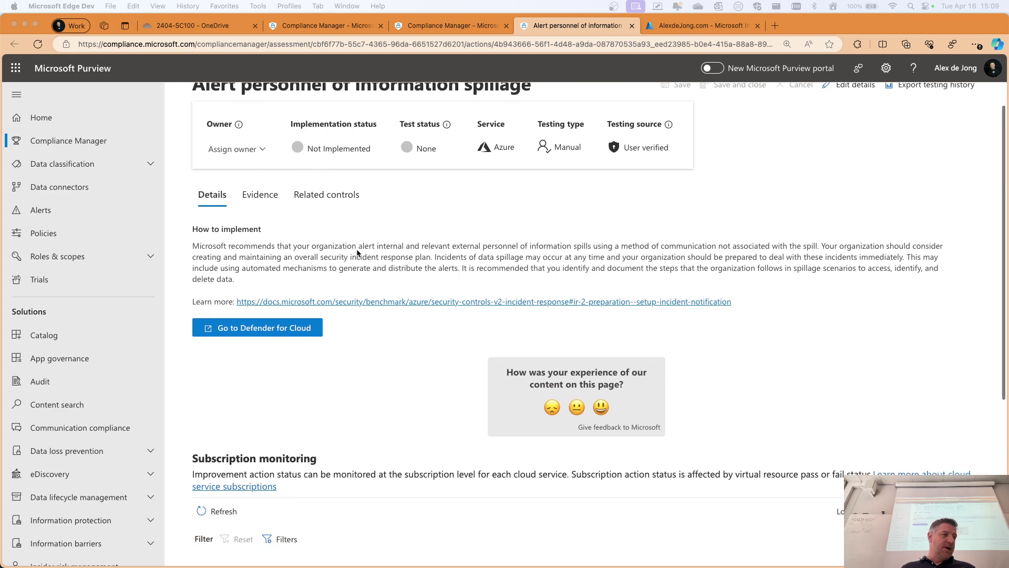
scroll(248, 199, up, 1)
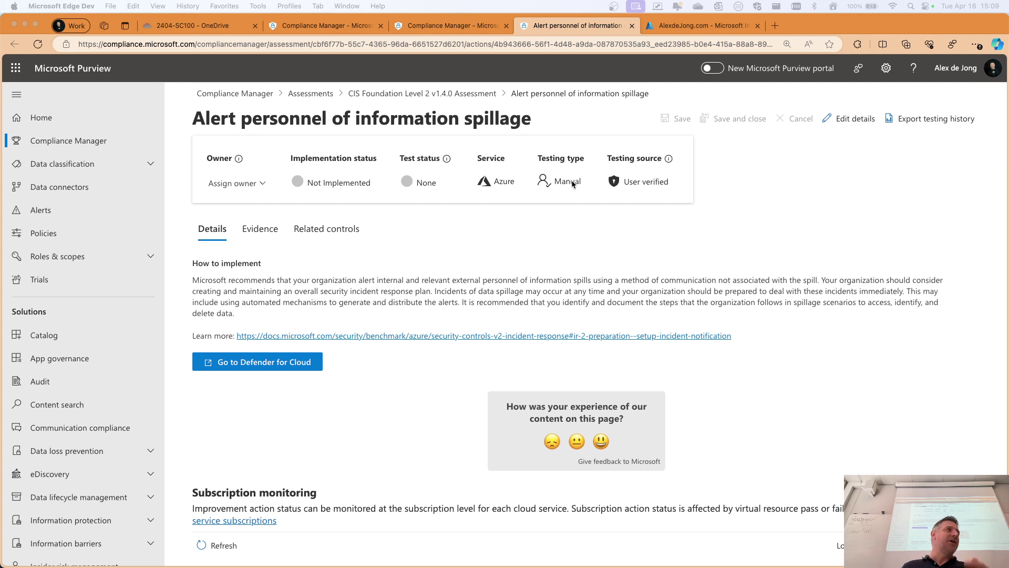
scroll(446, 273, down, 1)
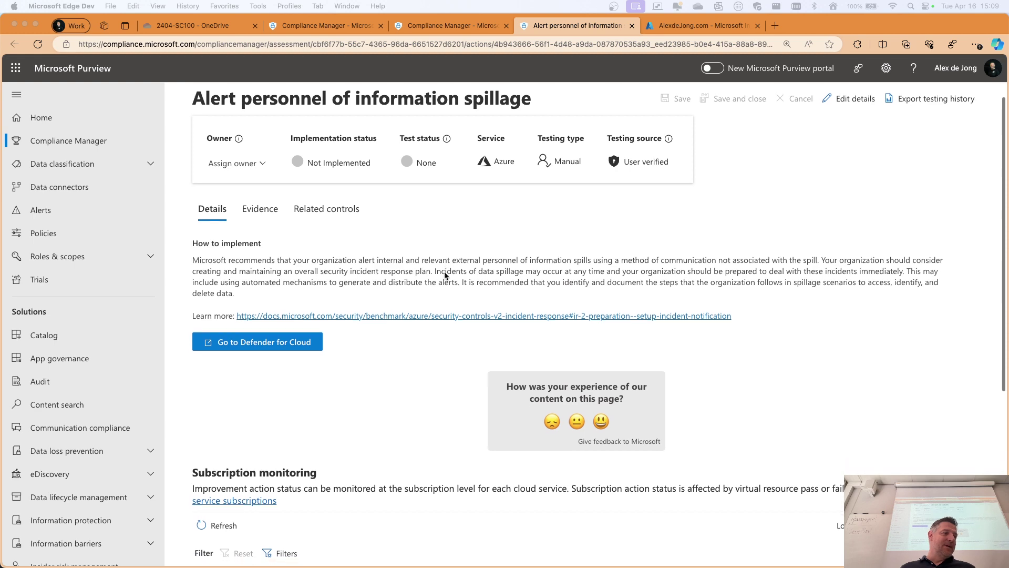
scroll(244, 342, down, 3)
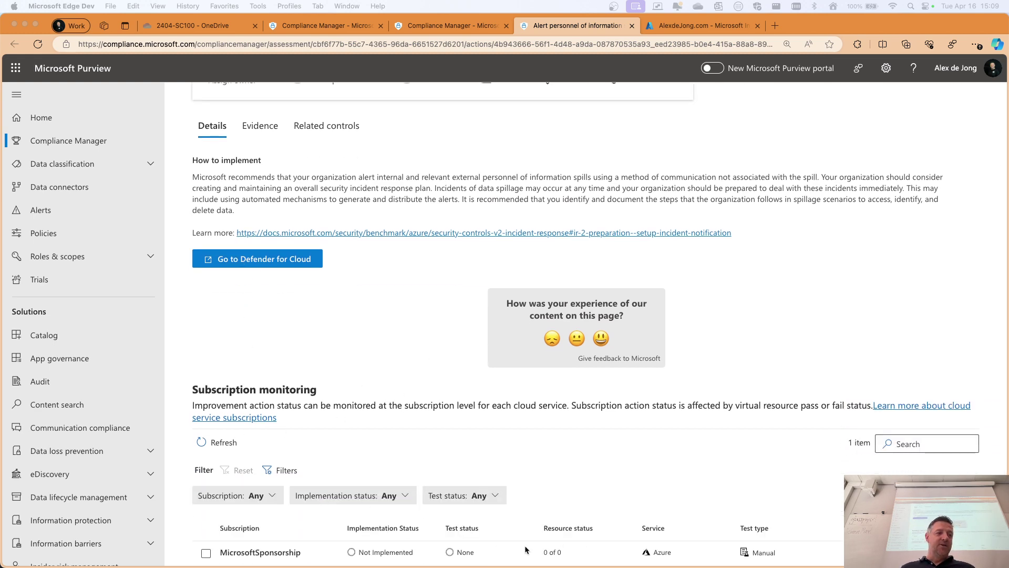
scroll(503, 373, up, 5)
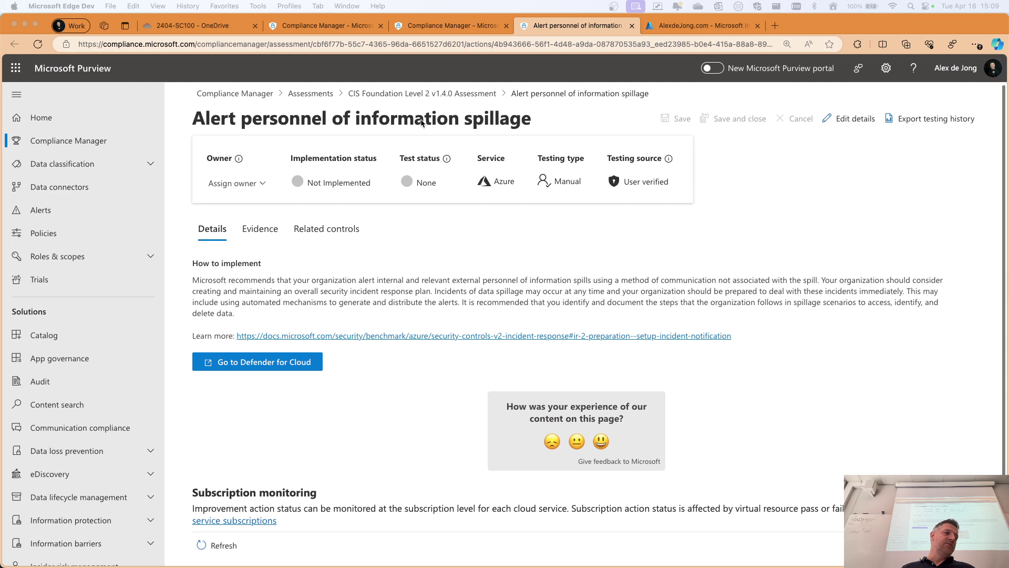
click(632, 26)
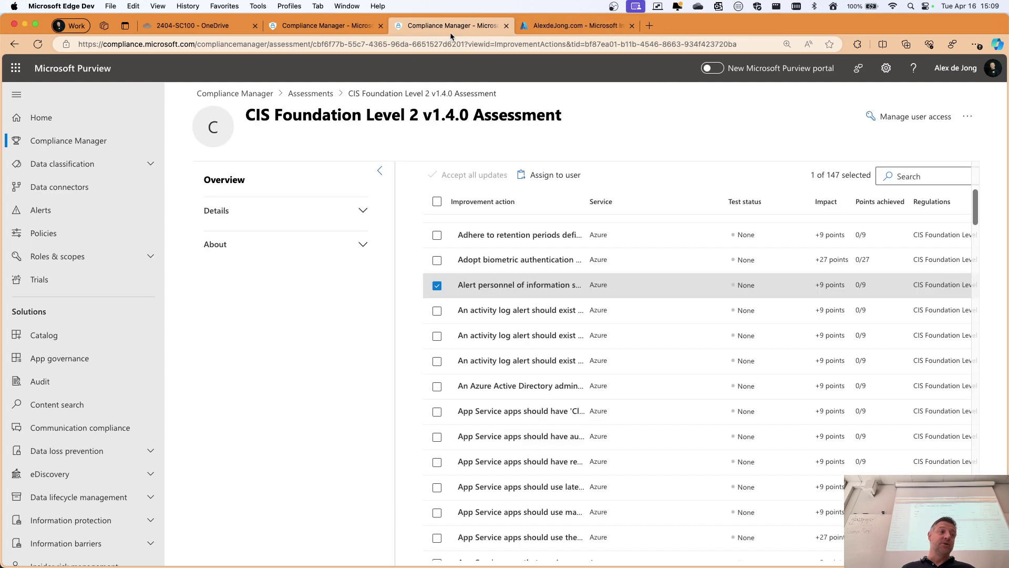
Return to the Compliance Manager assessments, open the regulations list and look through the included and premium templates
click(310, 93)
click(499, 190)
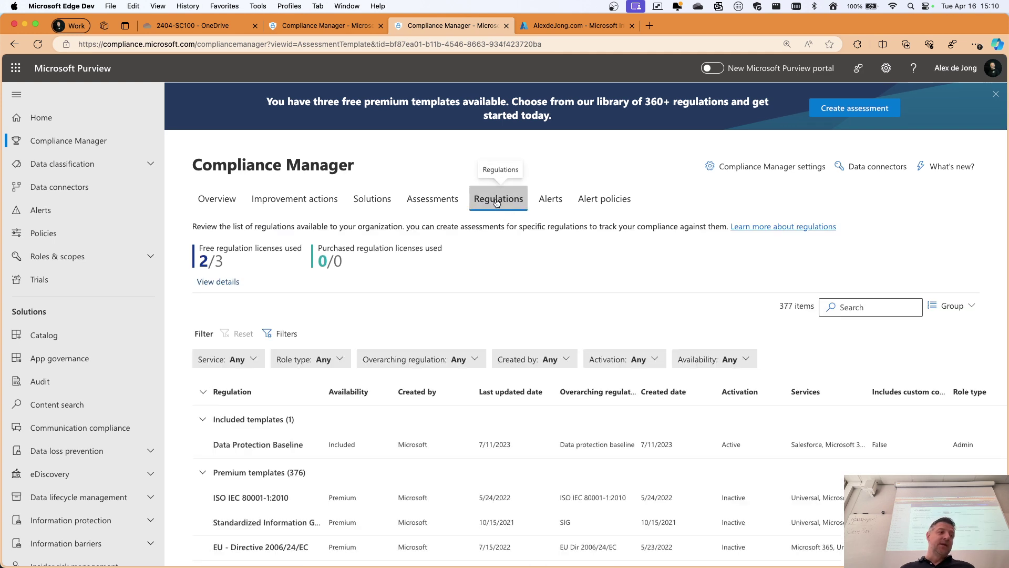
scroll(478, 211, down, 5)
scroll(199, 261, down, 5)
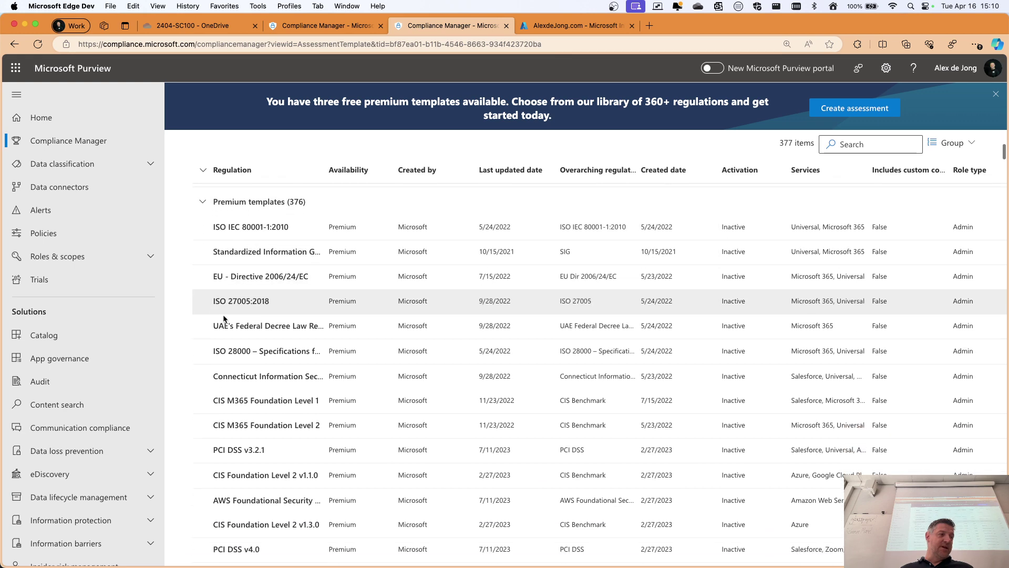
scroll(303, 288, up, 4)
scroll(310, 286, up, 4)
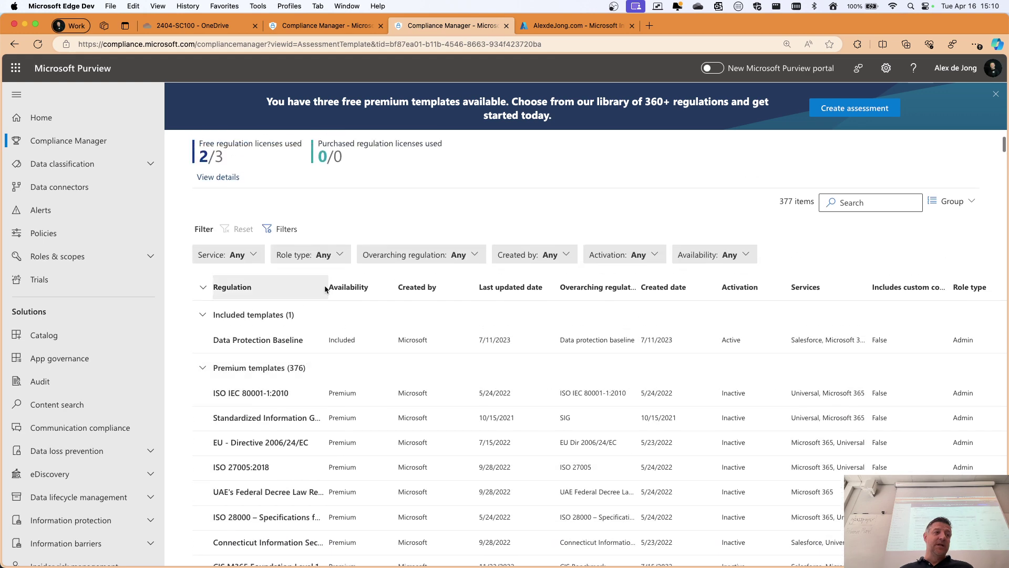
scroll(546, 200, up, 1)
View the Compliance Manager alerts, followed by the list of alert policies
click(546, 200)
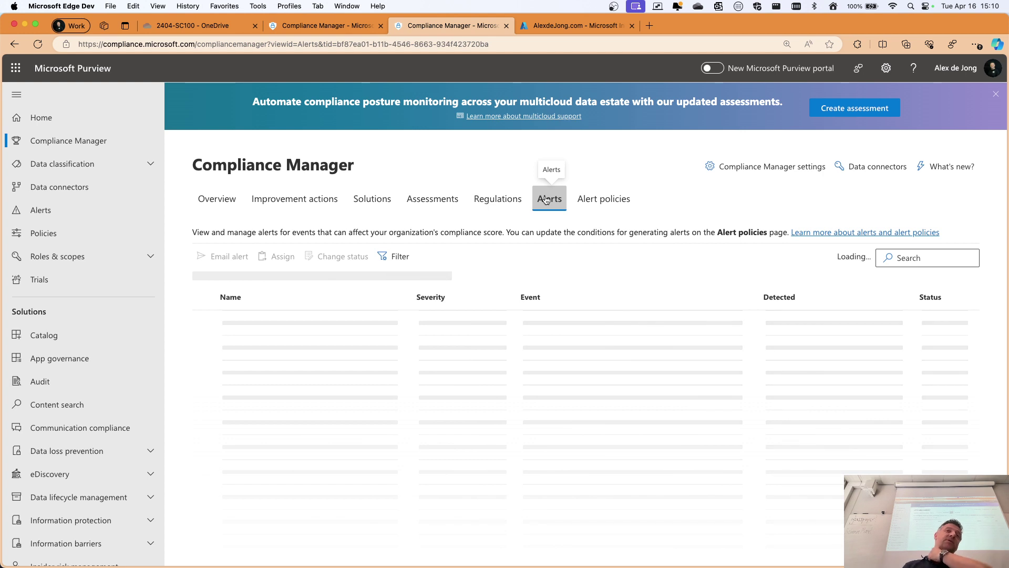
click(601, 199)
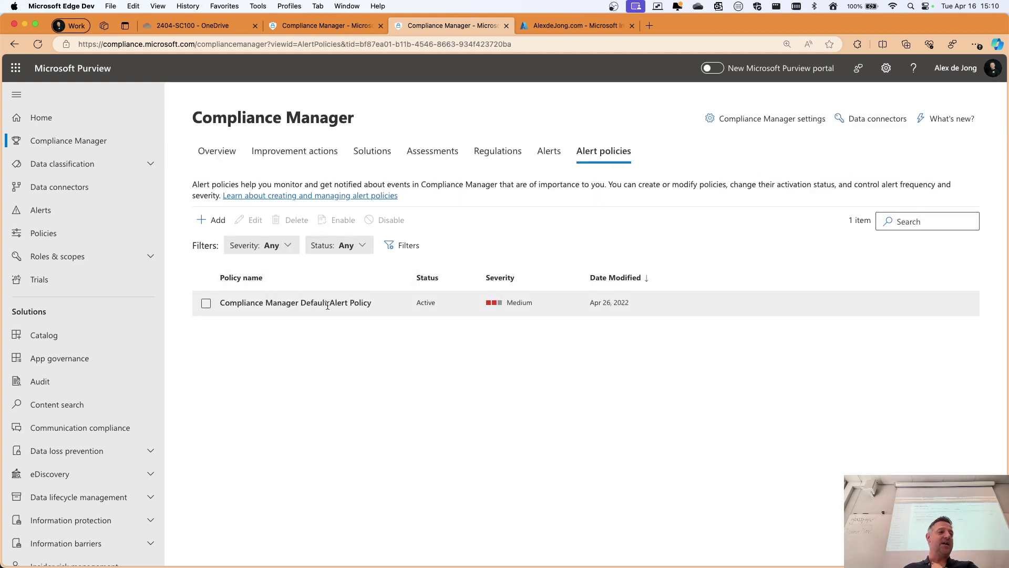
Try creating an alert policy named "sadfsd" with the Score change sub-condition for Improvement Action Activity, and abandon it
click(211, 220)
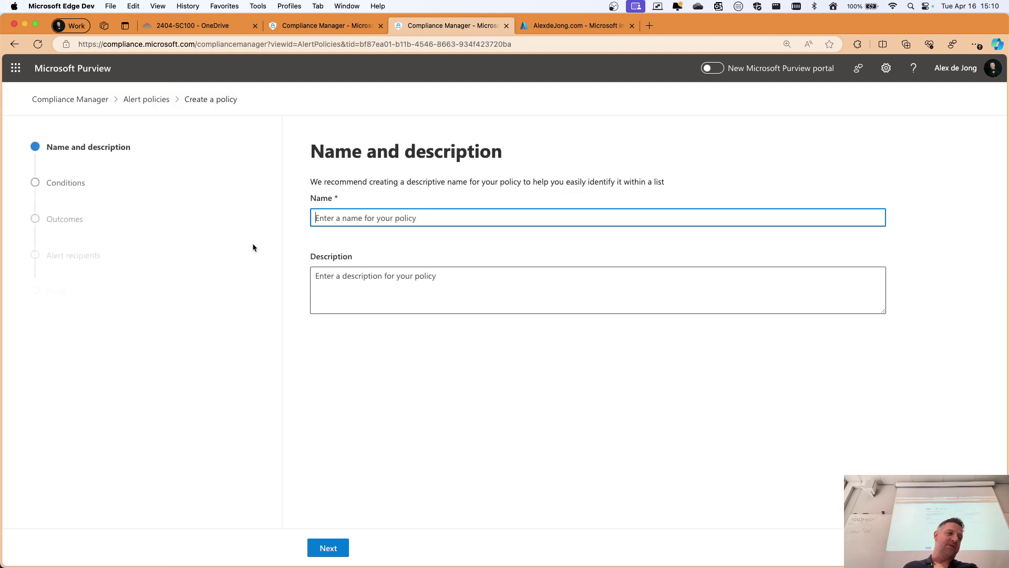
text(sadfsd)
click(328, 548)
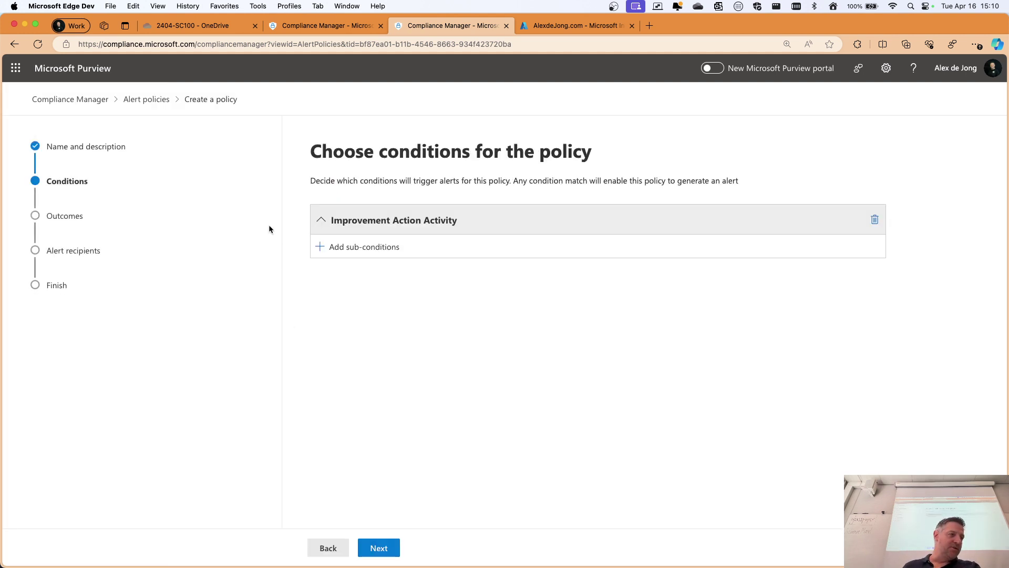
click(321, 254)
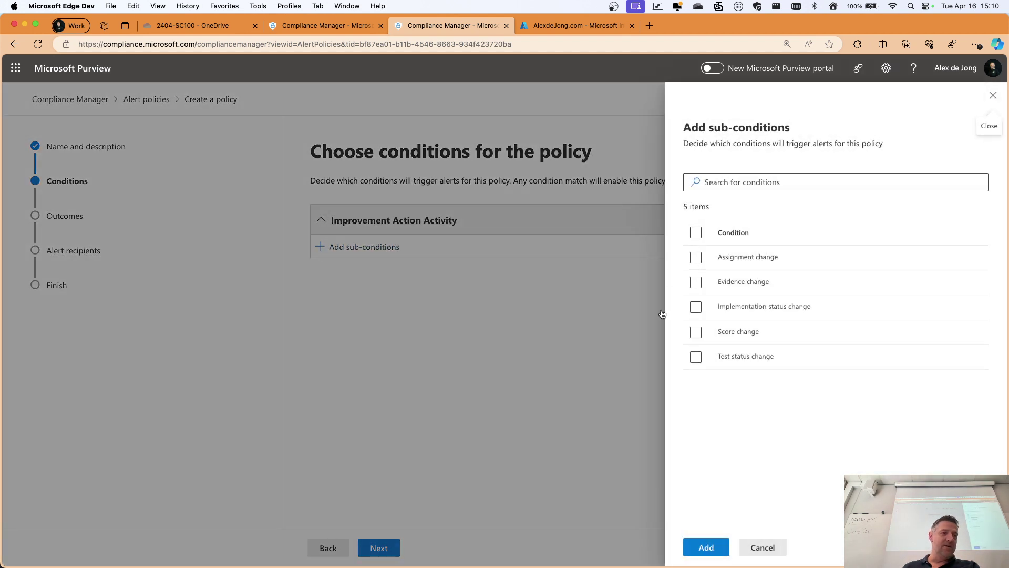
click(704, 332)
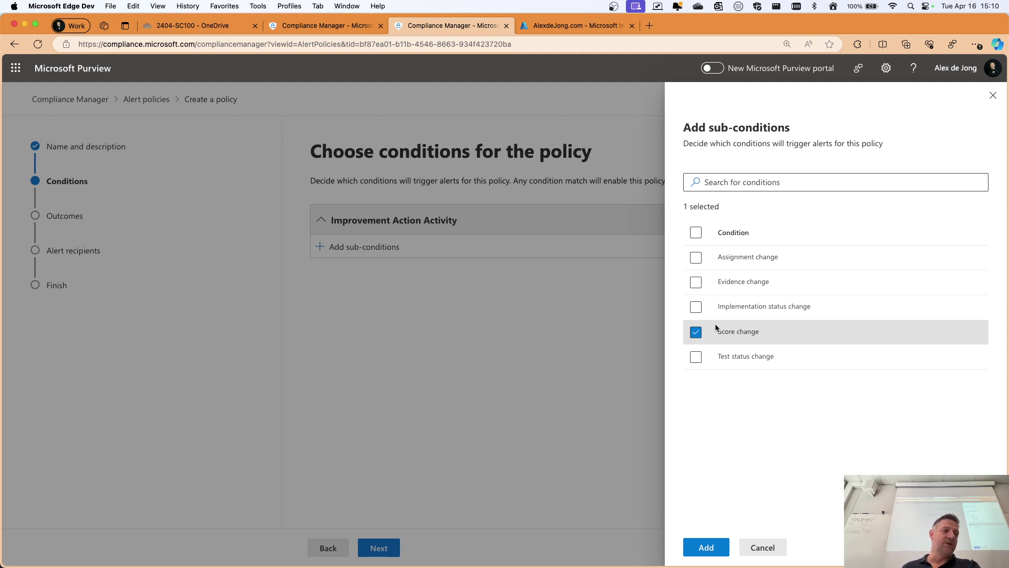
click(993, 96)
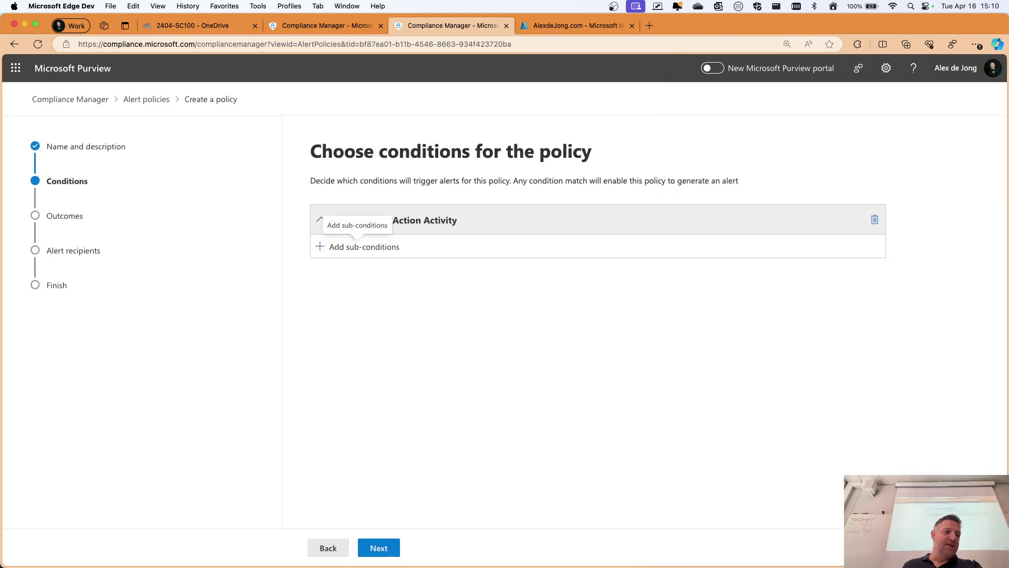
key(Escape)
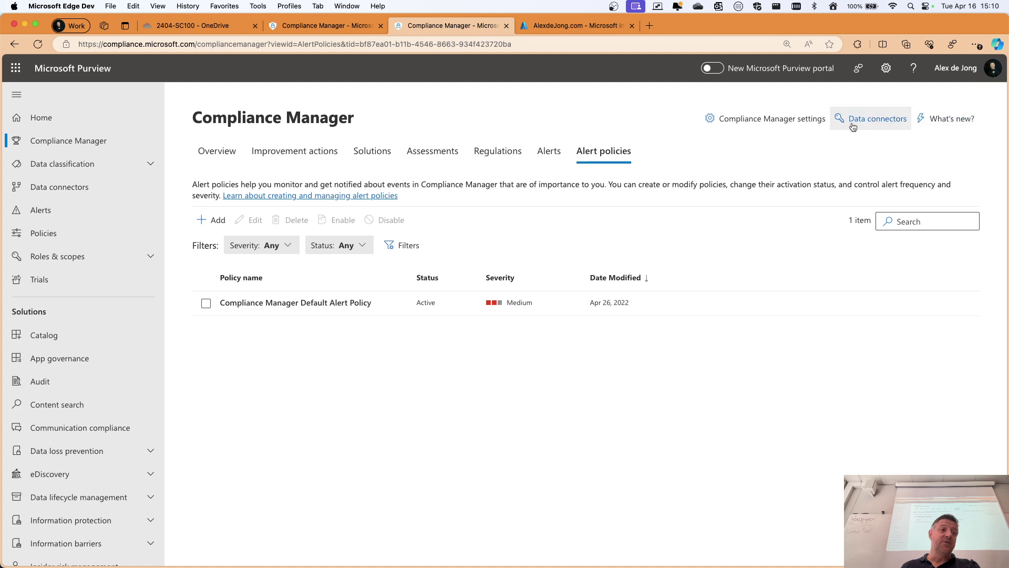
Look at Compliance Manager's available and activated data connectors, and return through the overview to the compliance portal home page
click(877, 118)
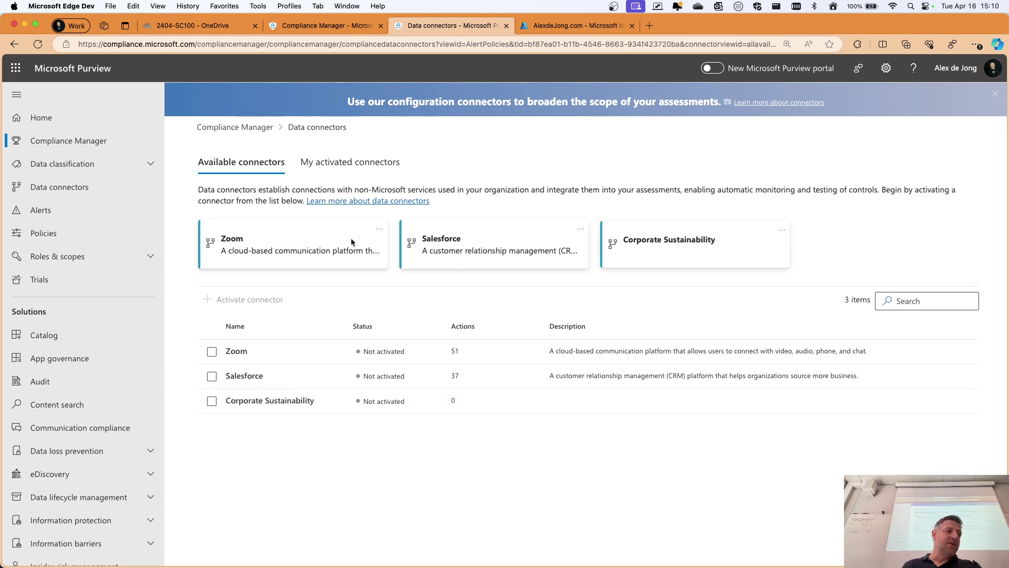
click(351, 162)
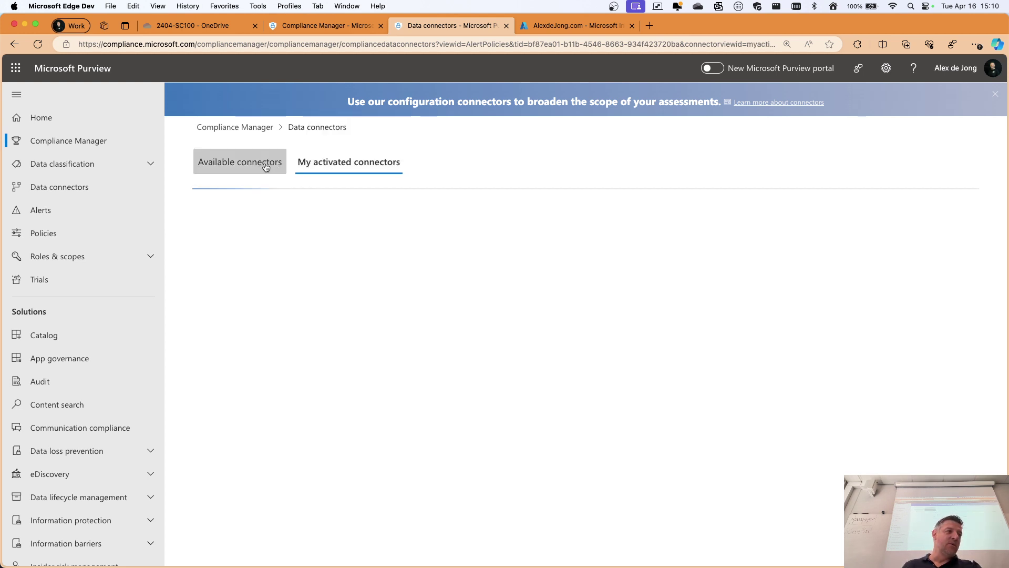
click(230, 165)
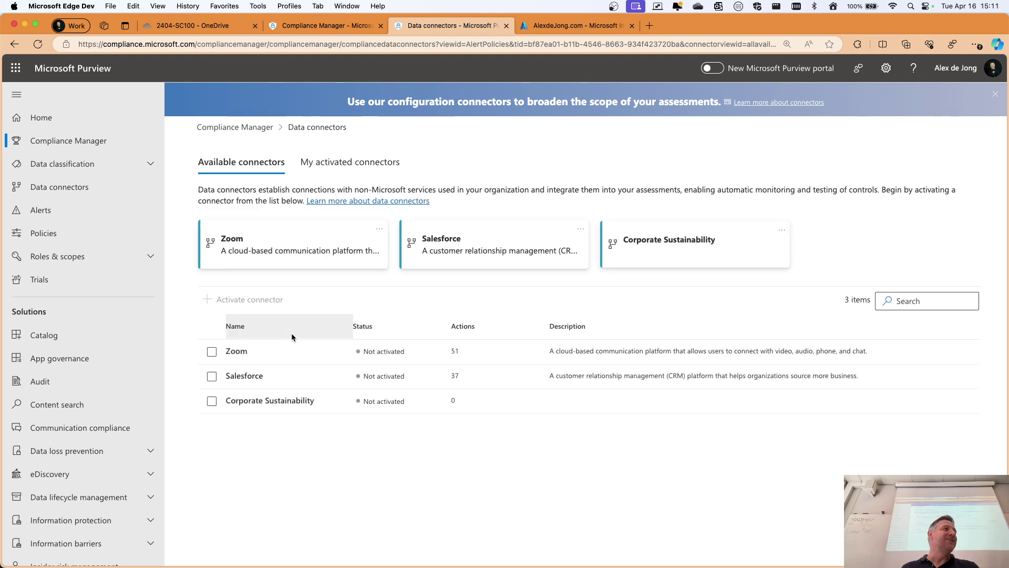
click(246, 130)
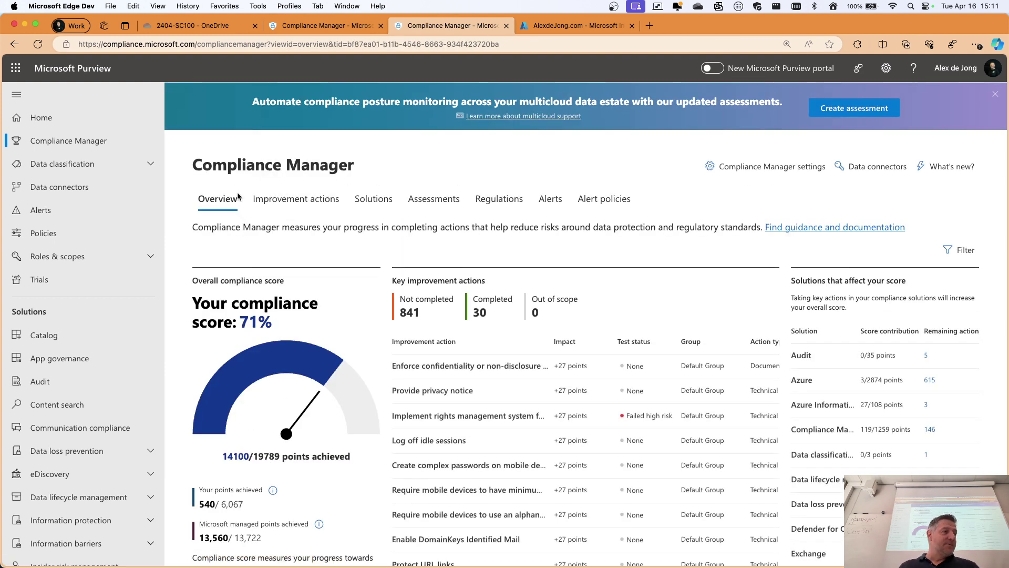
click(52, 120)
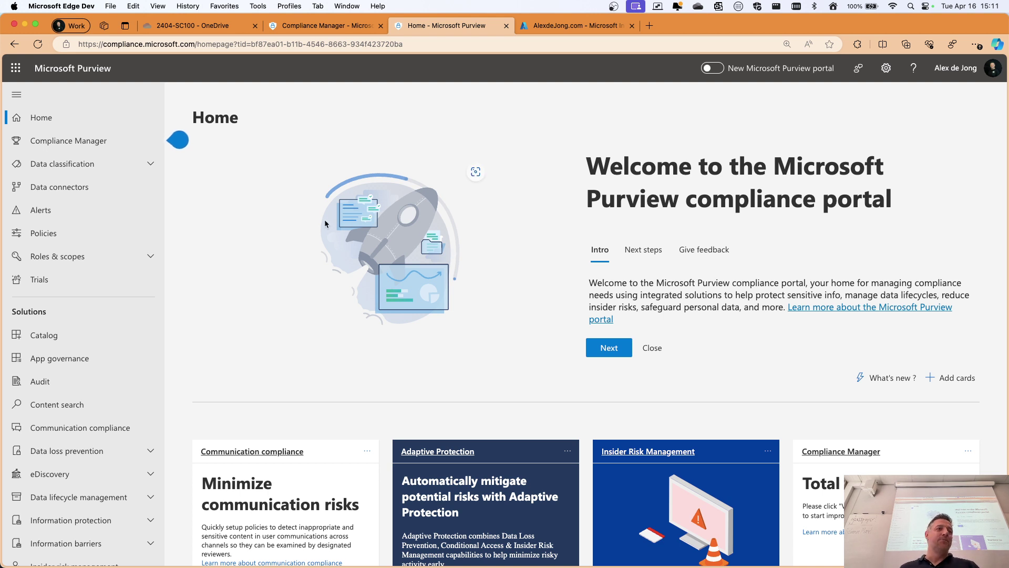
Open purview.microsoft.com in a new browser tab and compare its address with the classic compliance portal's
click(651, 26)
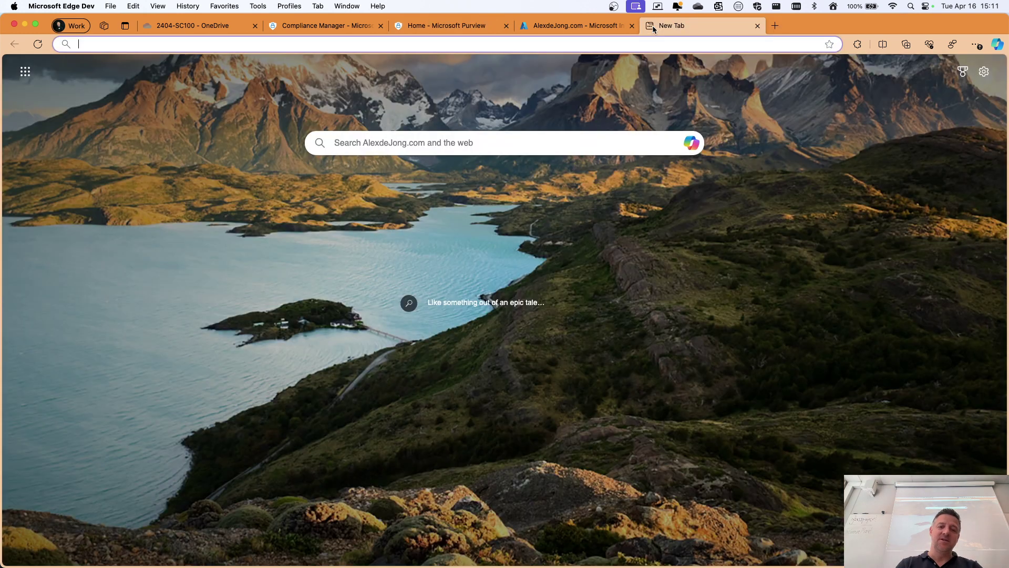
text(purview.microsoft.c)
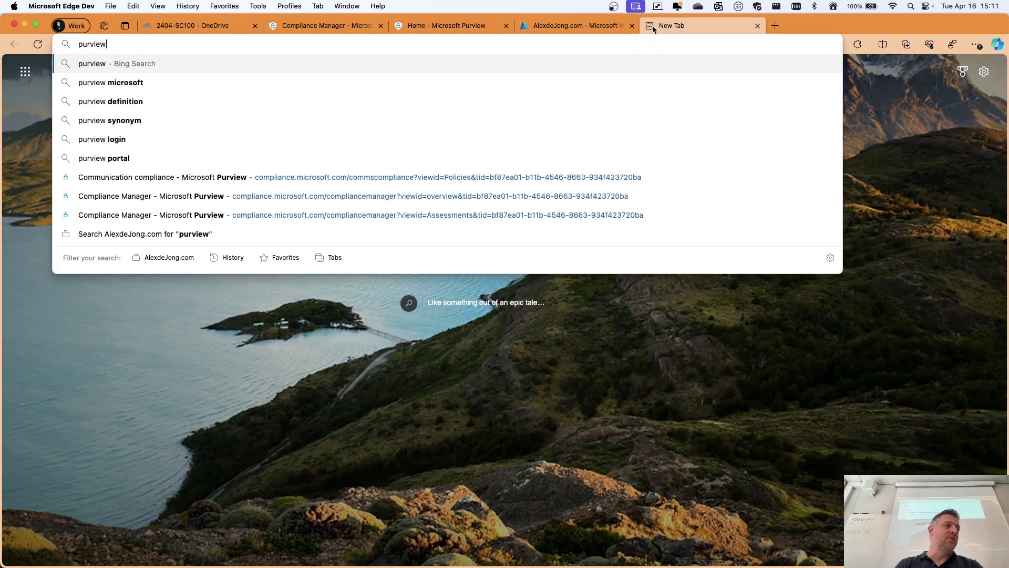
text(om)
key(Return)
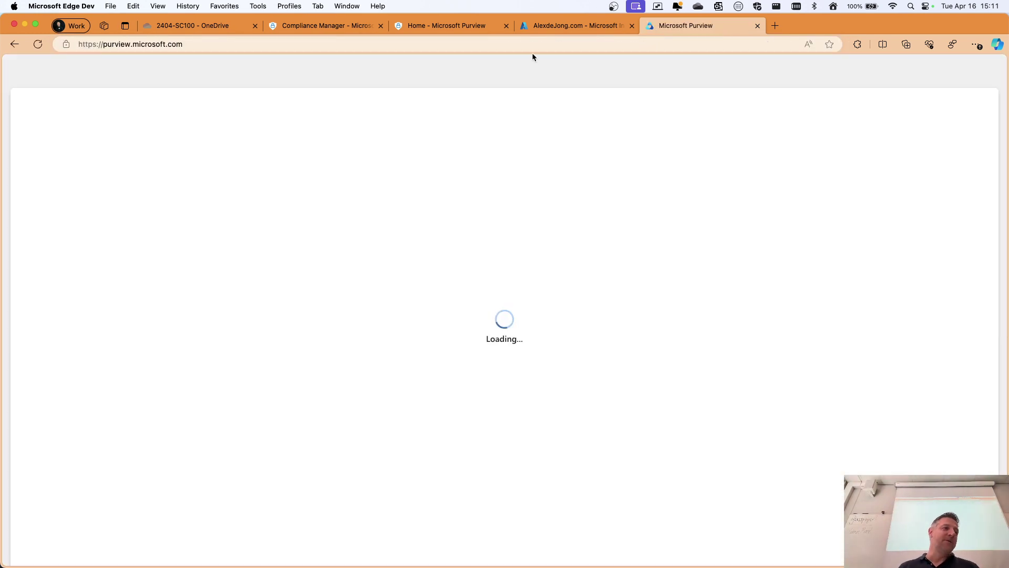
click(410, 26)
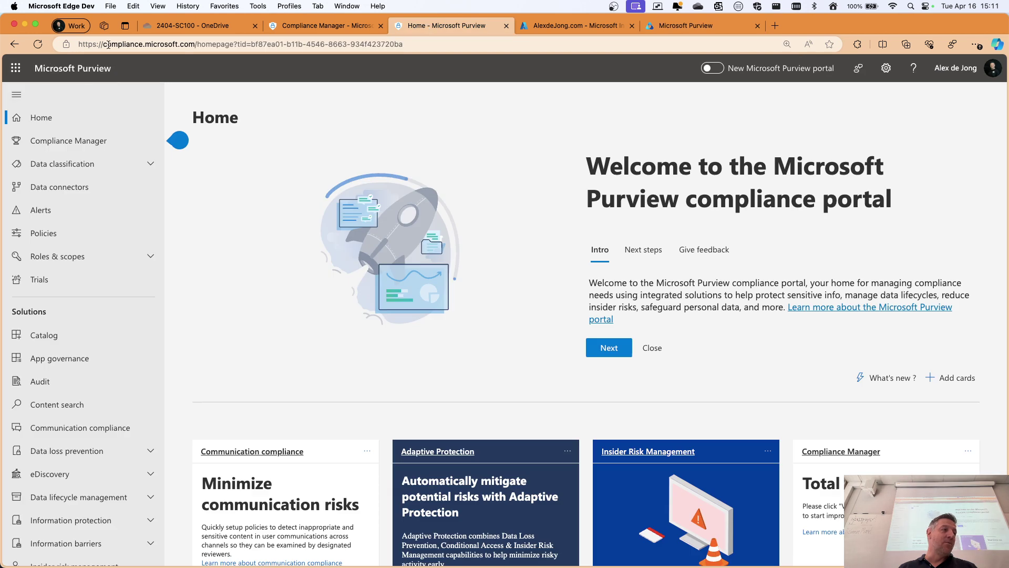
click(731, 22)
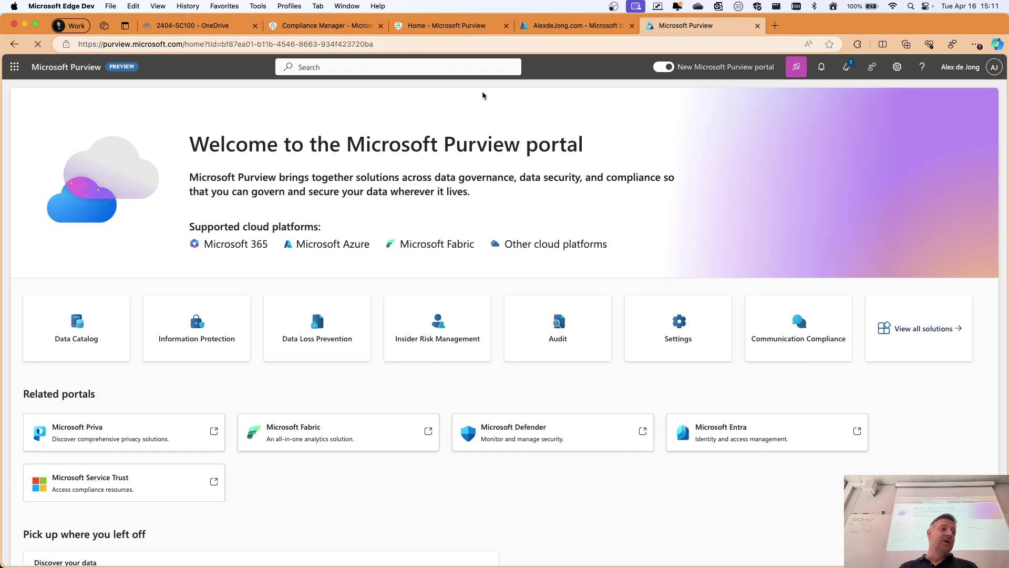
Look through the new Purview portal home page, including its related portals, Data Catalog section, and trials and recommendations
scroll(443, 159, down, 3)
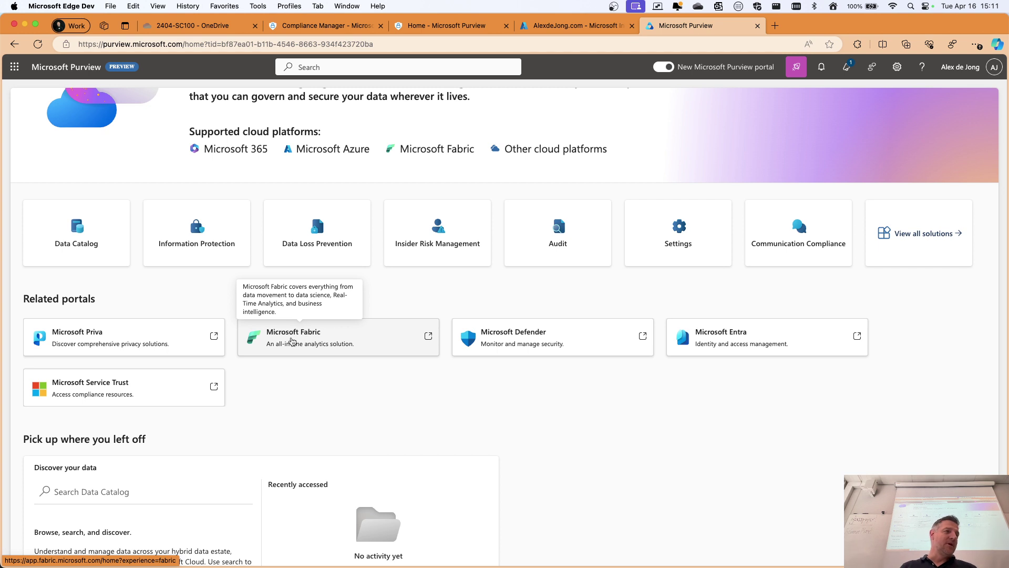
scroll(292, 342, up, 1)
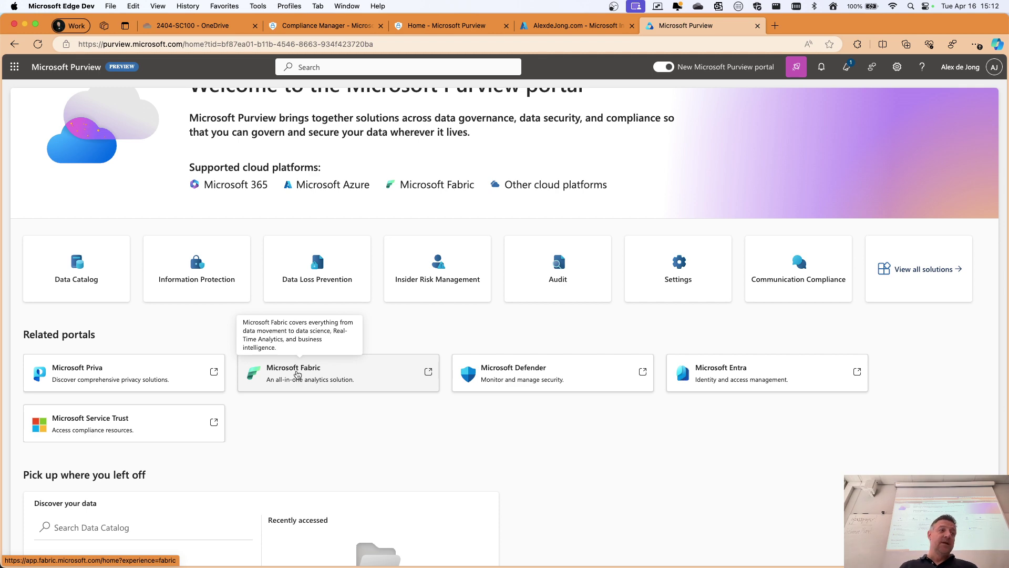
key(super+plus)
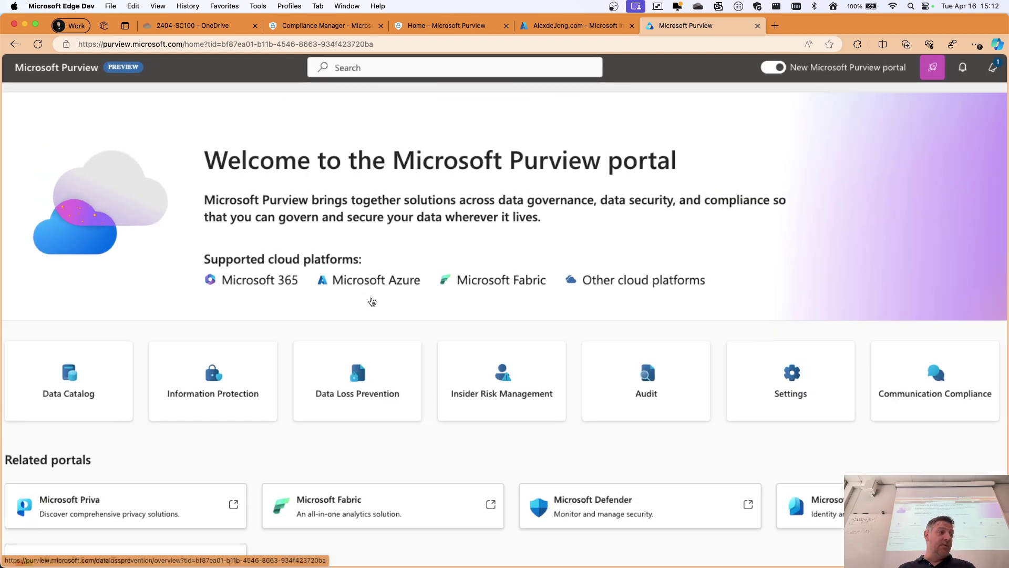
key(super+minus)
key(super+minus)
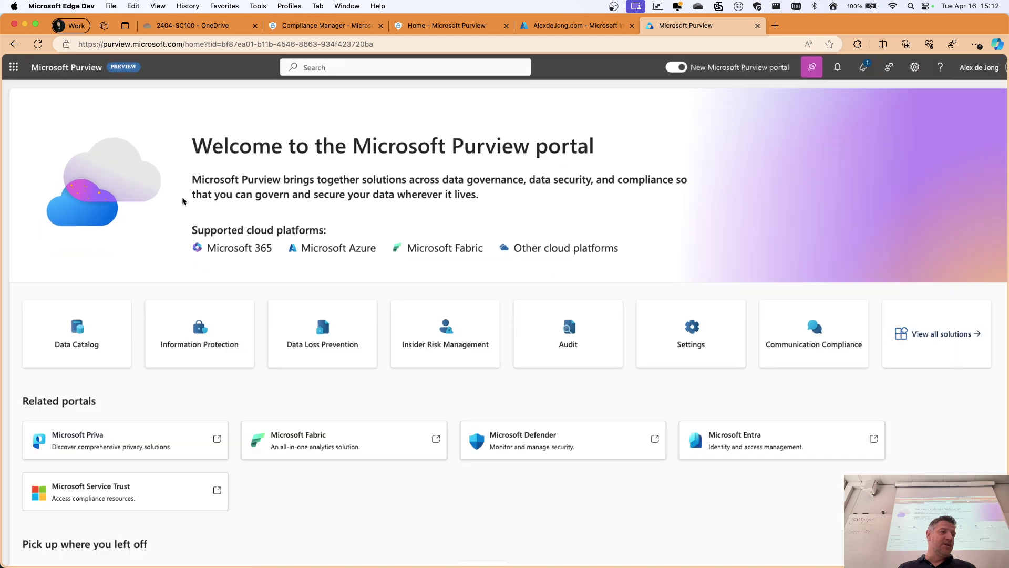
scroll(282, 308, down, 5)
scroll(261, 303, down, 10)
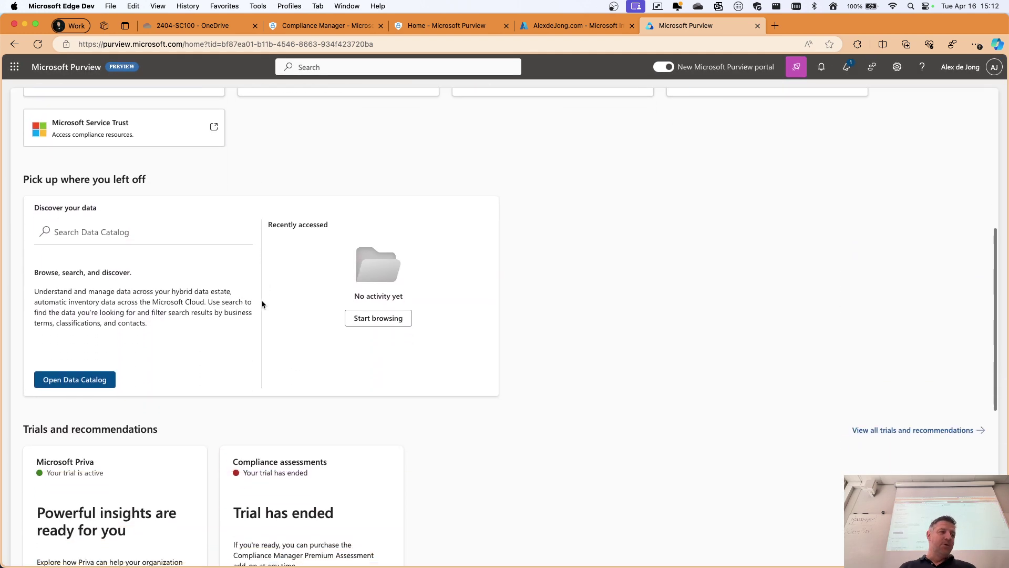
scroll(262, 303, up, 10)
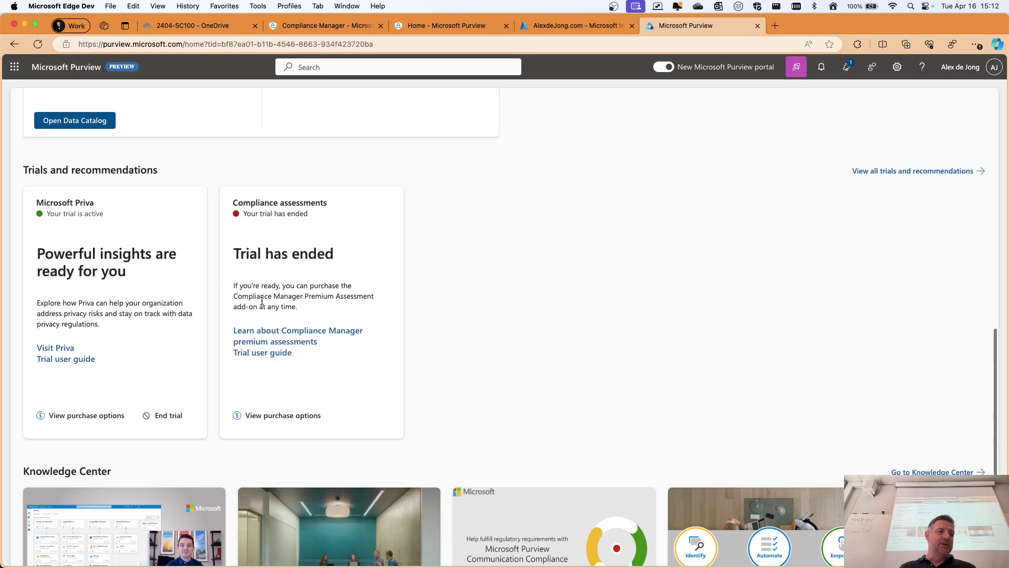
scroll(262, 303, up, 3)
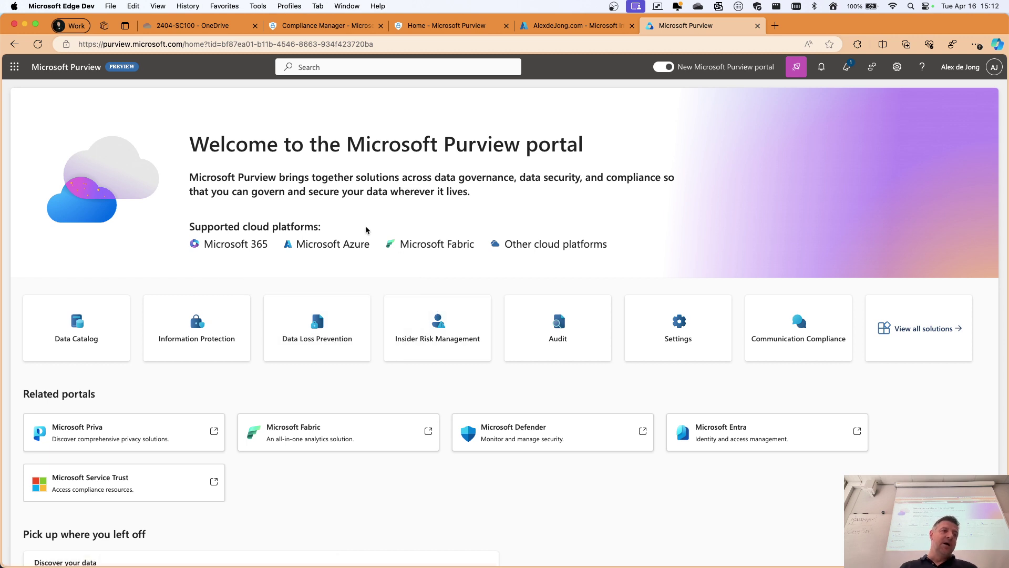
Leave the ISO 27001:2013 for Azure assessment for the compliance portal home page and switch to the new Microsoft Purview portal
click(316, 27)
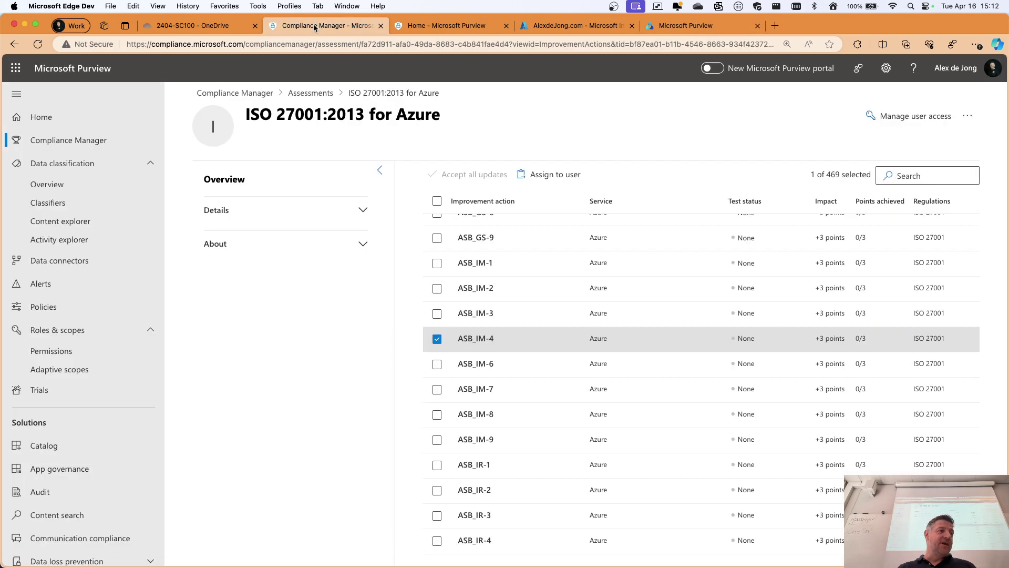
click(46, 117)
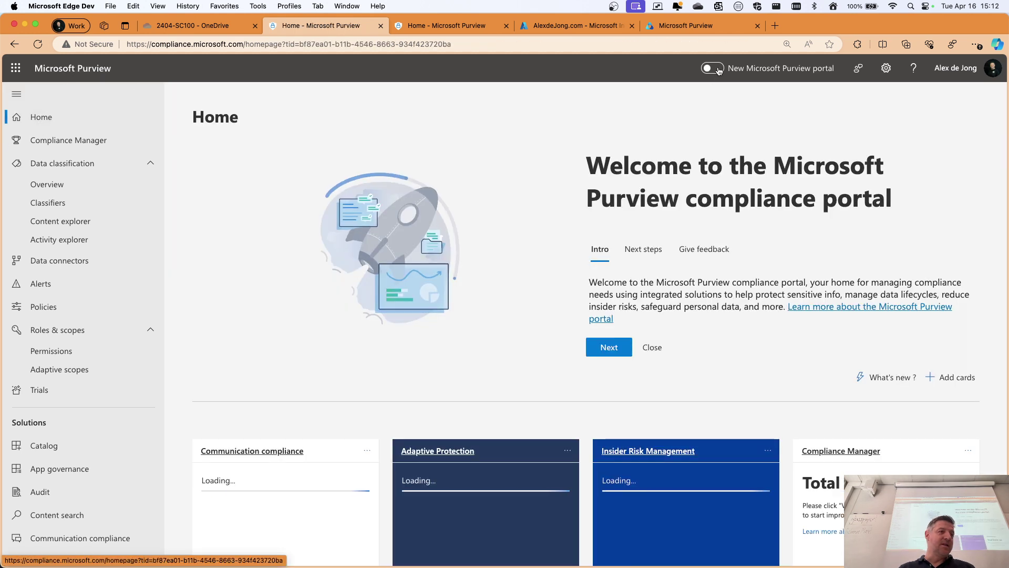
scroll(180, 135, up, 5)
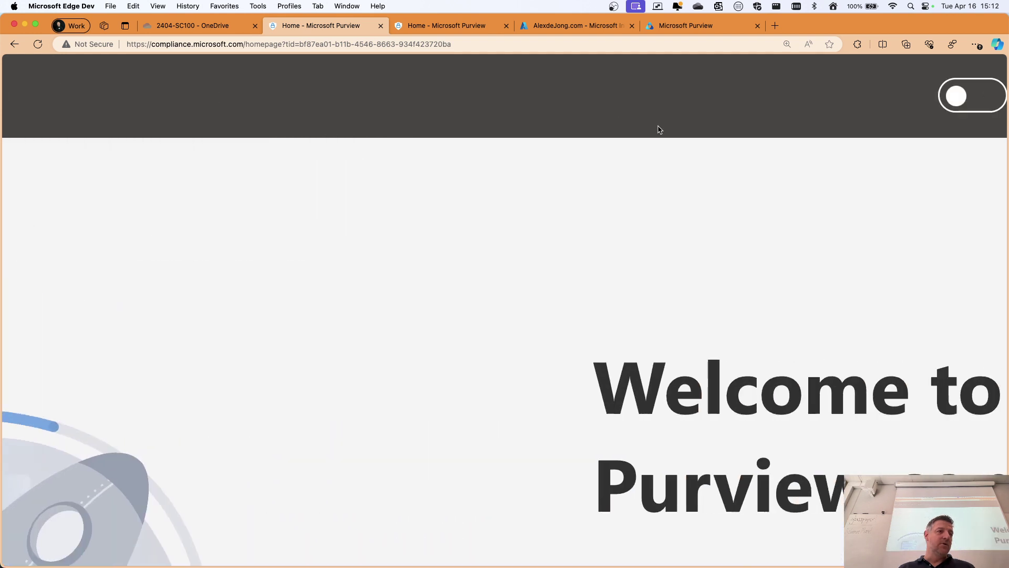
scroll(659, 129, right, 2)
key(super+0)
mouse_move(715, 68)
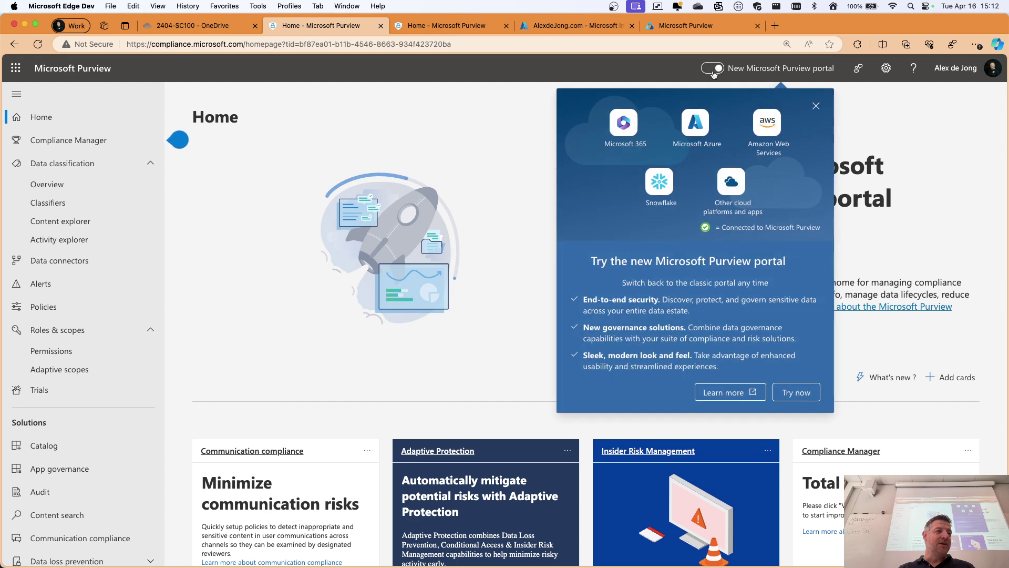
click(796, 392)
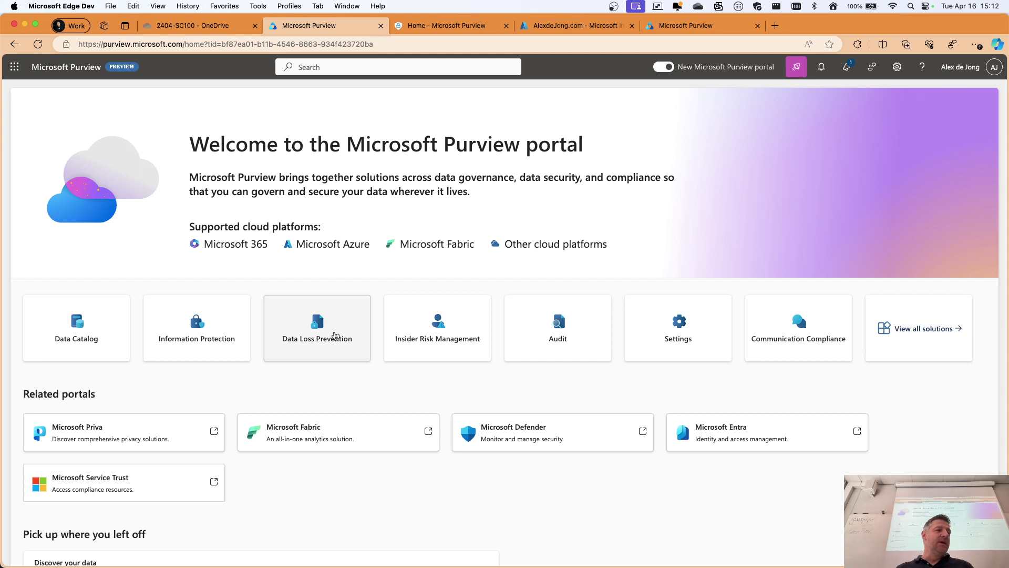
From the new Purview portal home page, open the Data Catalog, view its Microsoft Azure source types, and return home
scroll(428, 368, down, 5)
scroll(428, 368, up, 1)
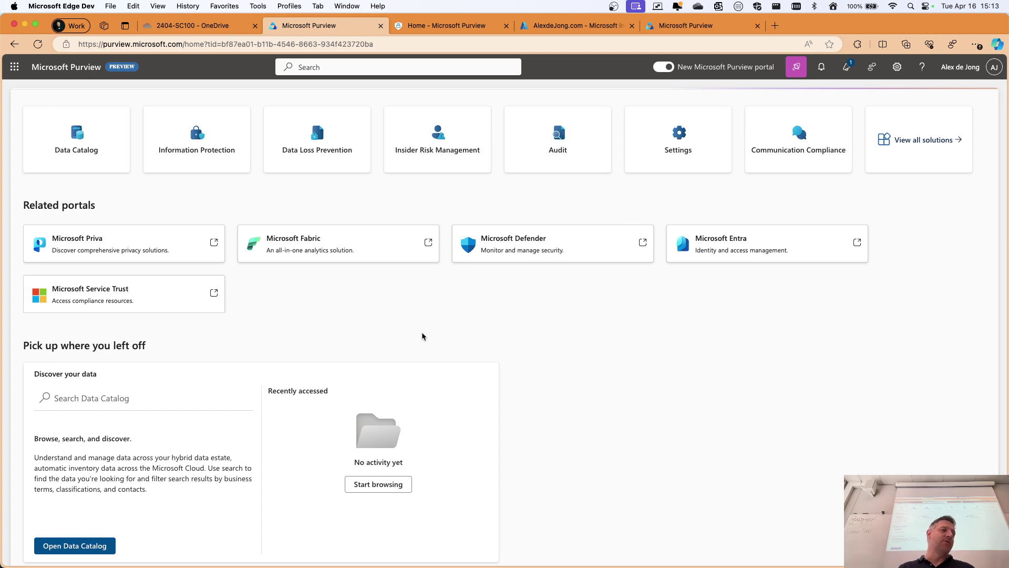
scroll(400, 347, down, 4)
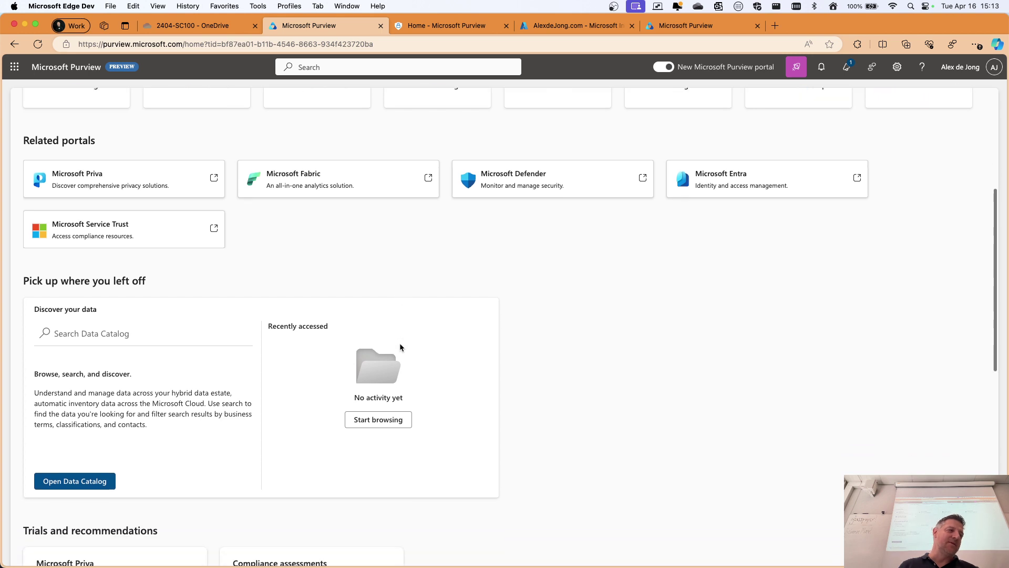
scroll(400, 346, up, 6)
scroll(399, 347, up, 1)
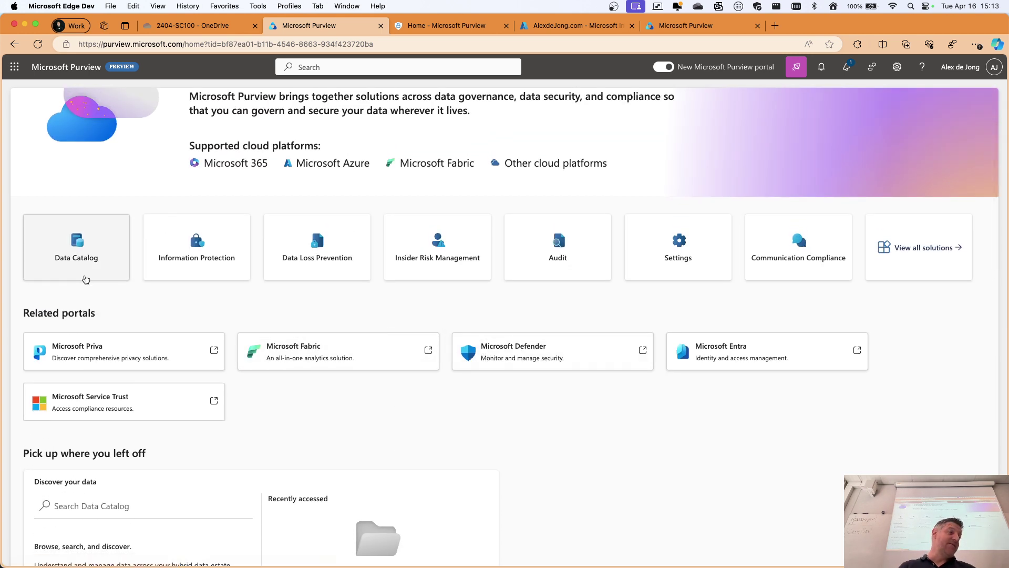
scroll(79, 247, up, 1)
click(91, 257)
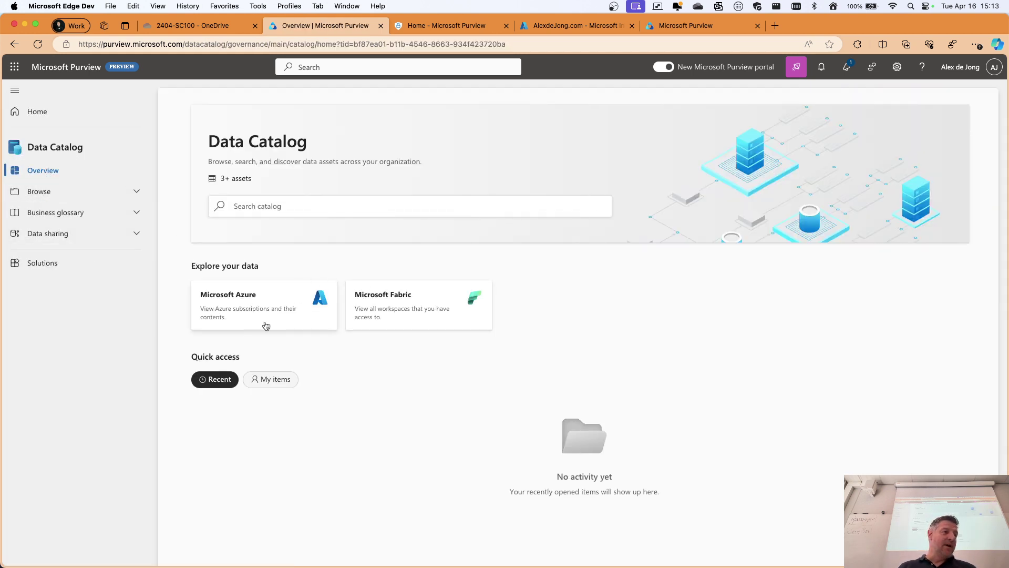
click(31, 191)
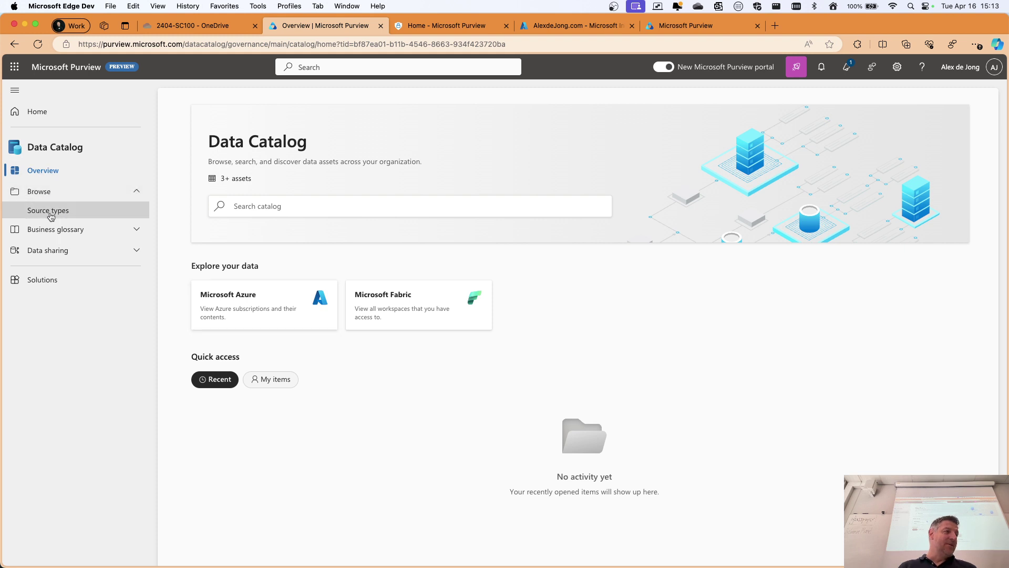
click(241, 299)
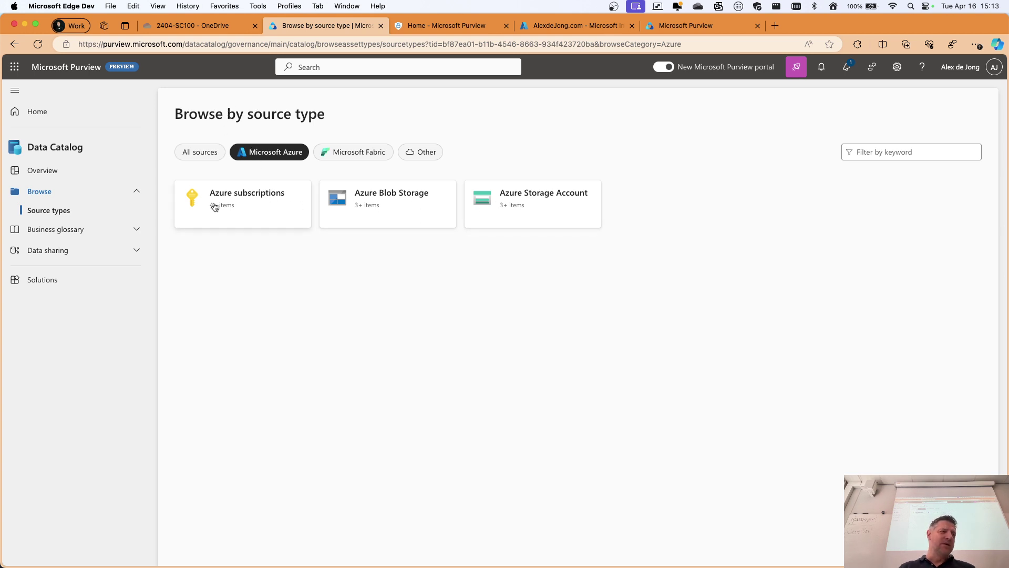
click(40, 113)
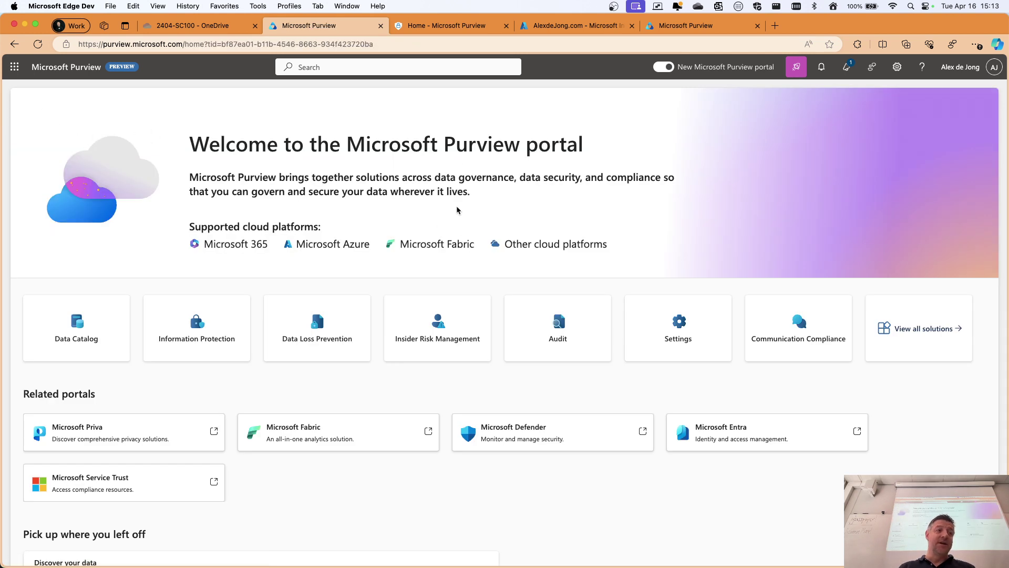
Open Information Protection from the new portal home page and check which portal domain its address uses
click(216, 324)
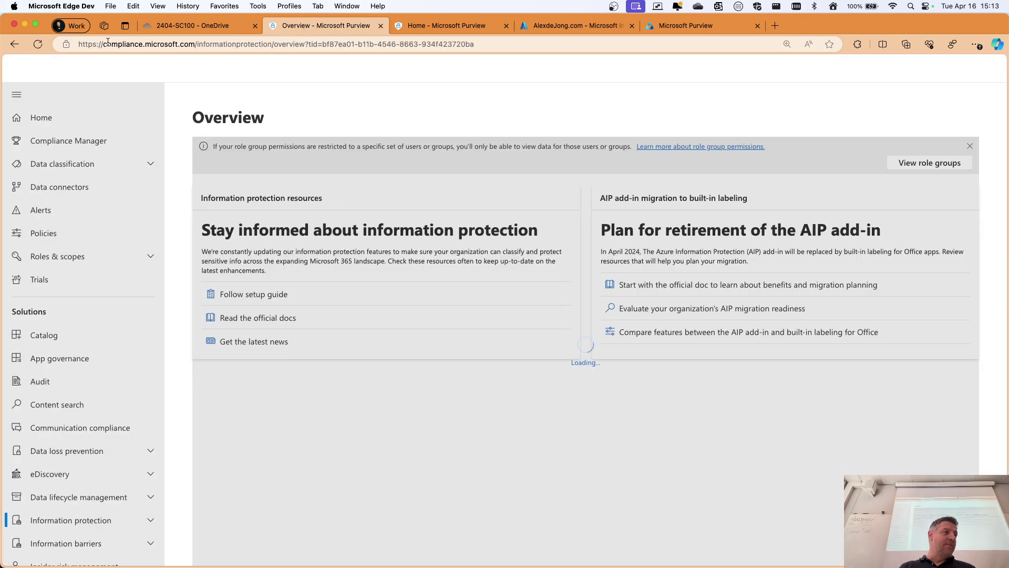
drag(103, 44, 194, 45)
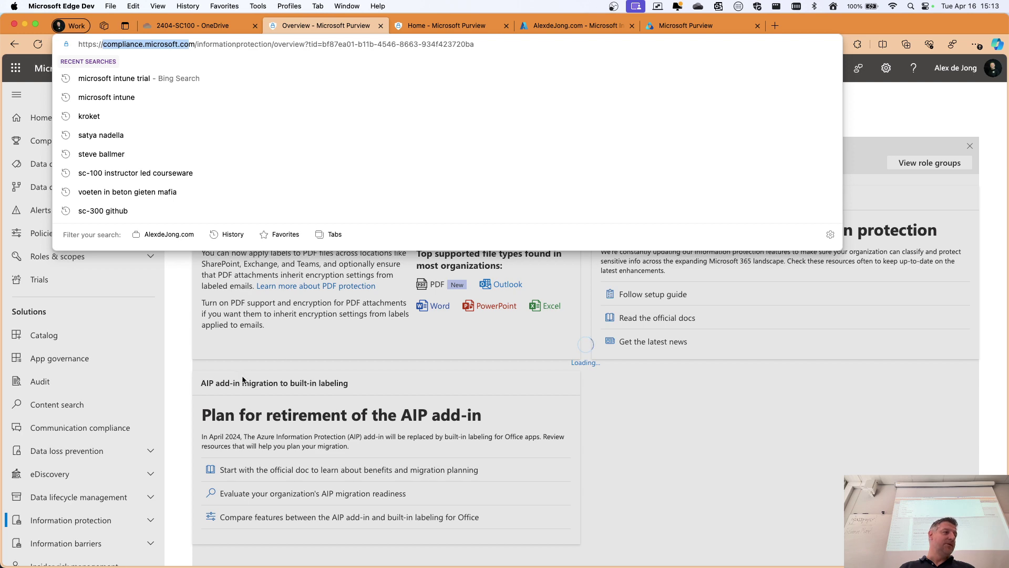
click(602, 403)
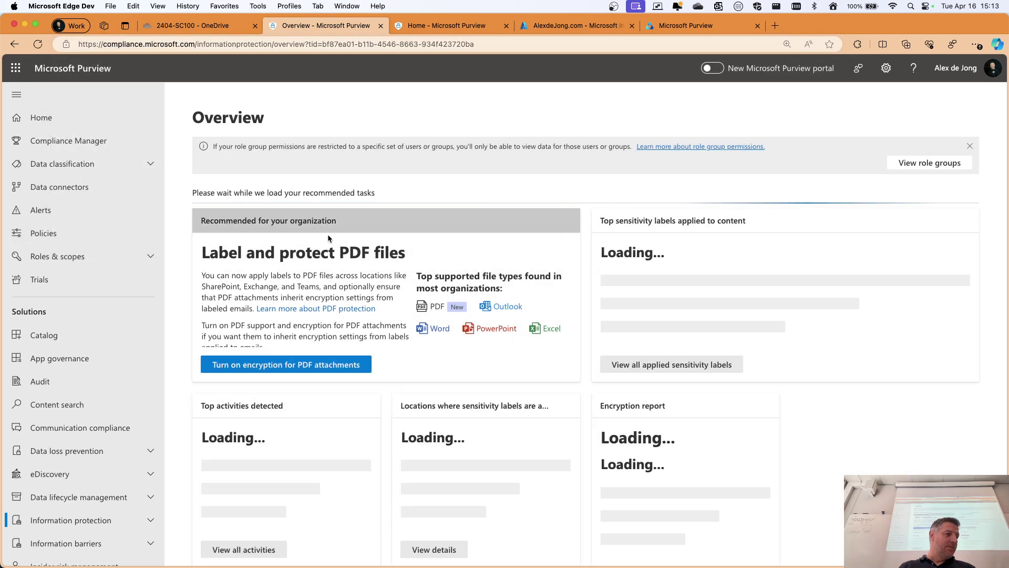
Review the Information protection overview's recommendations, applied sensitivity labels, detected activities, label locations and encryption report
scroll(410, 305, down, 5)
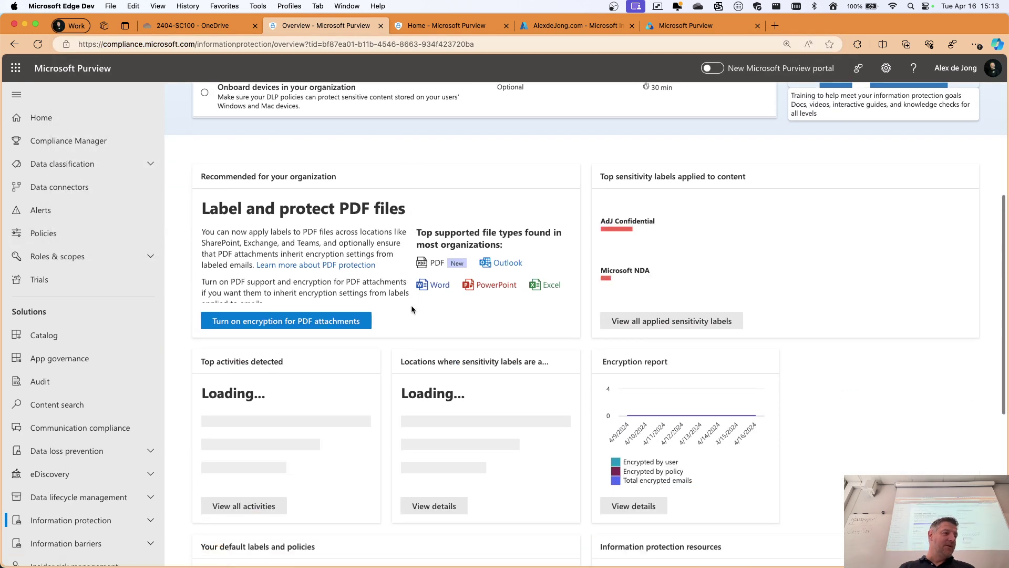
scroll(411, 305, up, 5)
scroll(409, 305, down, 5)
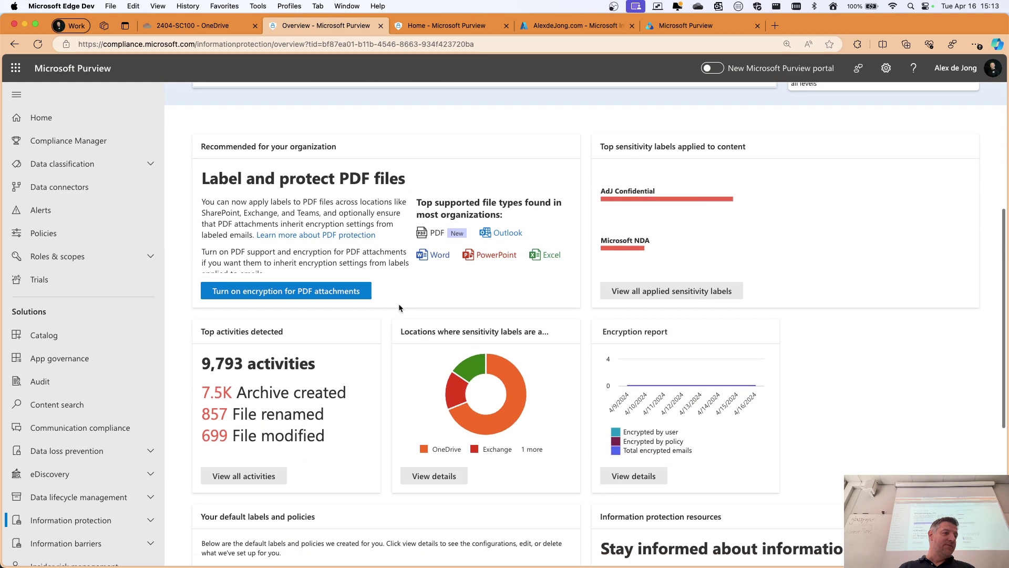
scroll(472, 244, down, 1)
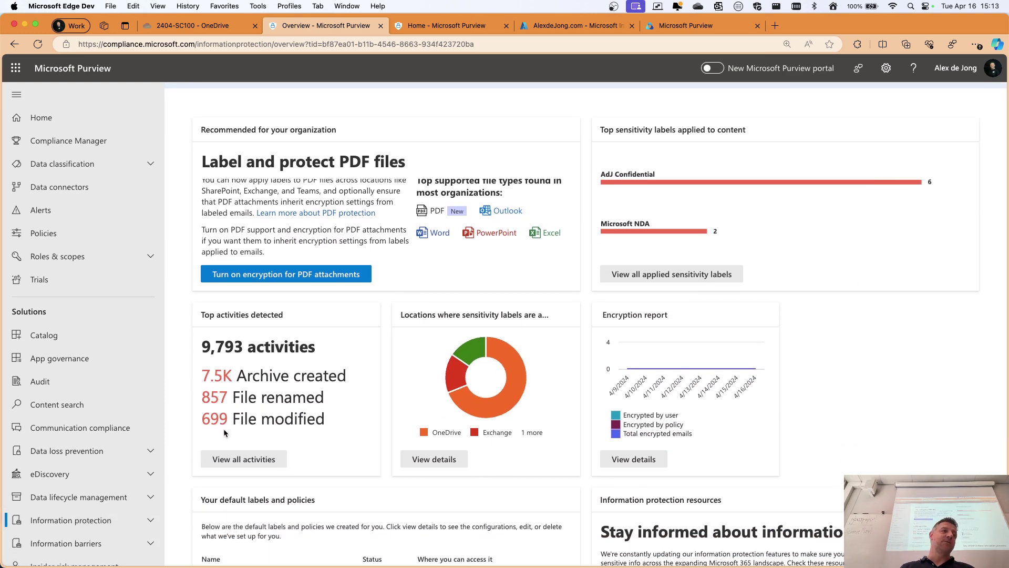
Switch to the other browser tab with the new Purview portal and open its Settings account overview
click(683, 25)
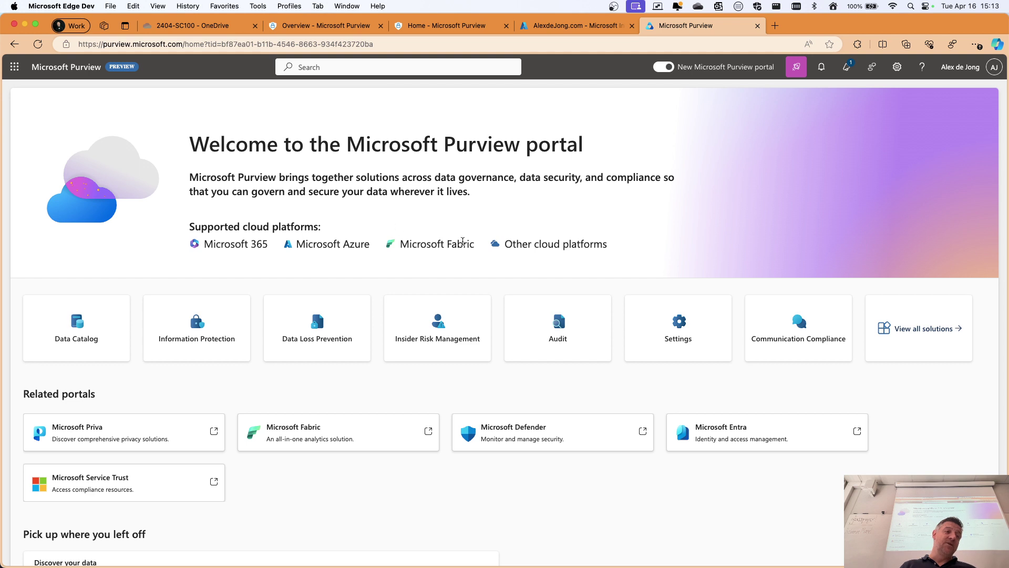
click(675, 319)
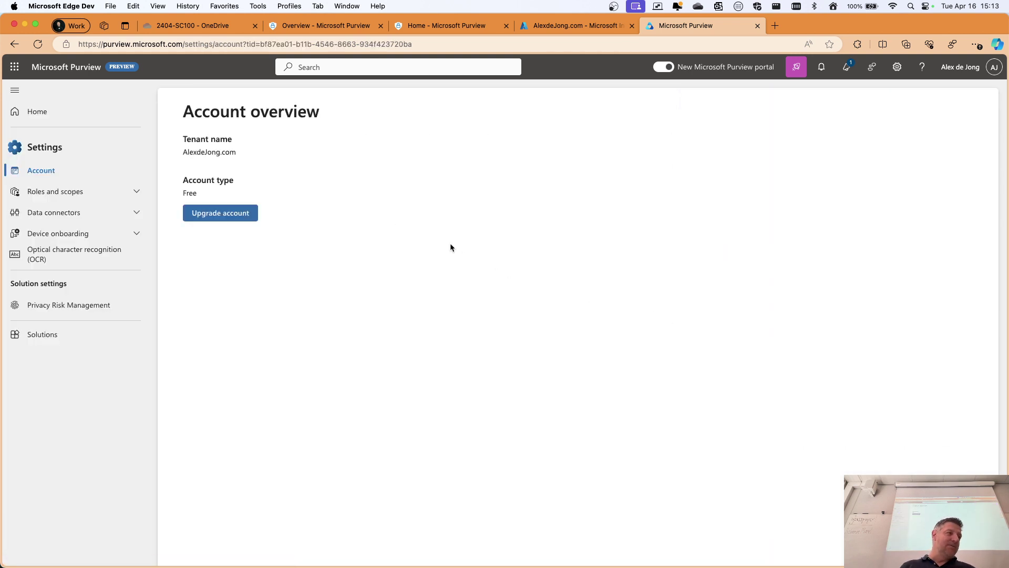